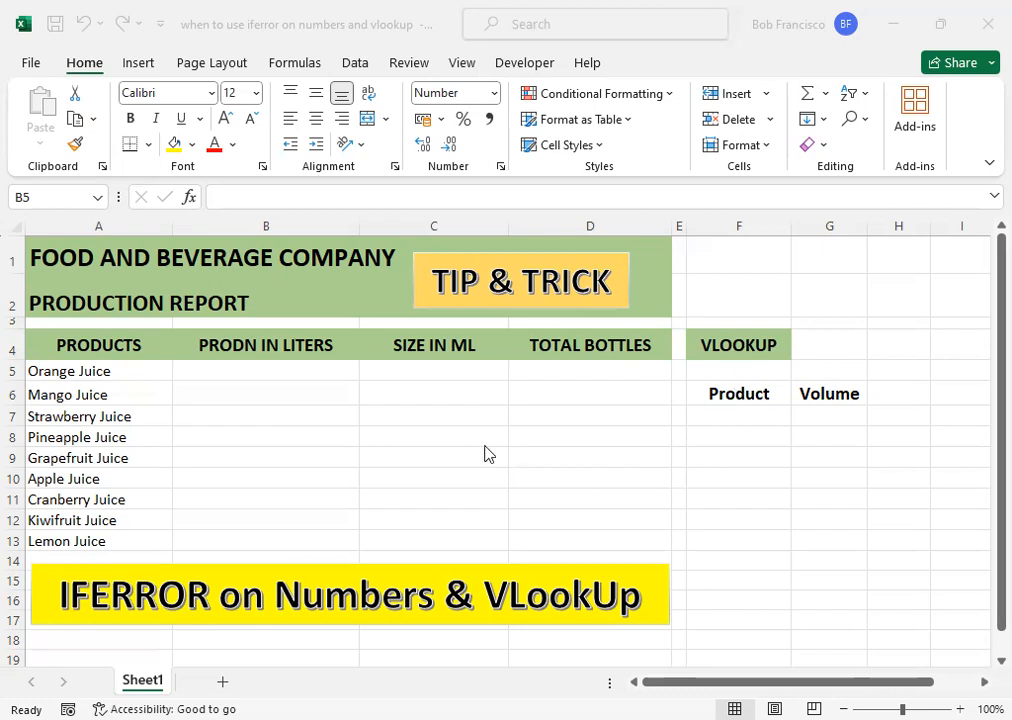
Enter =RANDBETWEEN(100000,200000) in B5 as the production in liters for Orange Juice
left_click(278, 370)
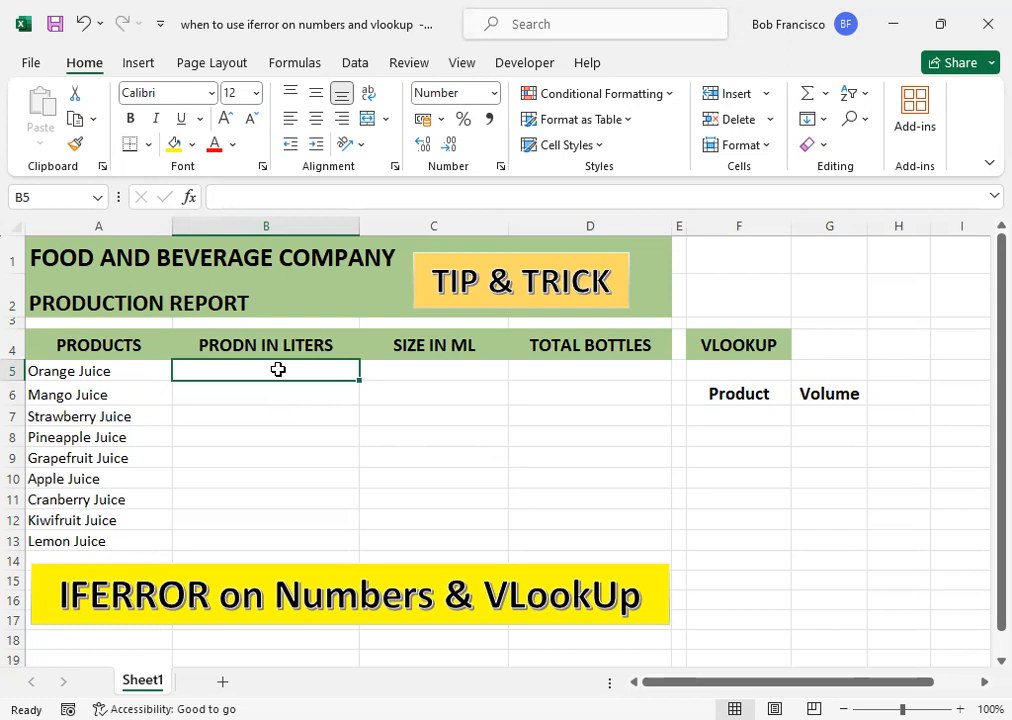
type("=")
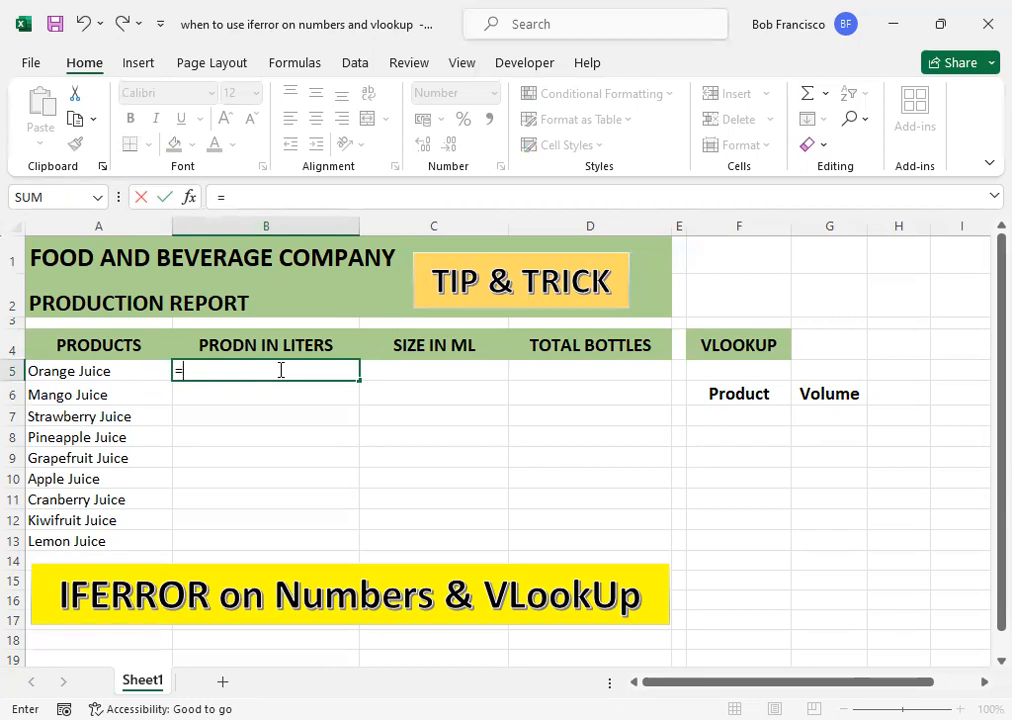
type("RAND")
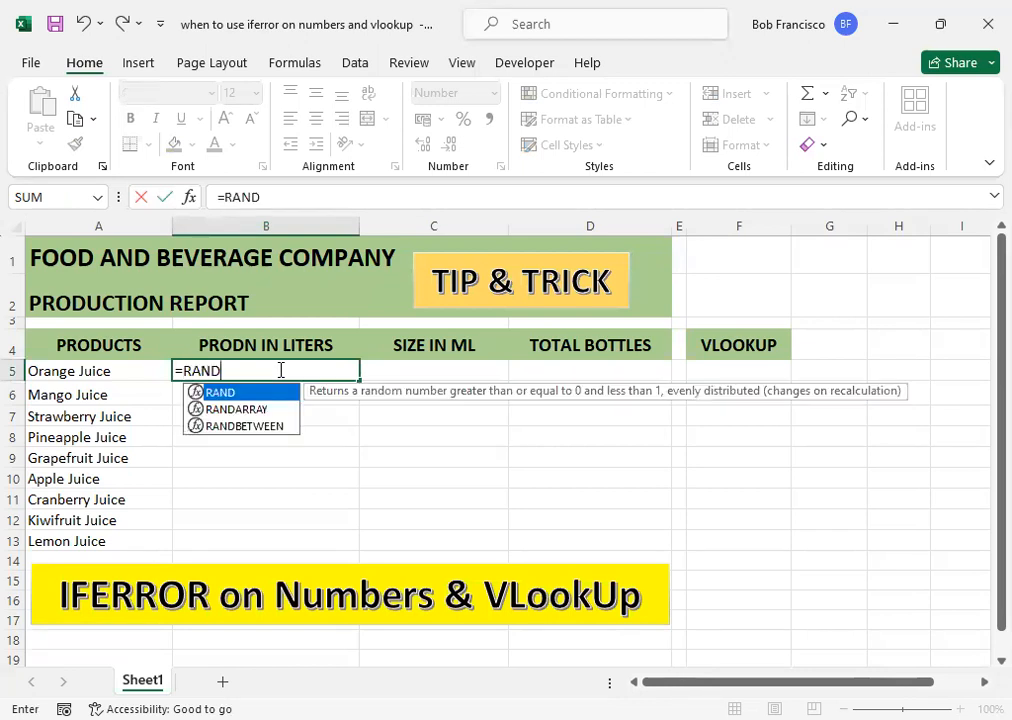
key("Down")
key("Down")
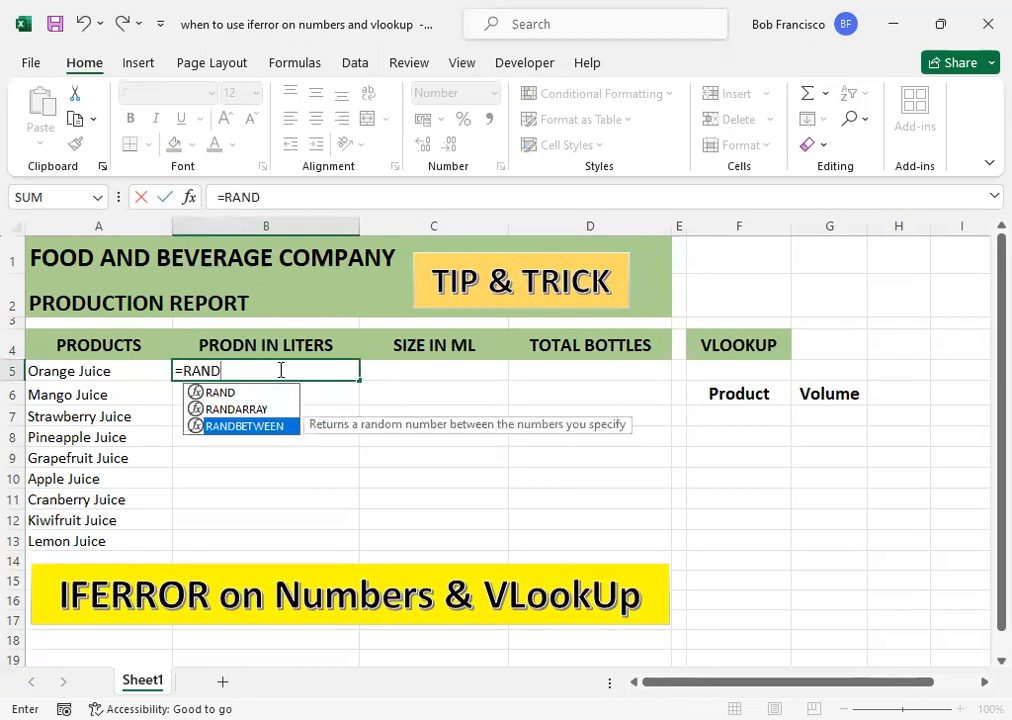
key("Tab")
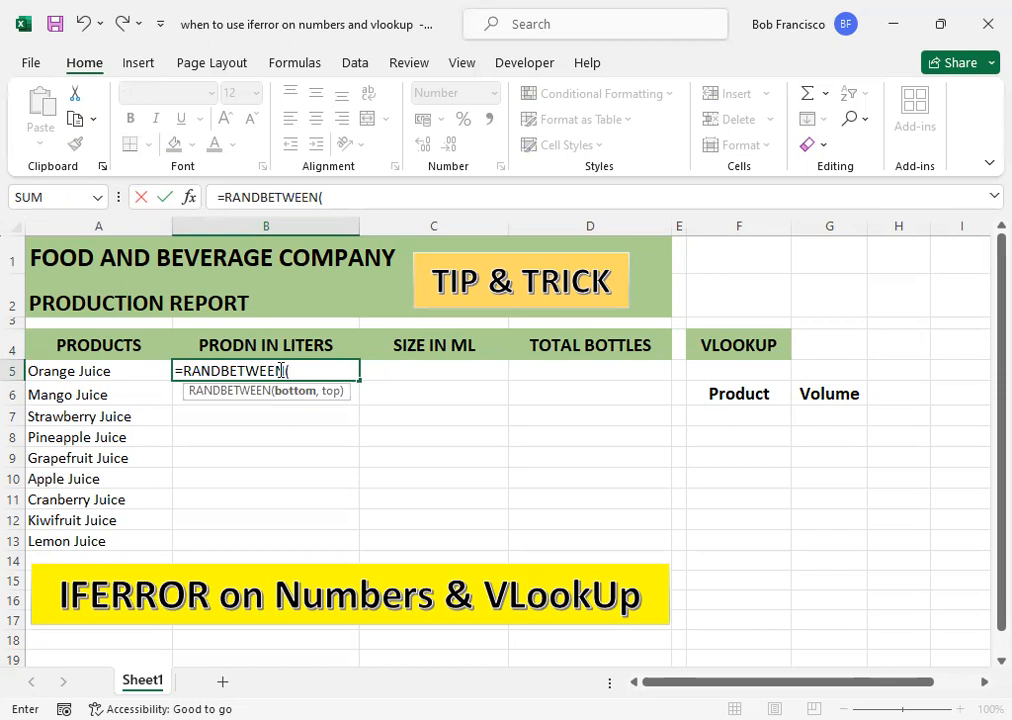
type("100000,")
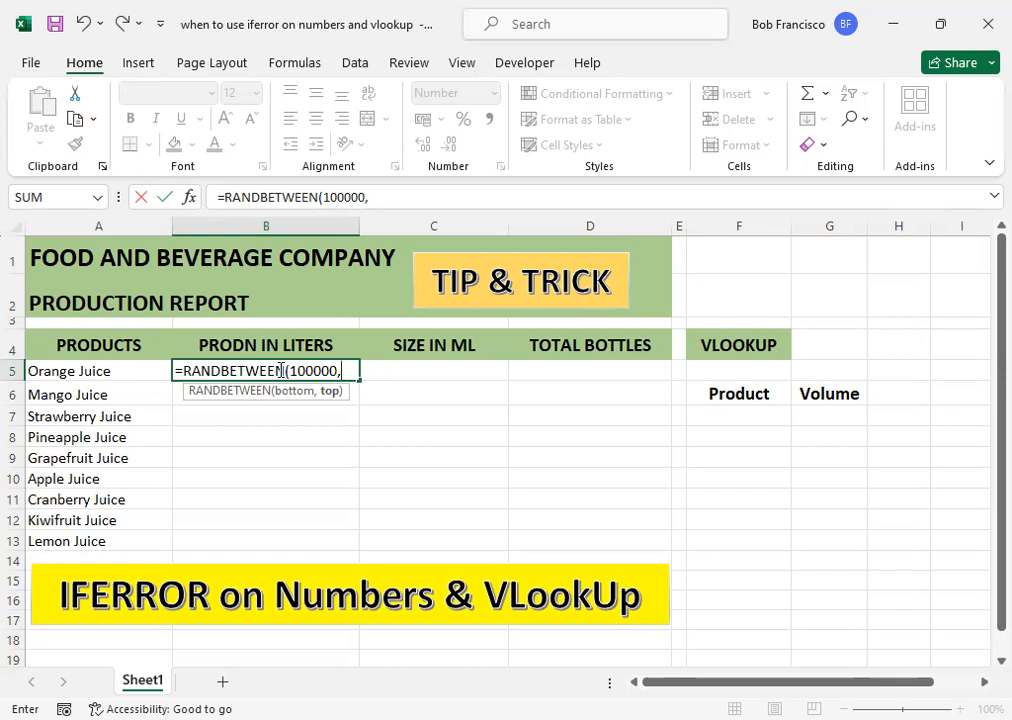
type("200000")
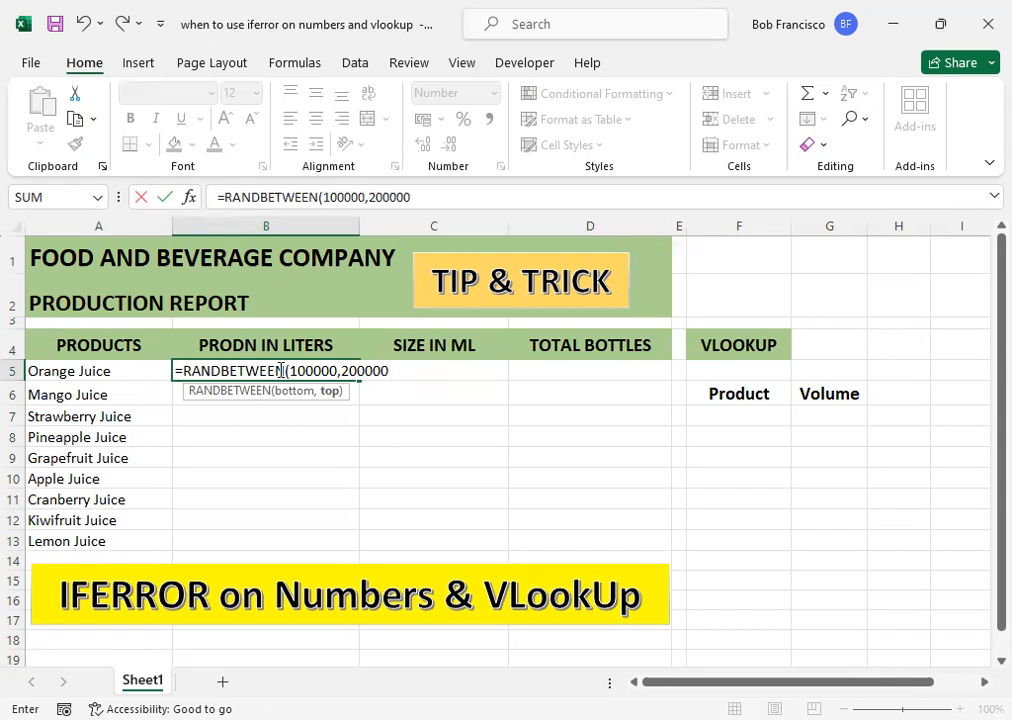
type(")")
key("Return")
Copy the random production formula from B5 down through B13 for all remaining products
left_click(278, 370)
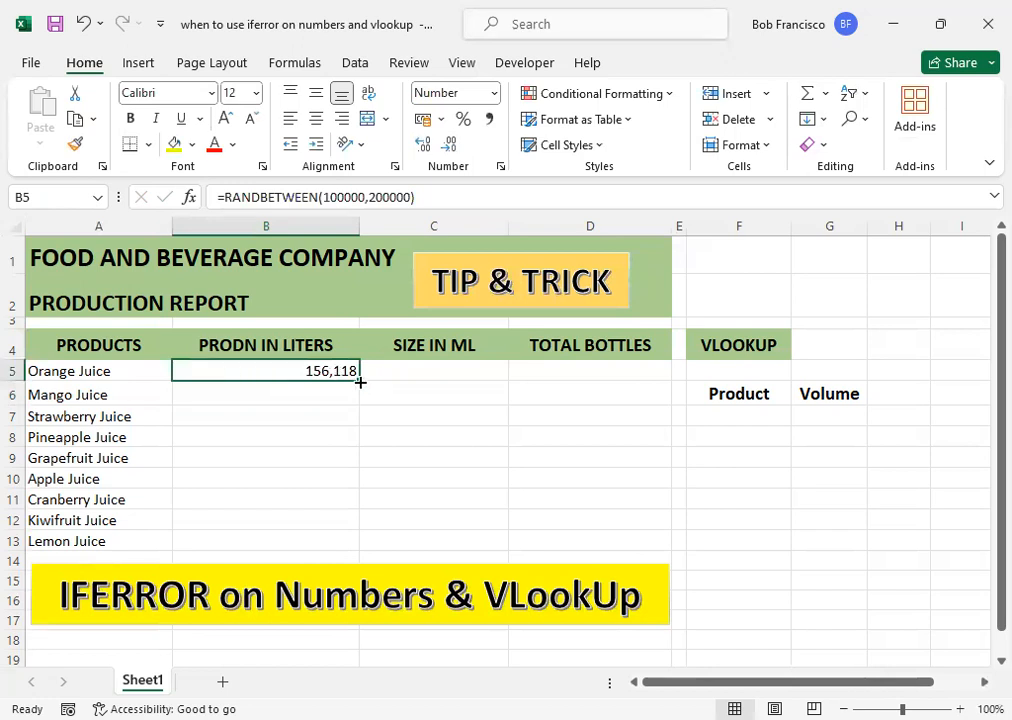
left_click_drag(360, 382, 352, 545)
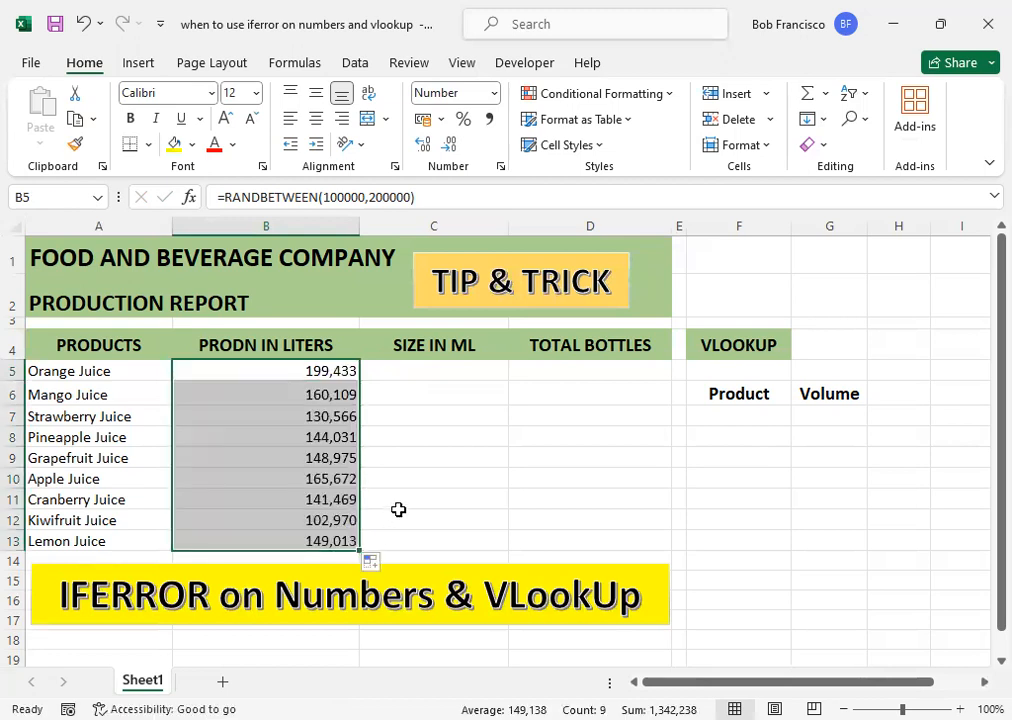
left_click(329, 368)
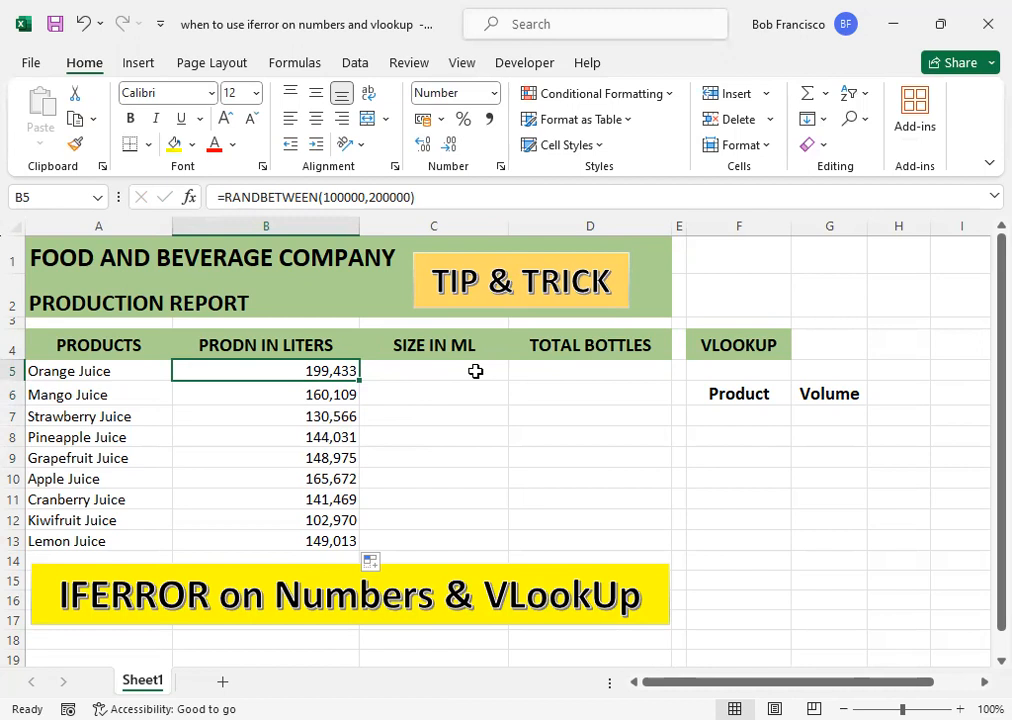
key("Down")
Enter the bottle sizes in ml in C5:C8 as 300, 200, 500 and 0
left_click(476, 371)
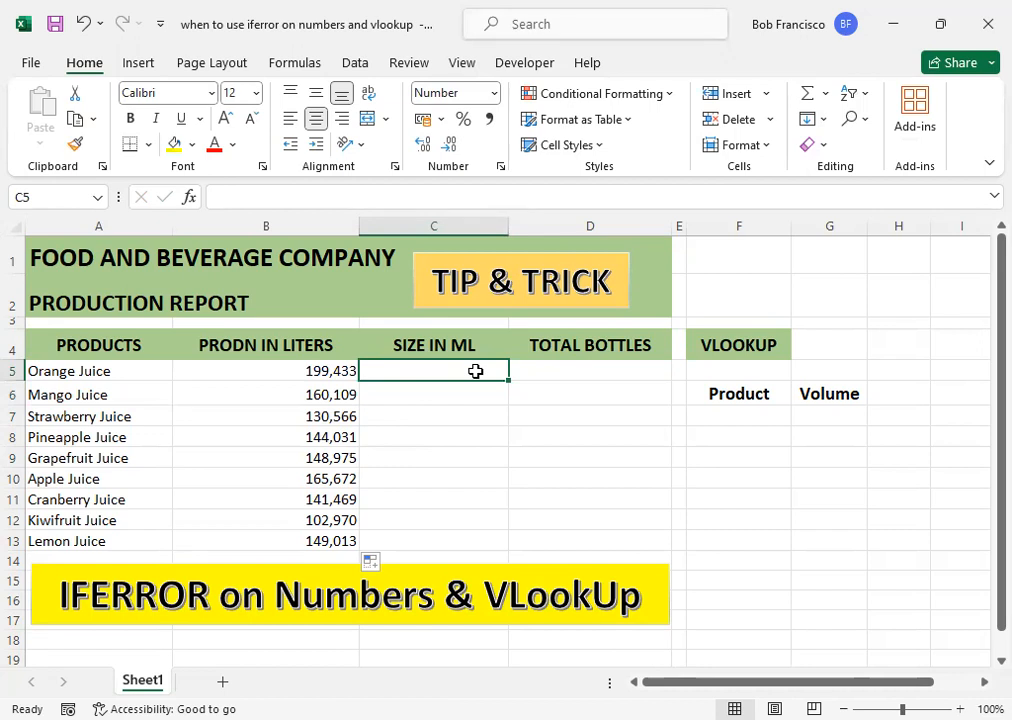
type("300")
key("Return")
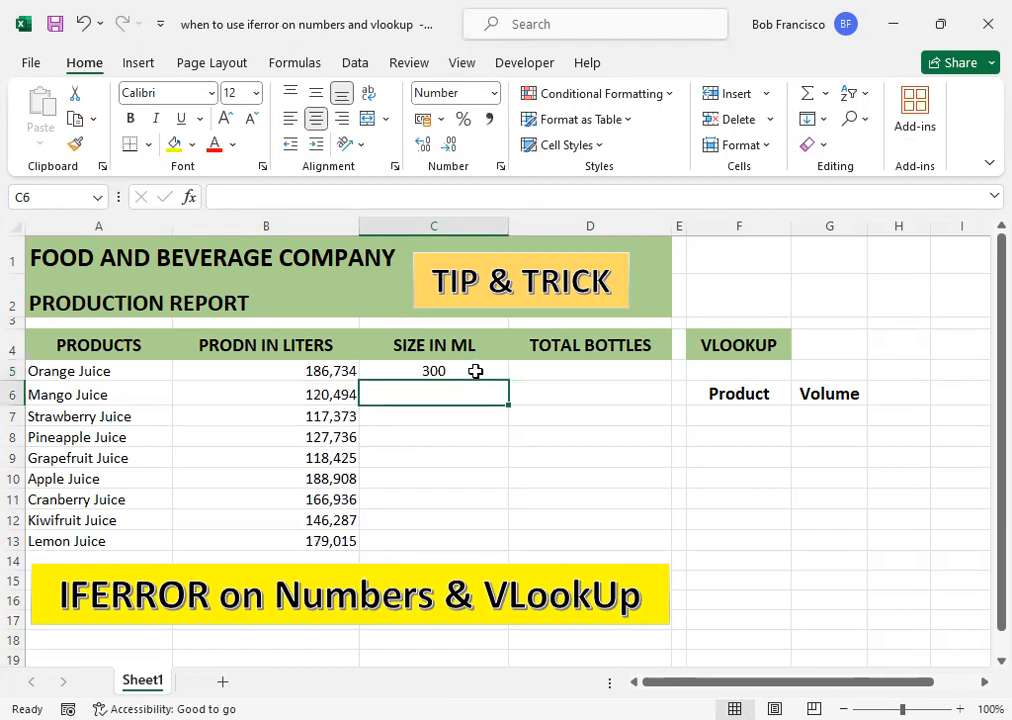
type("200")
key("Return")
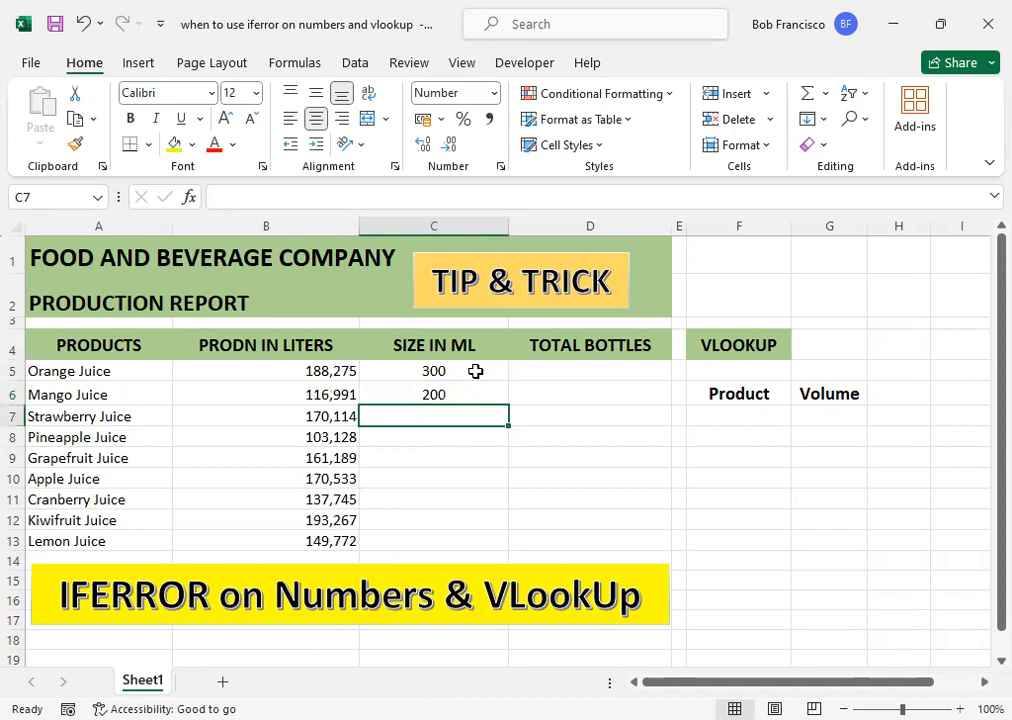
type("500")
key("Return")
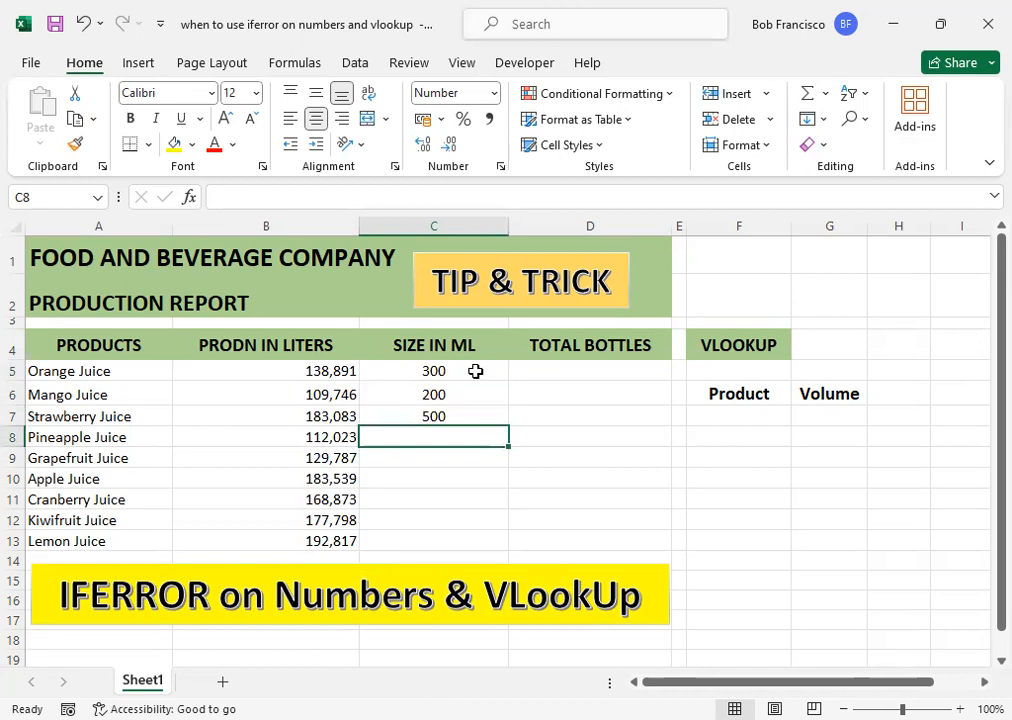
type("0")
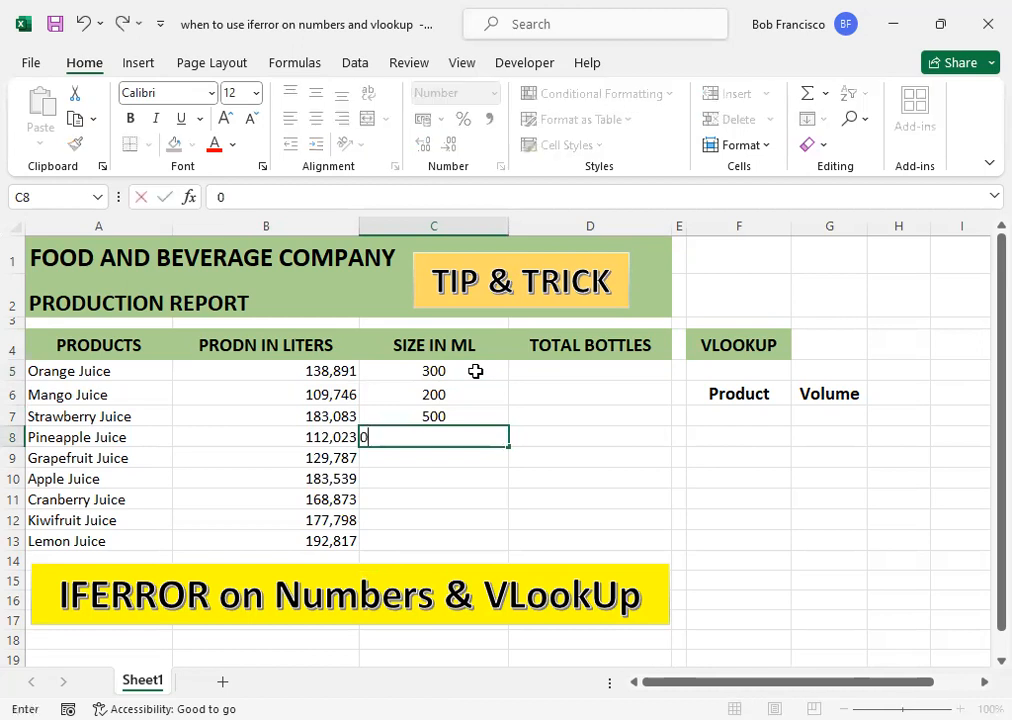
key("Return")
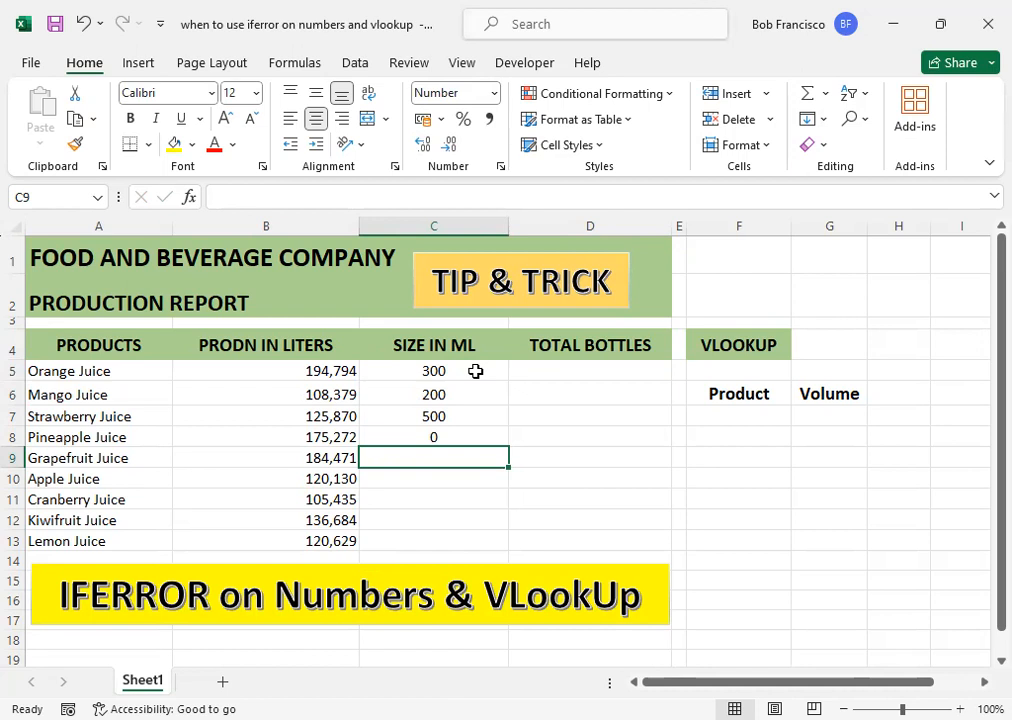
key("Up")
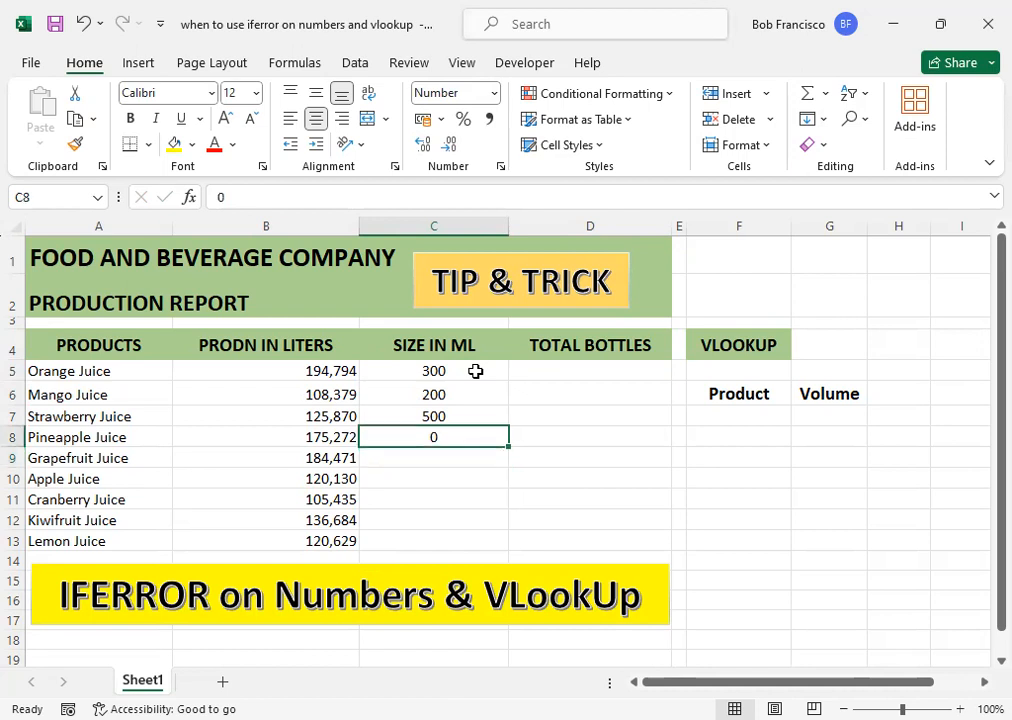
key("Down")
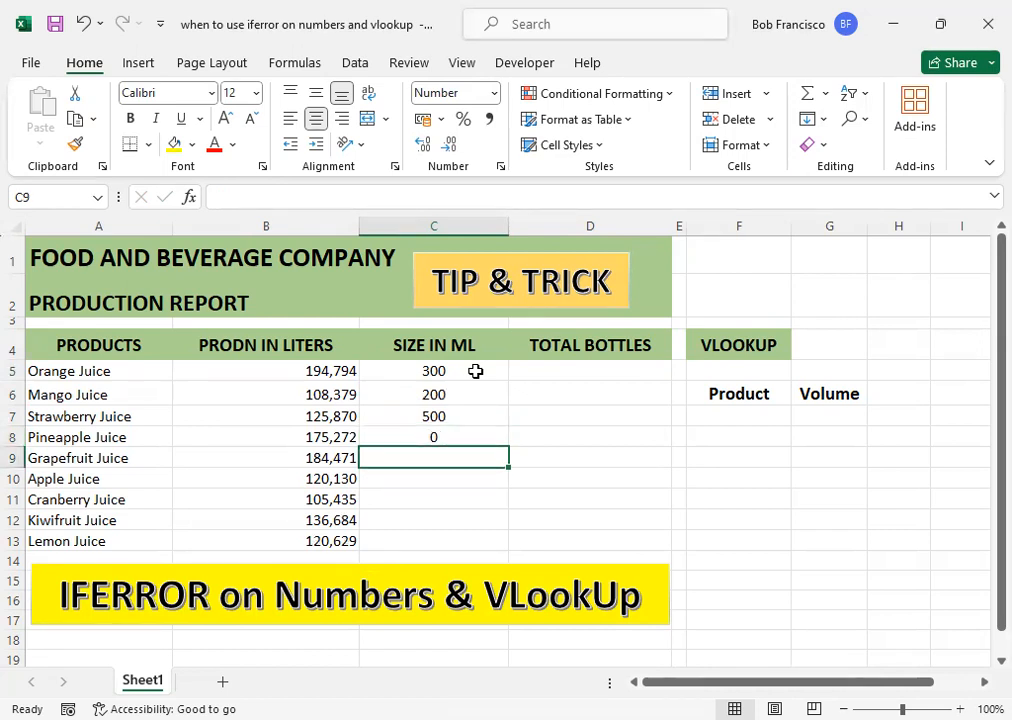
Fill in the remaining sizes in C9:C13 as 1000, 250, TBD, 300 and TBD
type("1000")
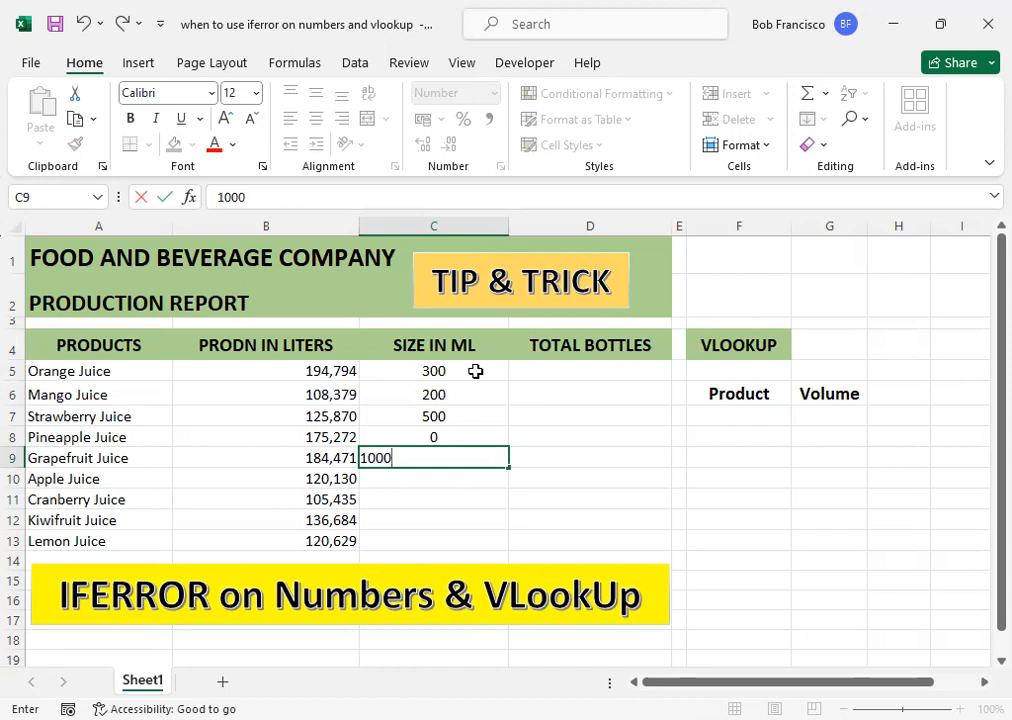
key("Return")
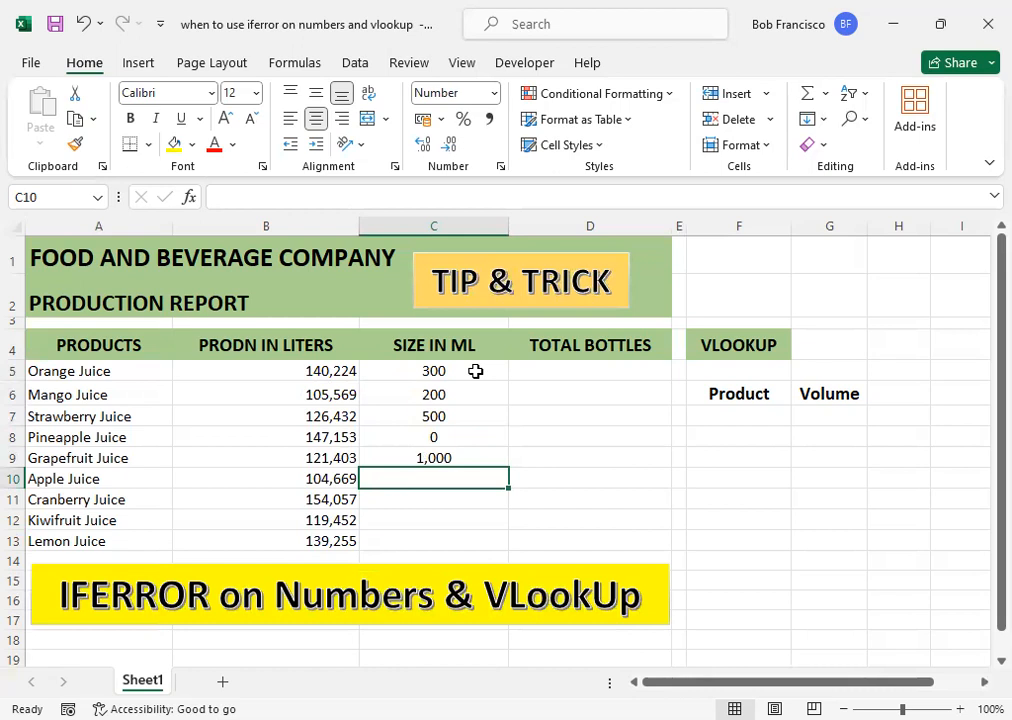
type("250")
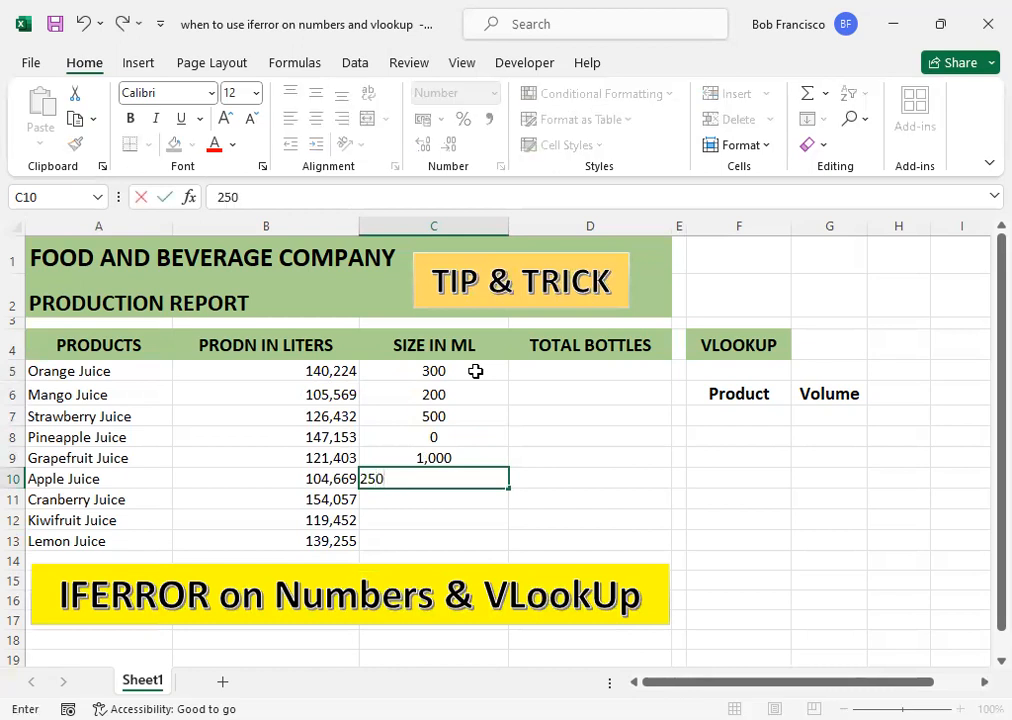
key("Return")
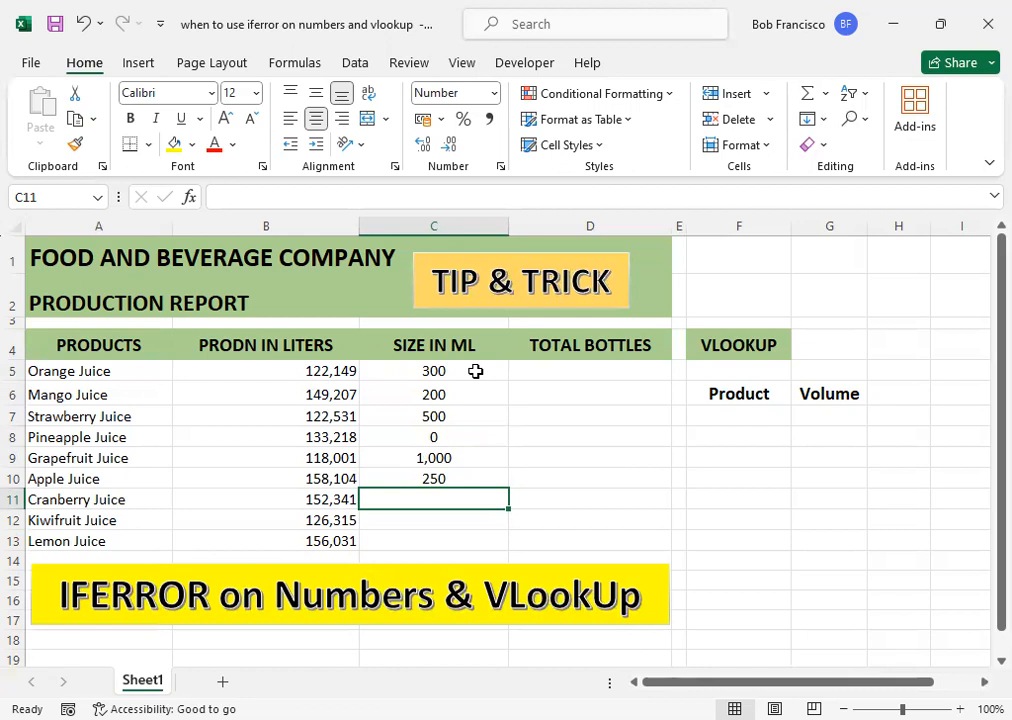
type("T")
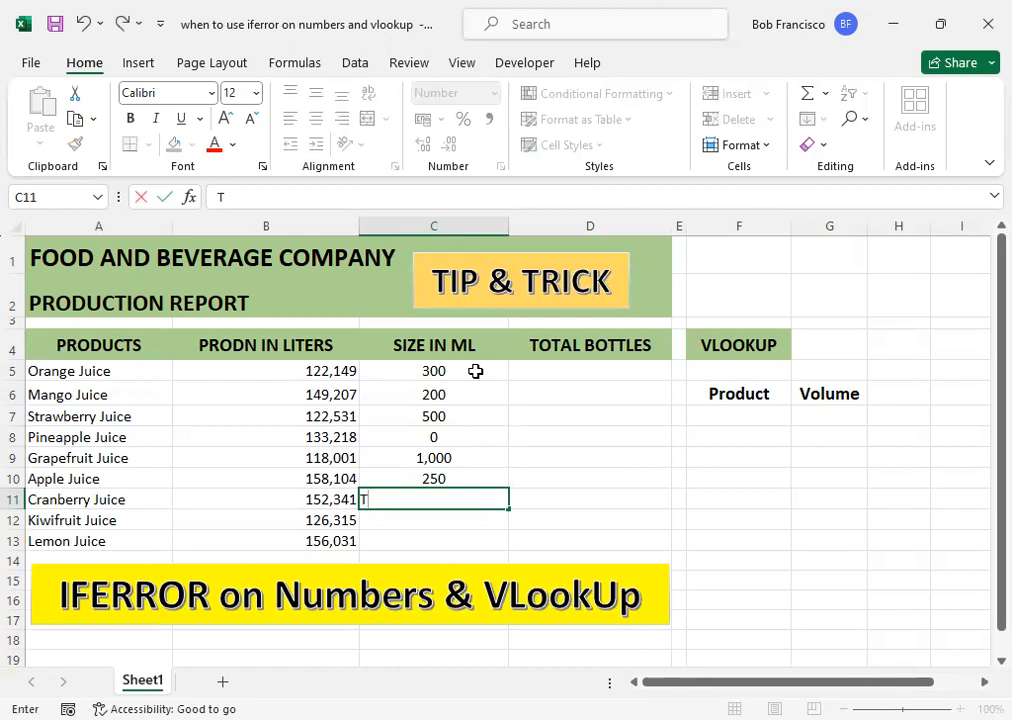
type("BD")
key("Return")
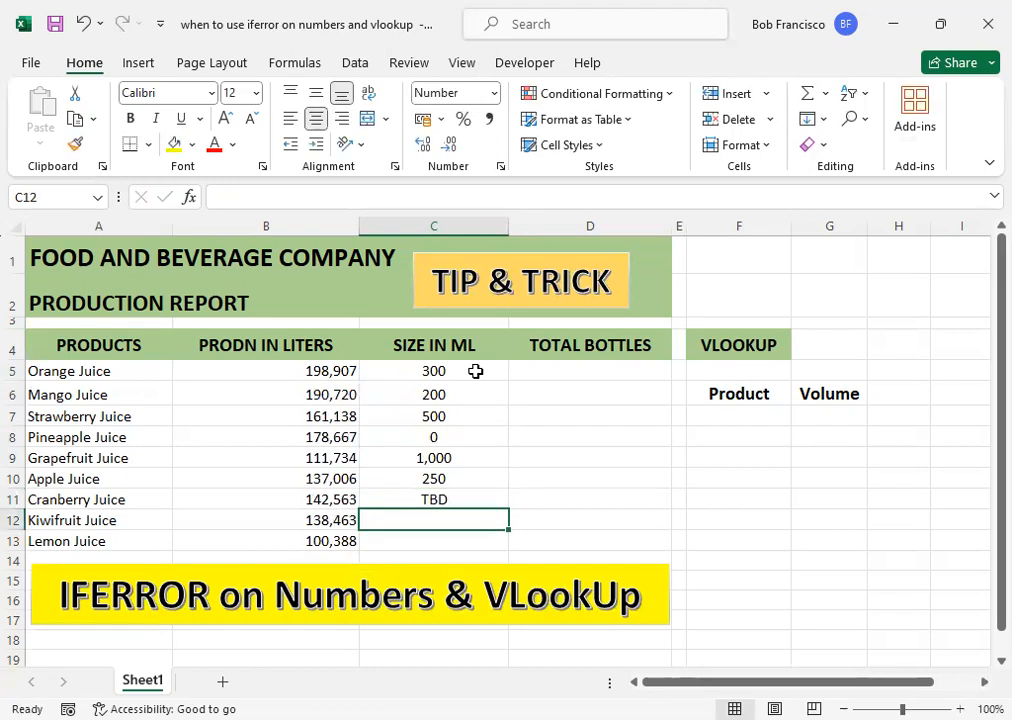
type("300")
key("Return")
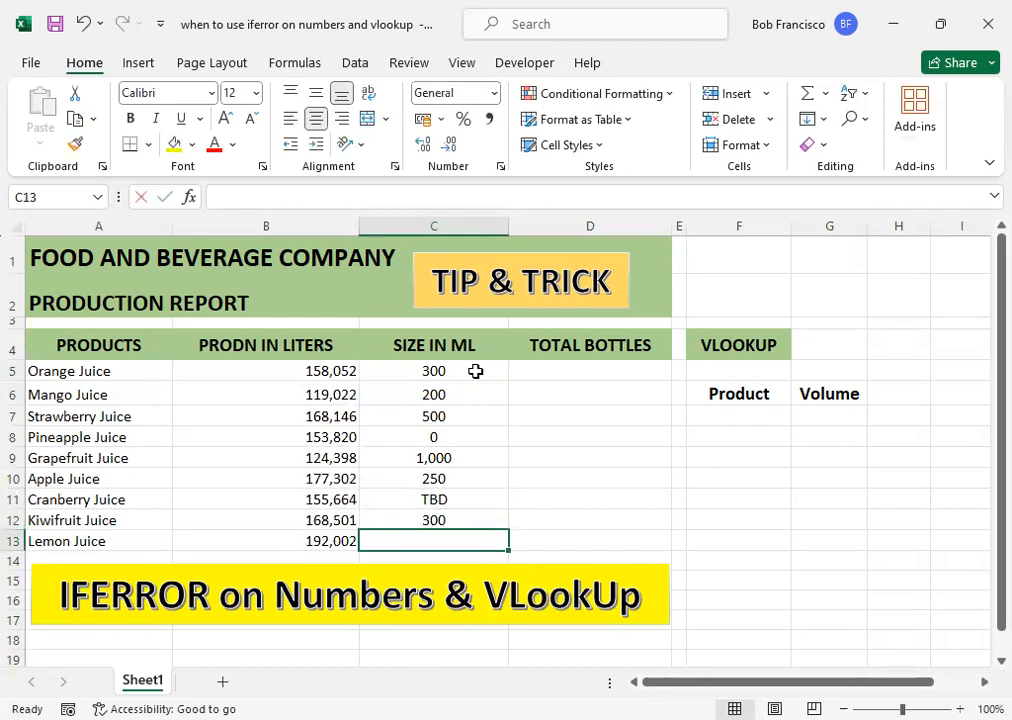
type("TBD")
key("Return")
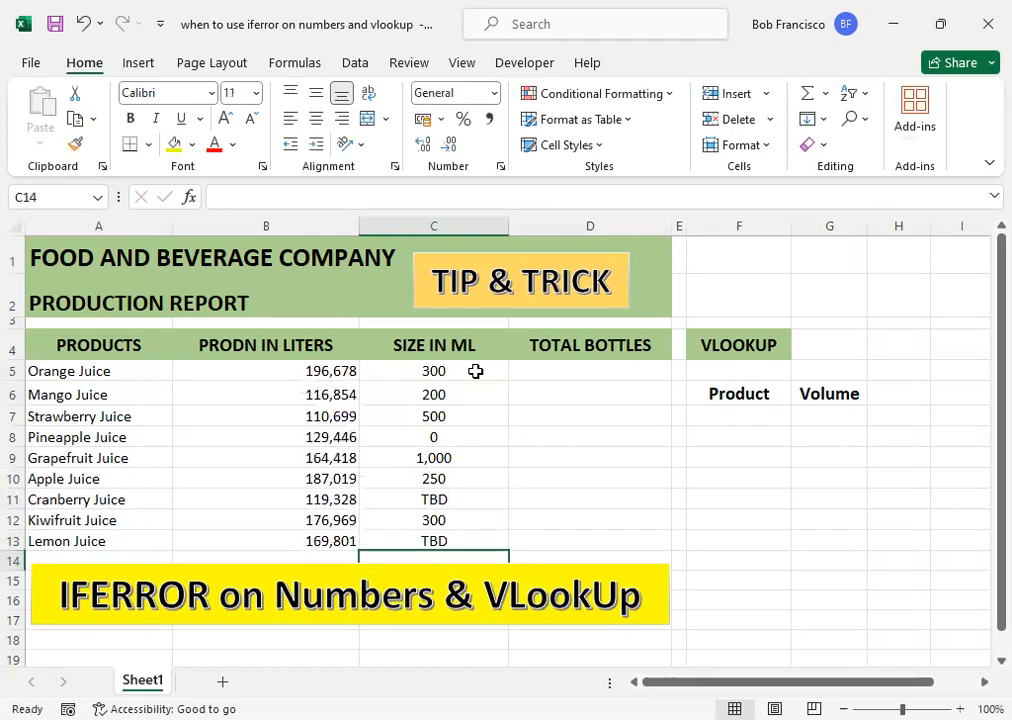
key("Up")
key("Up")
key("Up")
key("Up")
key("Up")
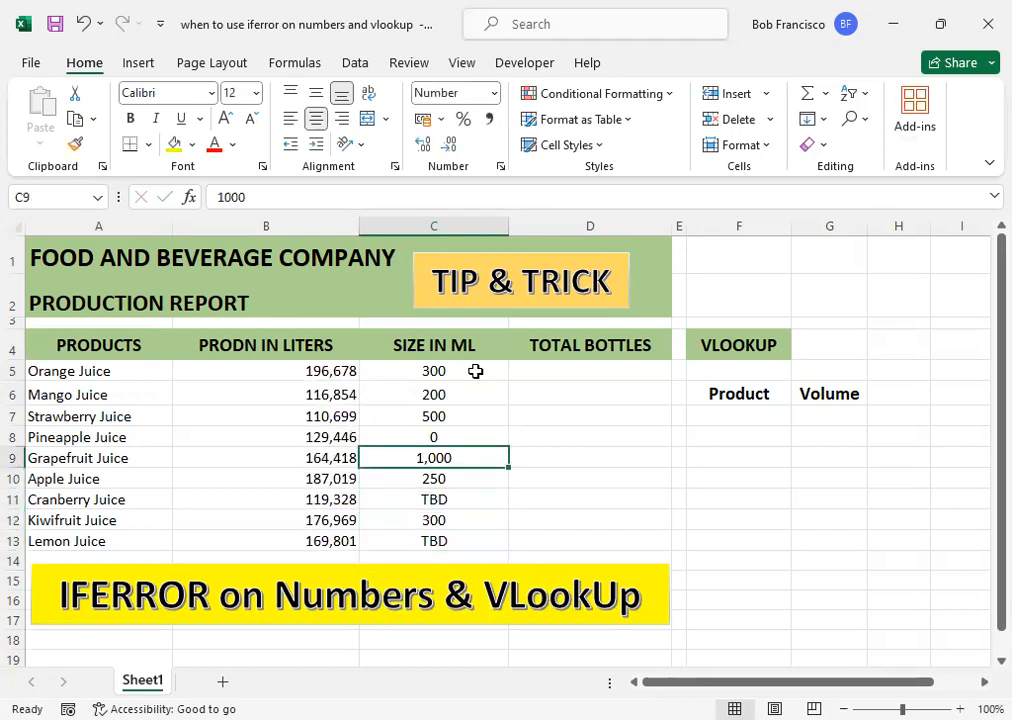
left_click(289, 373)
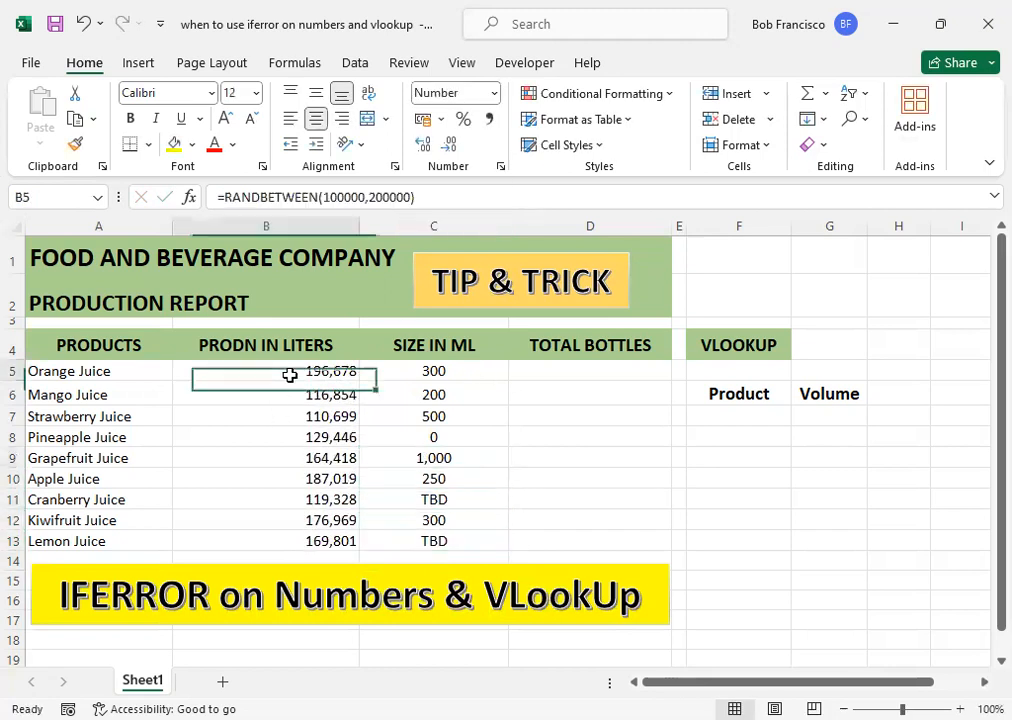
left_click(433, 371)
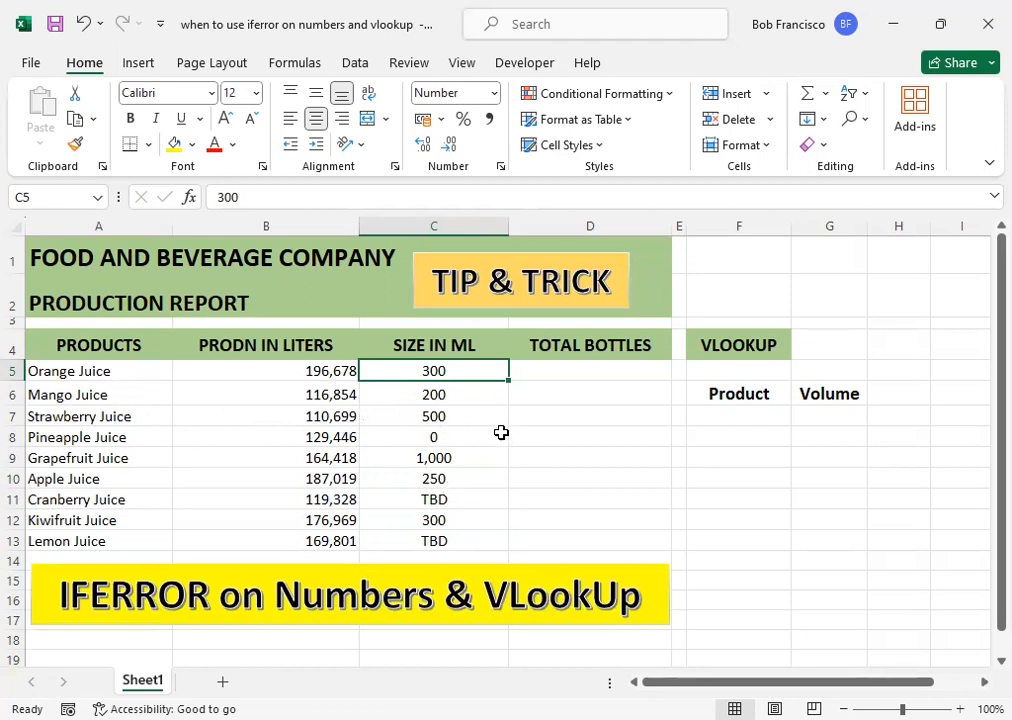
Calculate the total bottles for Orange Juice in D5 with the formula =B5/C5
left_click(566, 377)
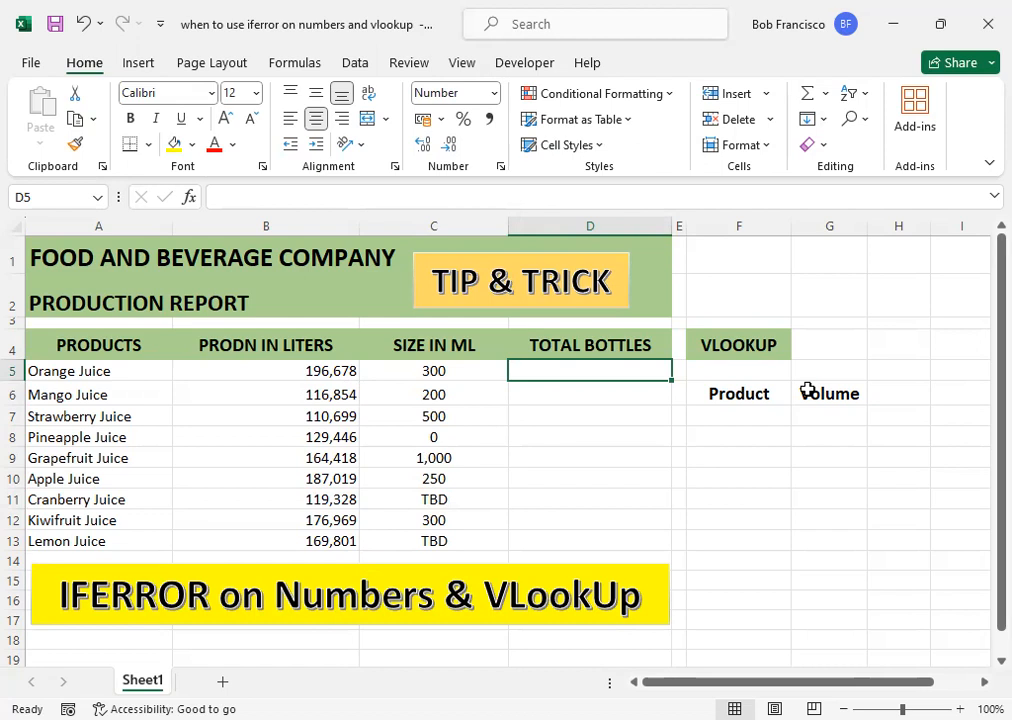
type("=")
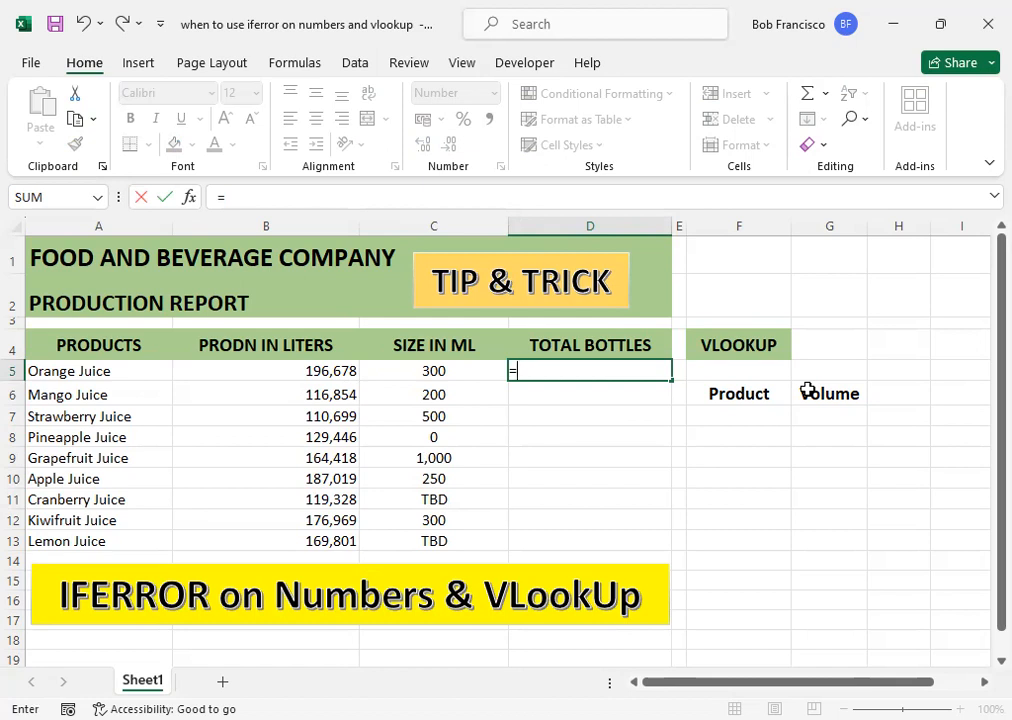
key("Left")
key("Left")
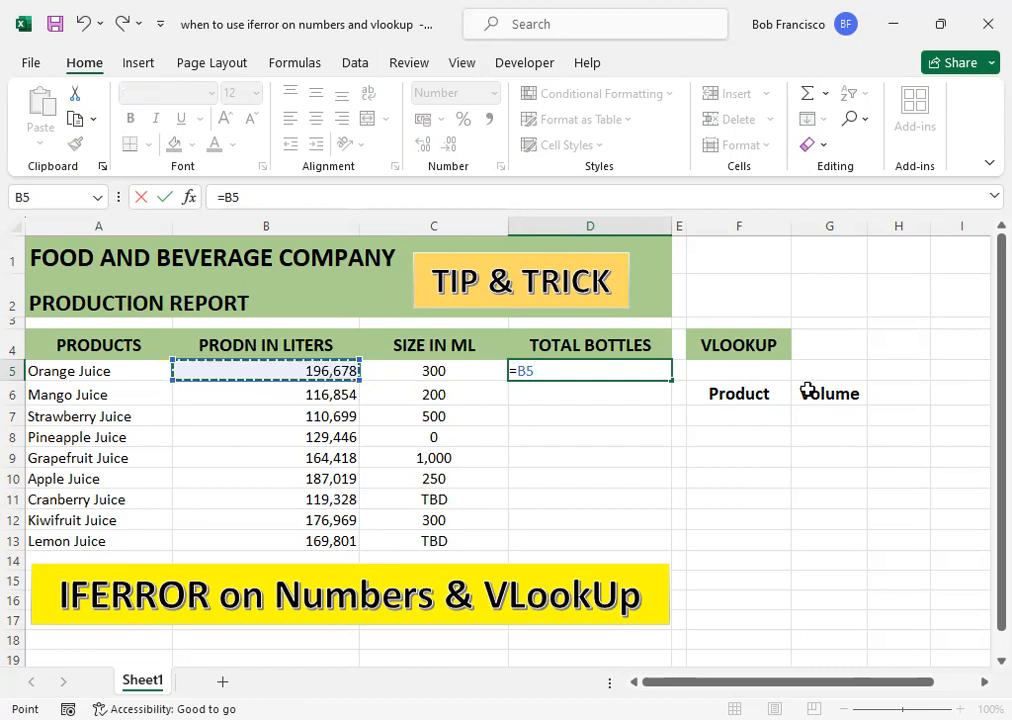
type("/")
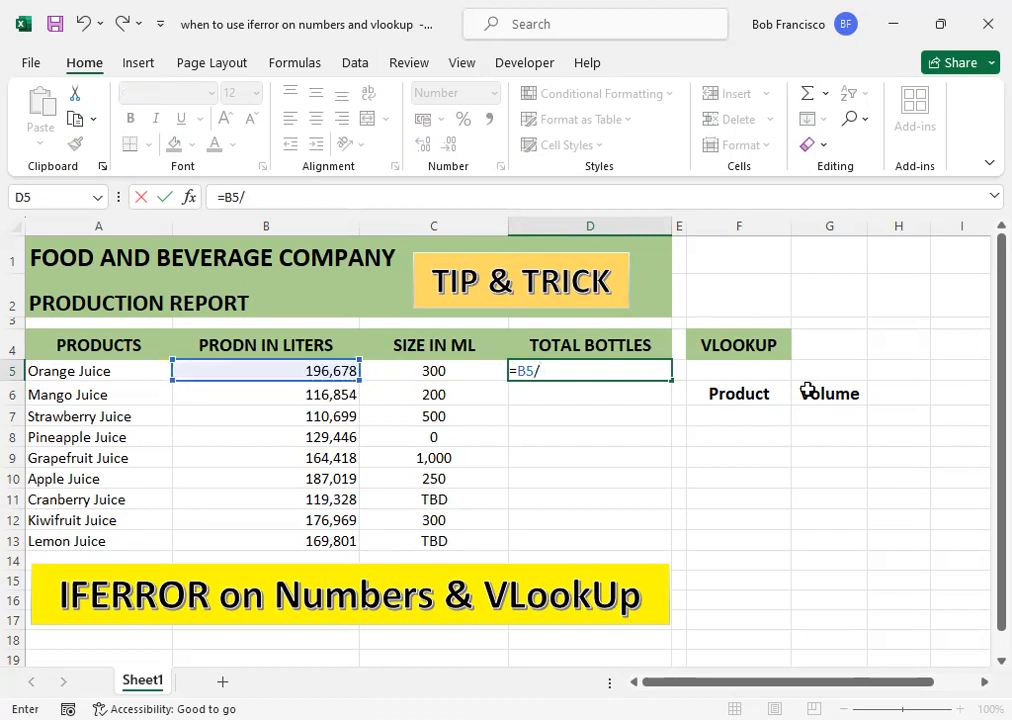
key("Left")
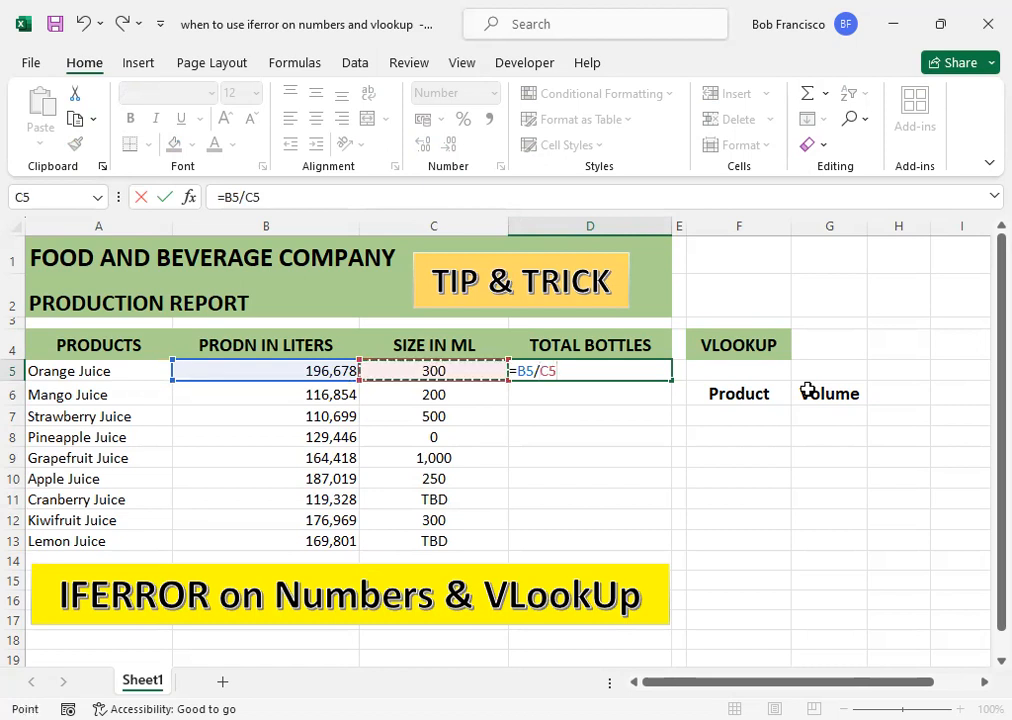
key("Return")
key("Up")
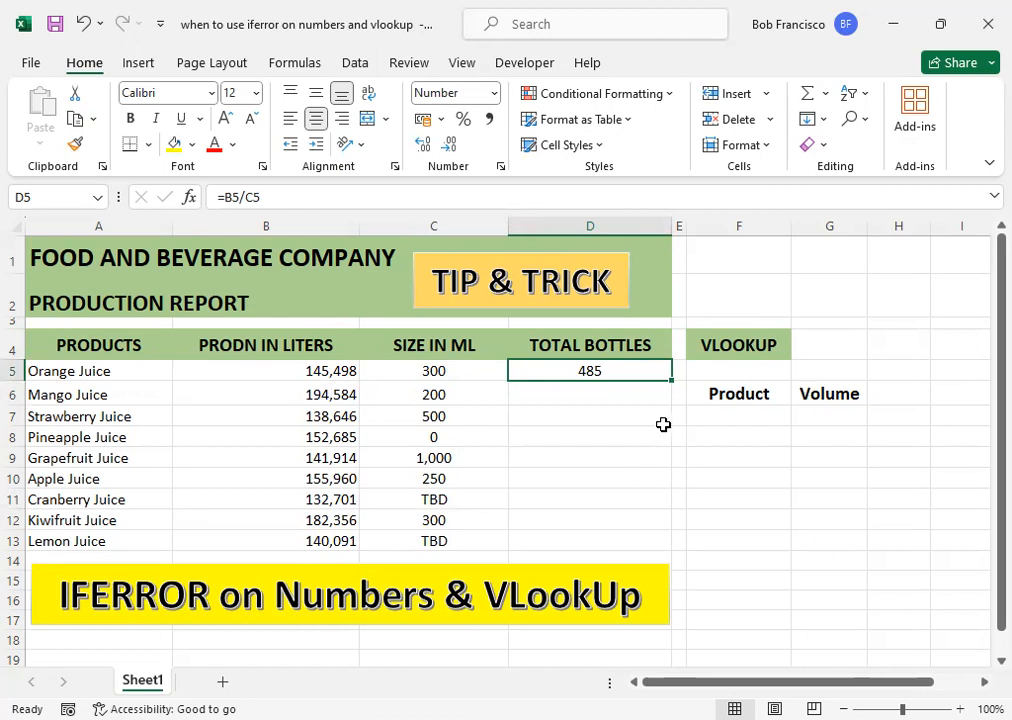
Copy the plain division formula from D5 down through D13 for the remaining products
left_click_drag(671, 381, 671, 552)
left_click(618, 480)
left_click(600, 436)
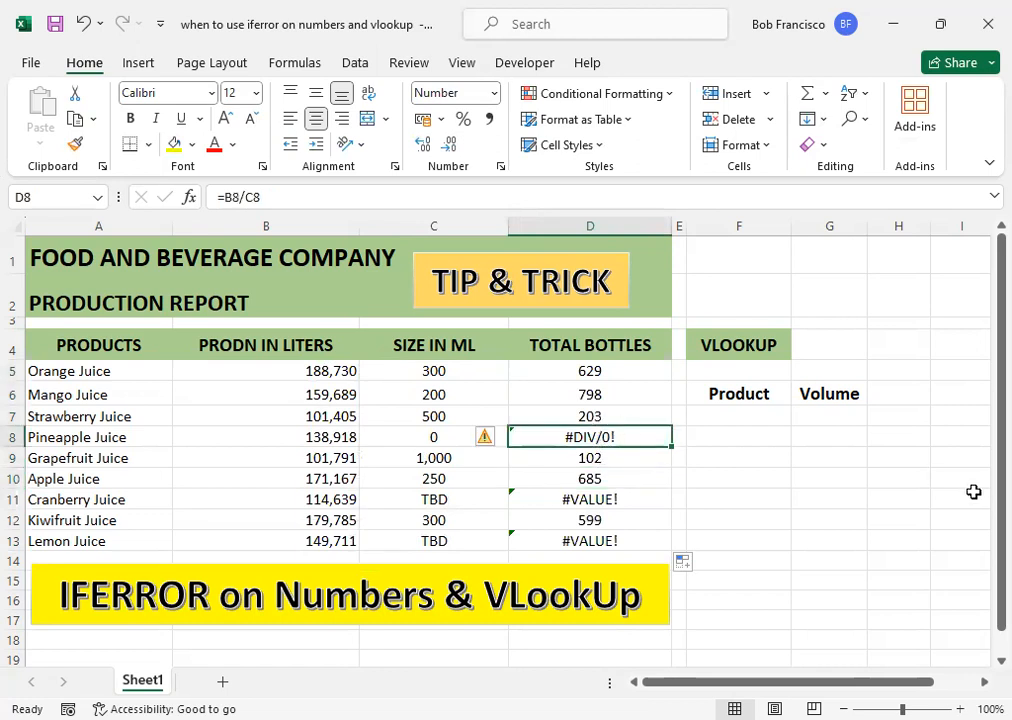
Compare the bottle sizes with the total bottles for Orange, Mango, Strawberry and Pineapple Juice in rows 5 to 8
key("Up")
key("Up")
key("Up")
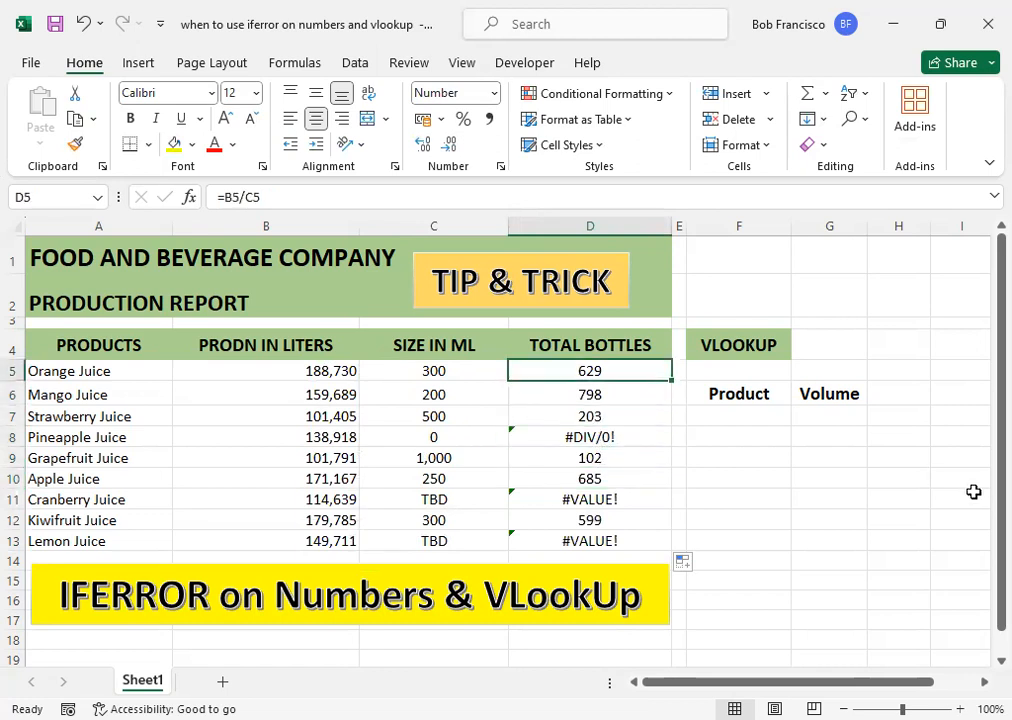
key("Left")
key("Down")
key("Down")
key("Down")
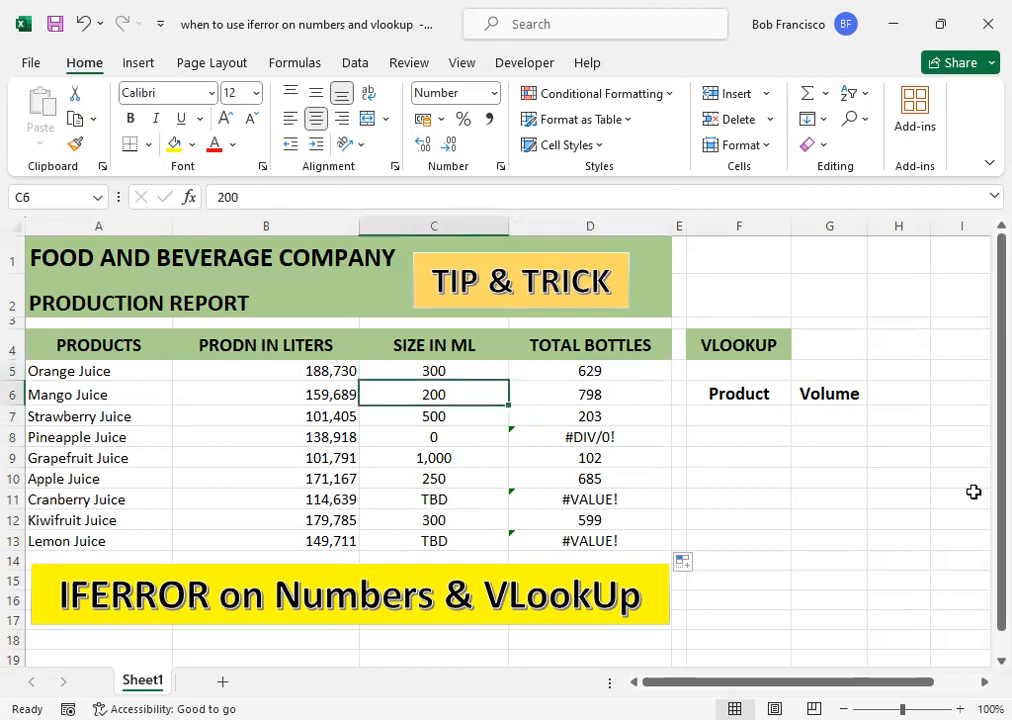
key("Right")
key("Left")
key("Left")
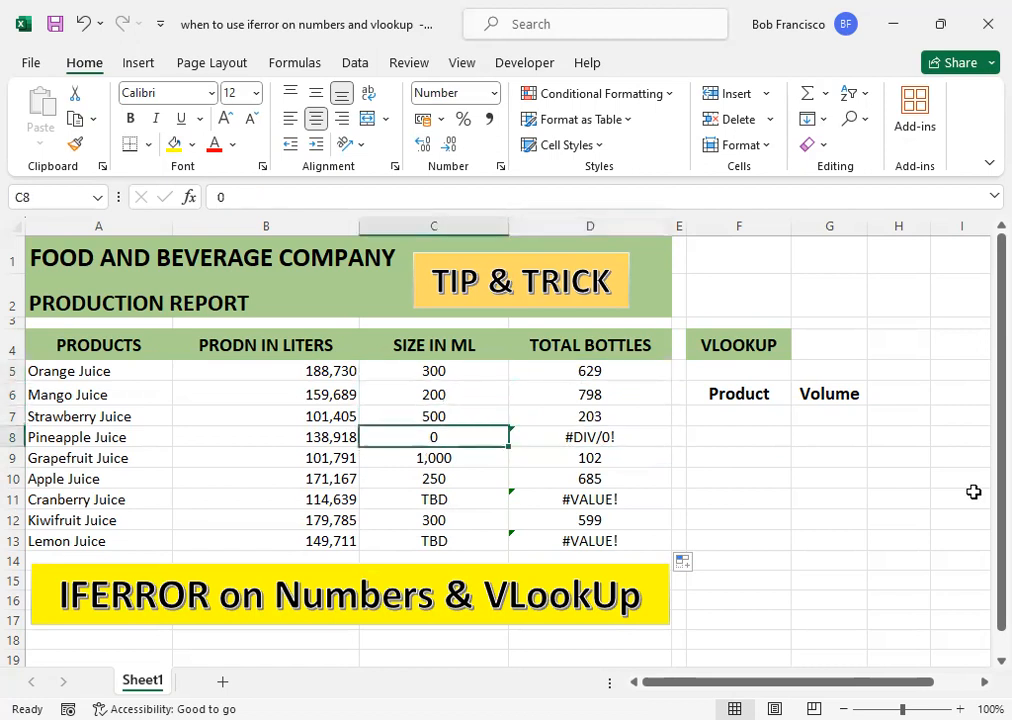
key("Right")
key("Right")
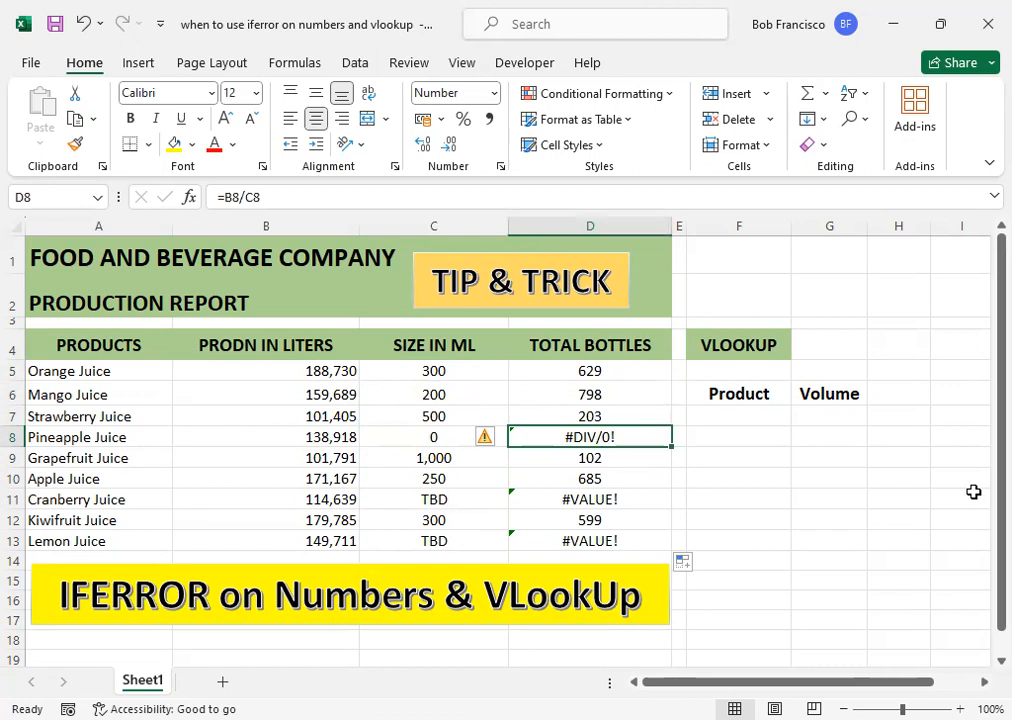
Compare the sizes with the total bottles in rows 9 to 13, especially for Cranberry Juice and Lemon Juice
key("Left")
key("Down")
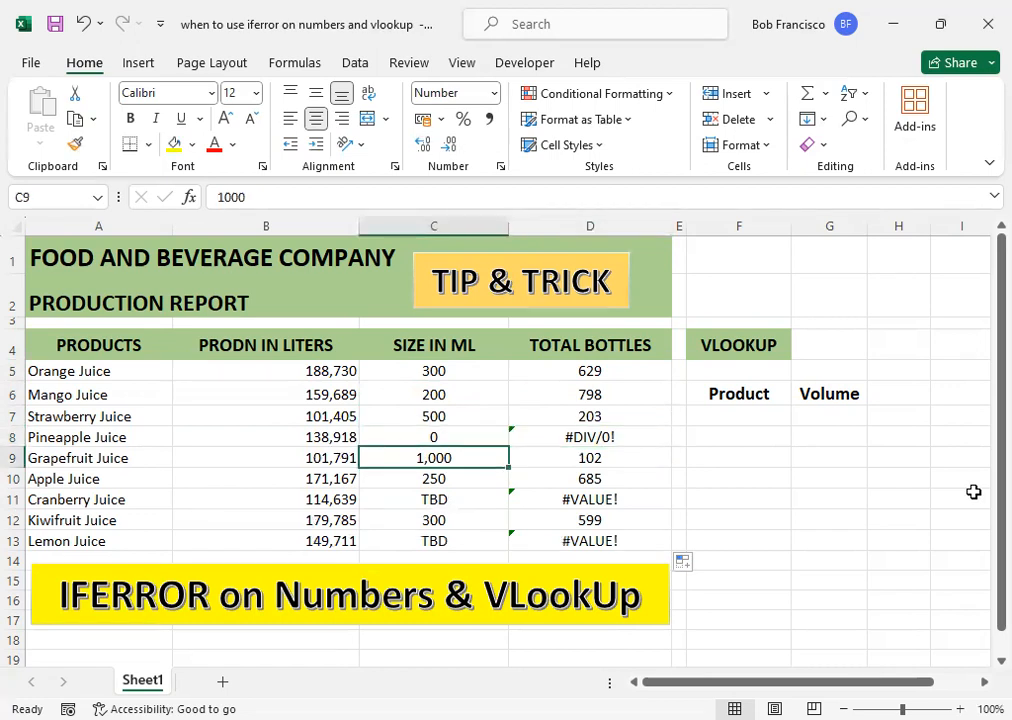
key("Right")
key("Down")
key("Down")
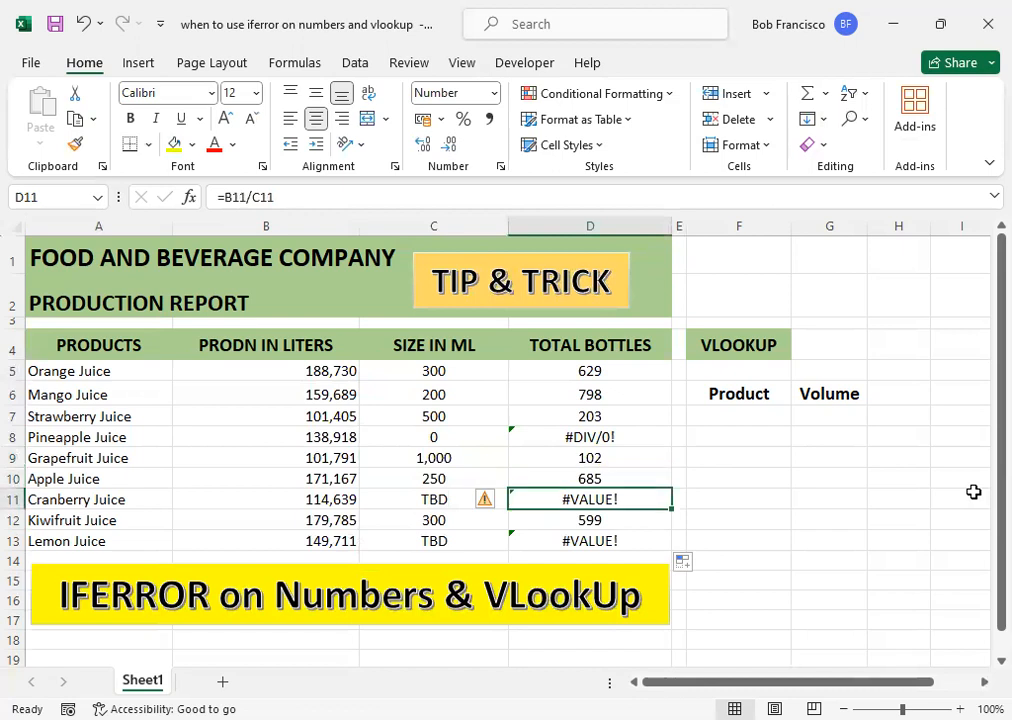
key("Left")
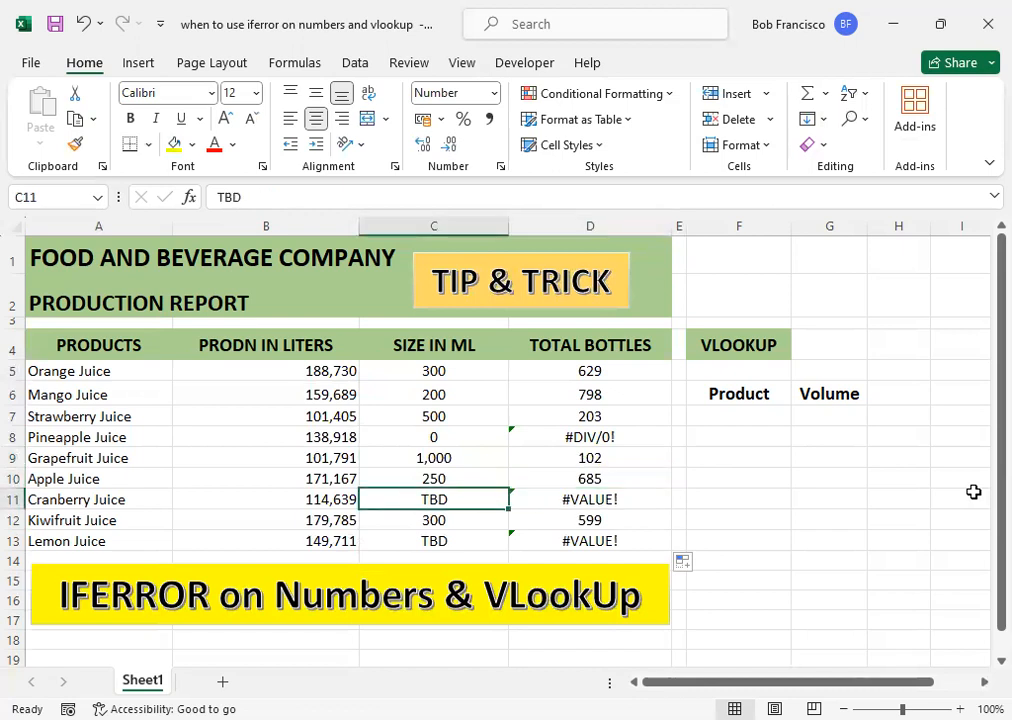
key("Down")
key("Down")
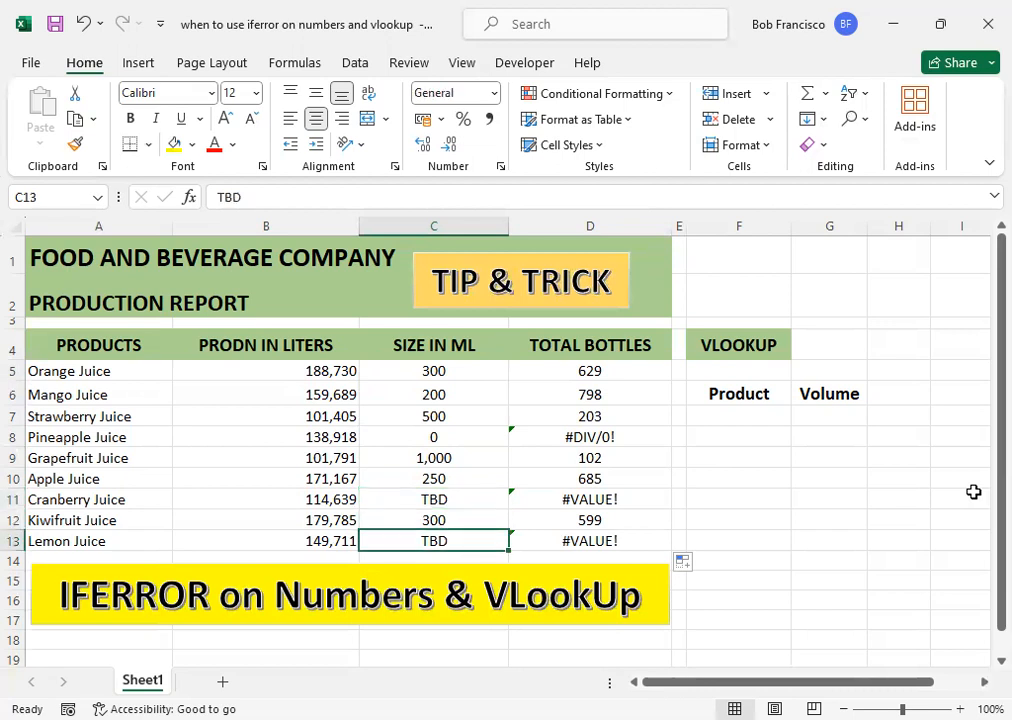
key("Right")
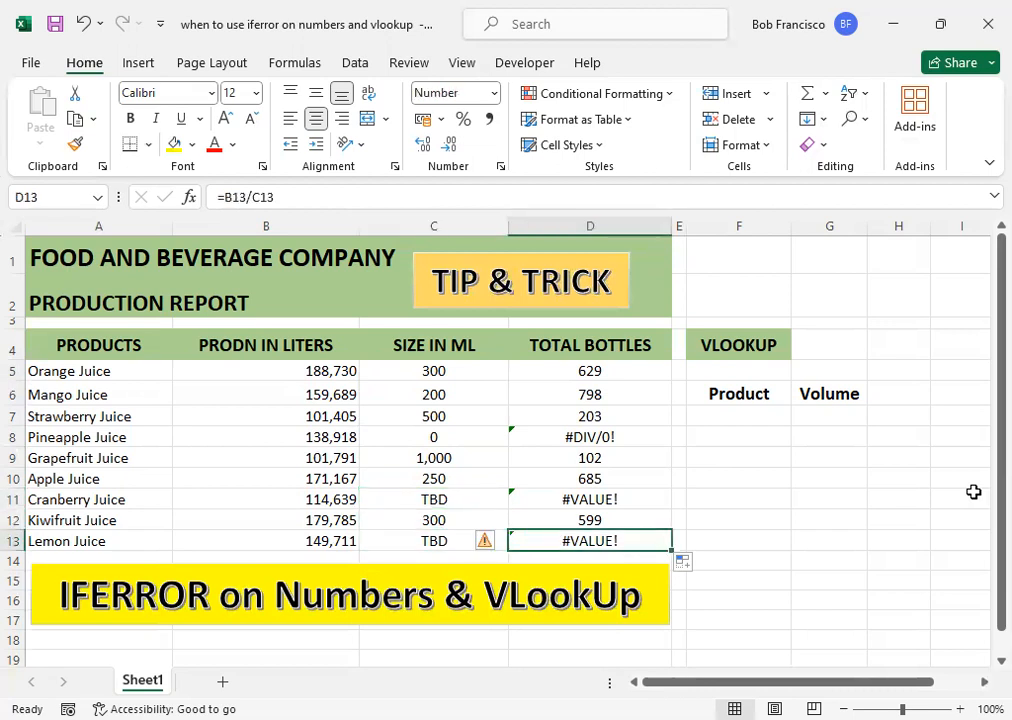
Wrap the division in D5 in an IFERROR function that returns TBD on an error: =IFERROR((B5/C5),"TBD")
key("Up")
key("Up")
key("Up")
key("Up")
key("Up")
key("Up")
key("Up")
key("Up")
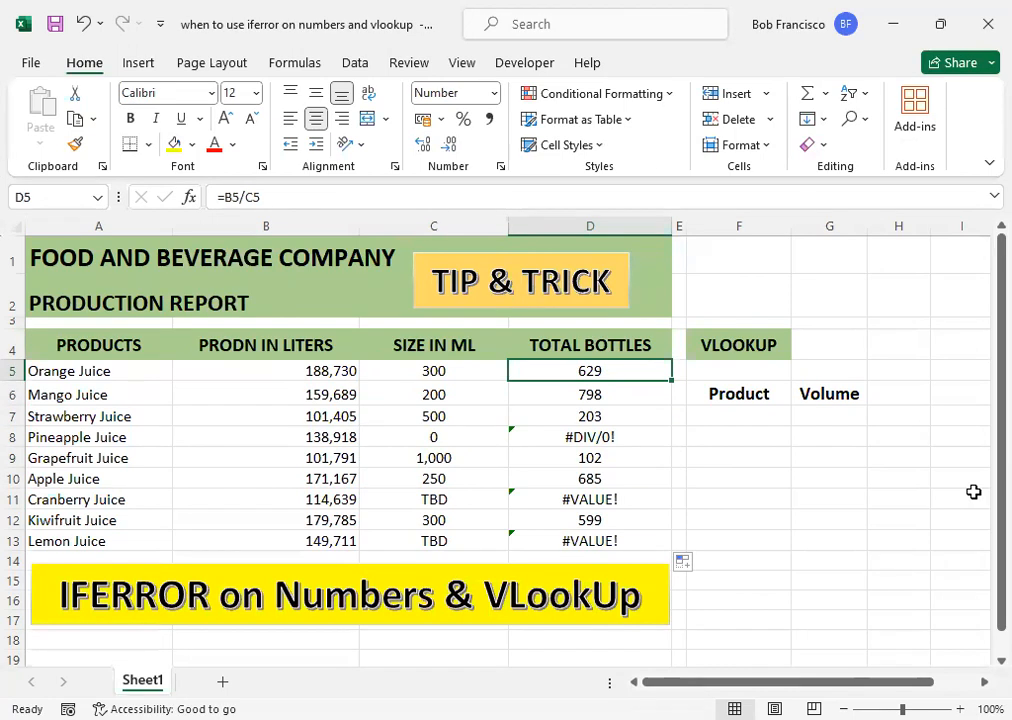
key("F2")
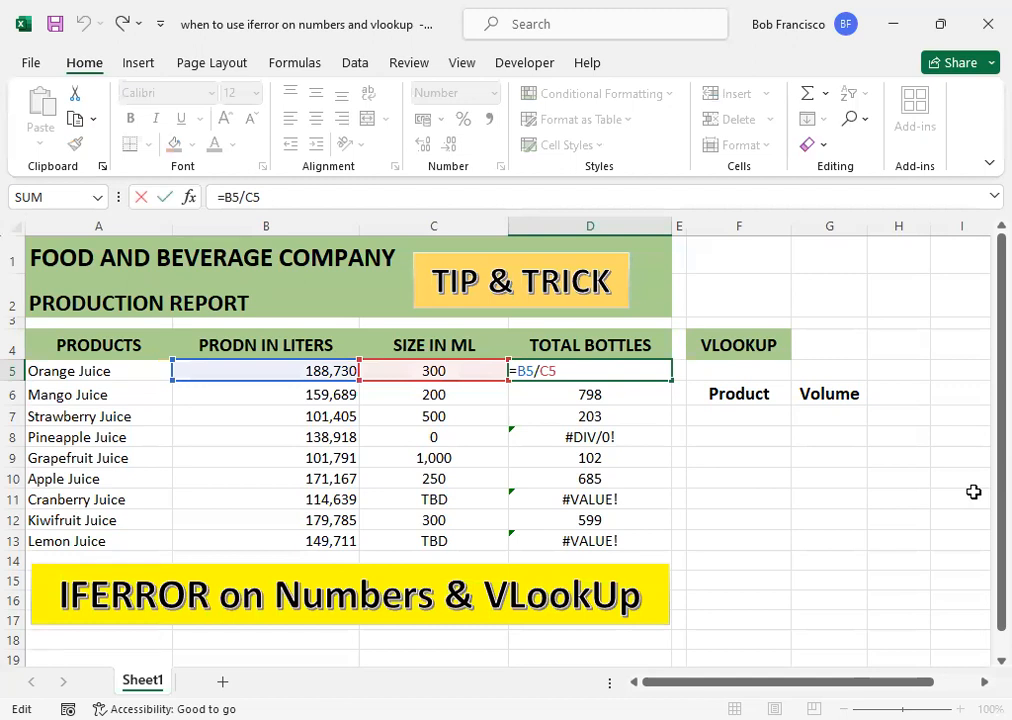
key("Left")
key("Left")
key("Left")
type("if")
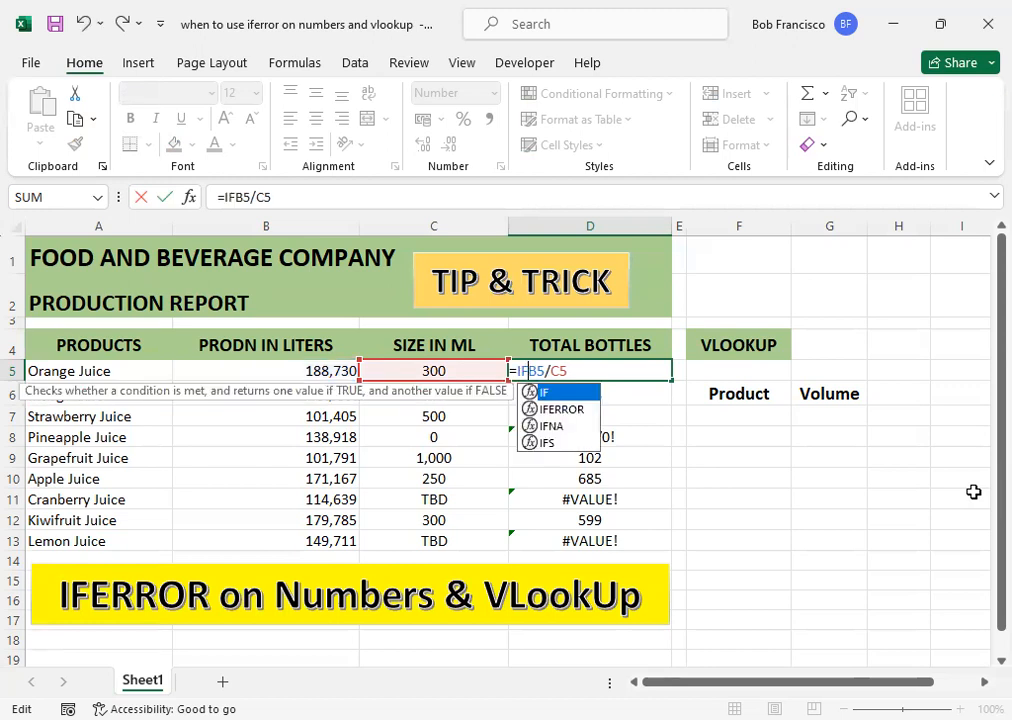
type("error")
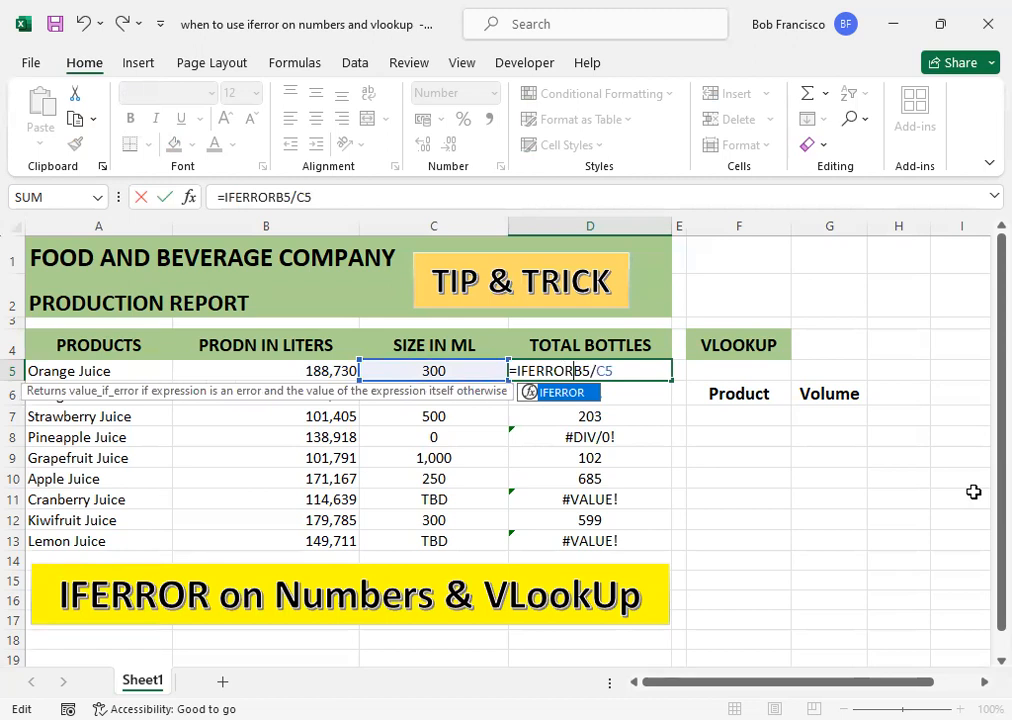
type("(")
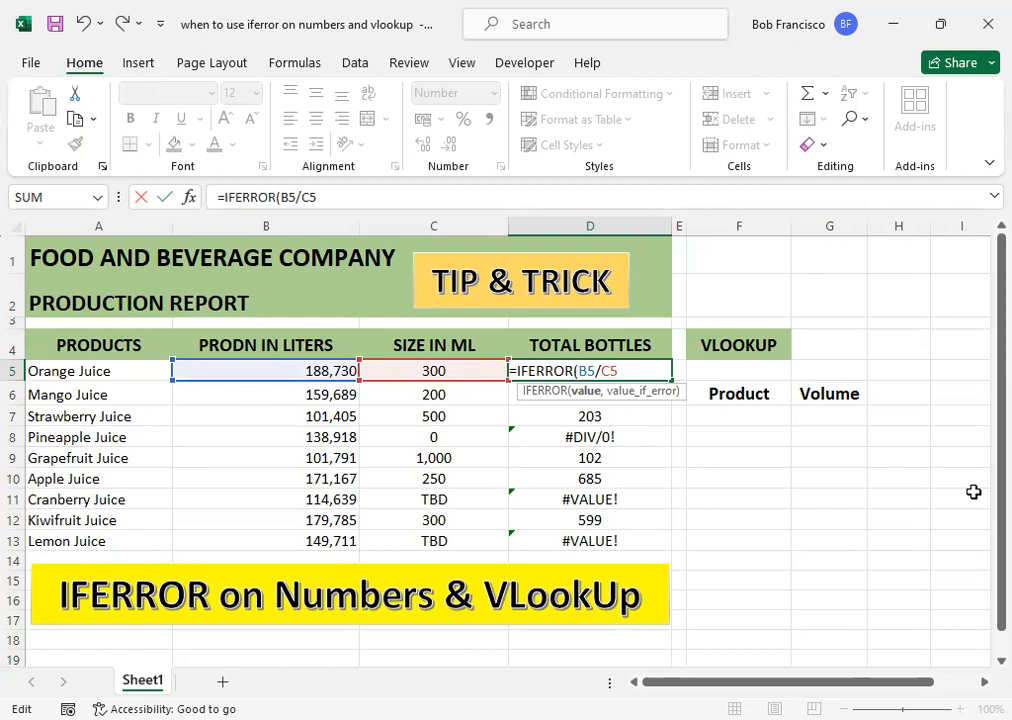
type("(")
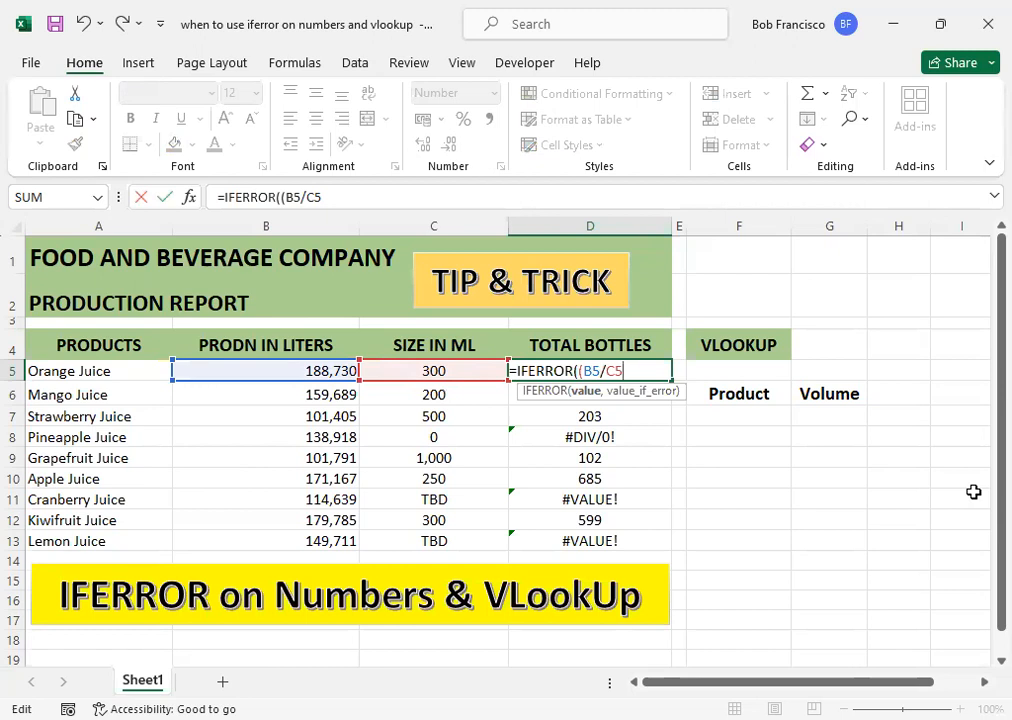
type("),")
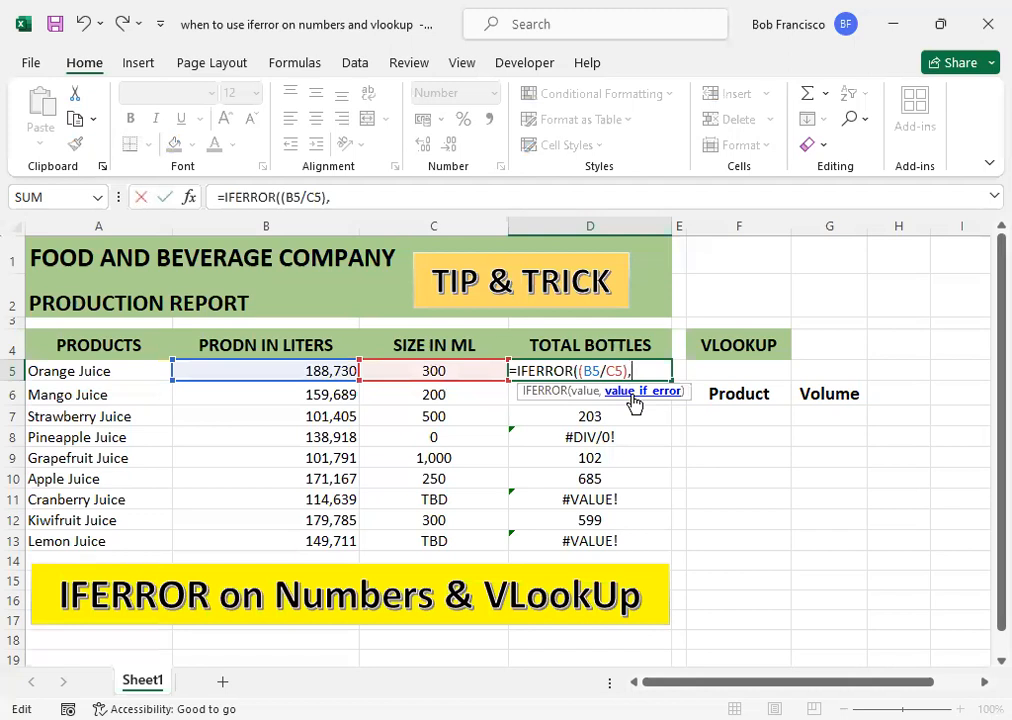
type("\"TBD\"")
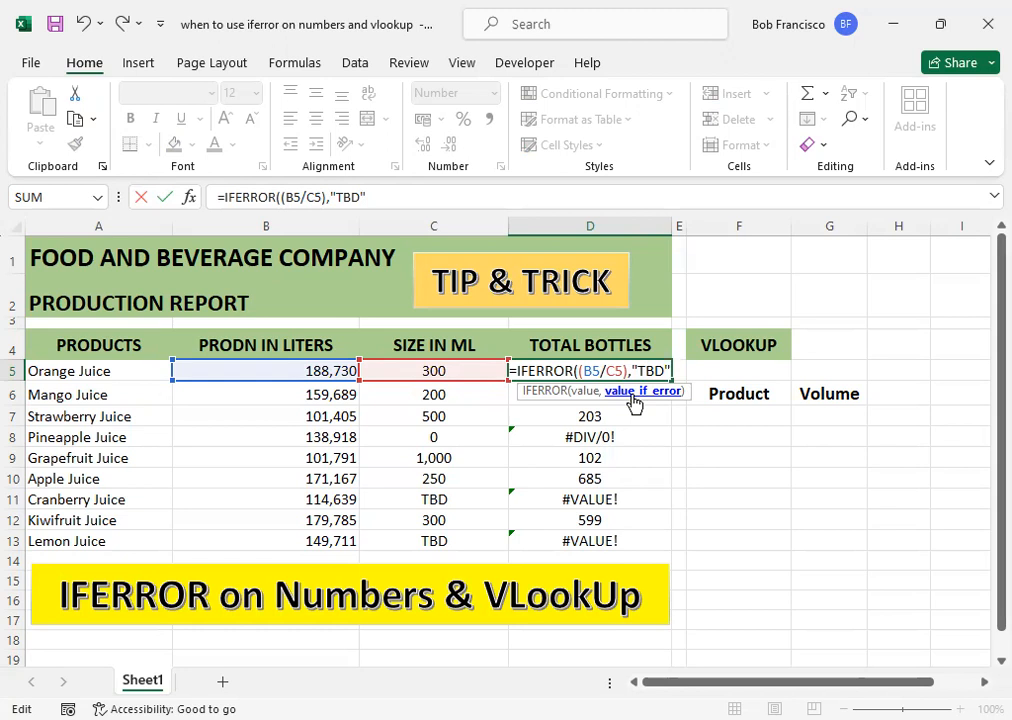
type(")")
key("Return")
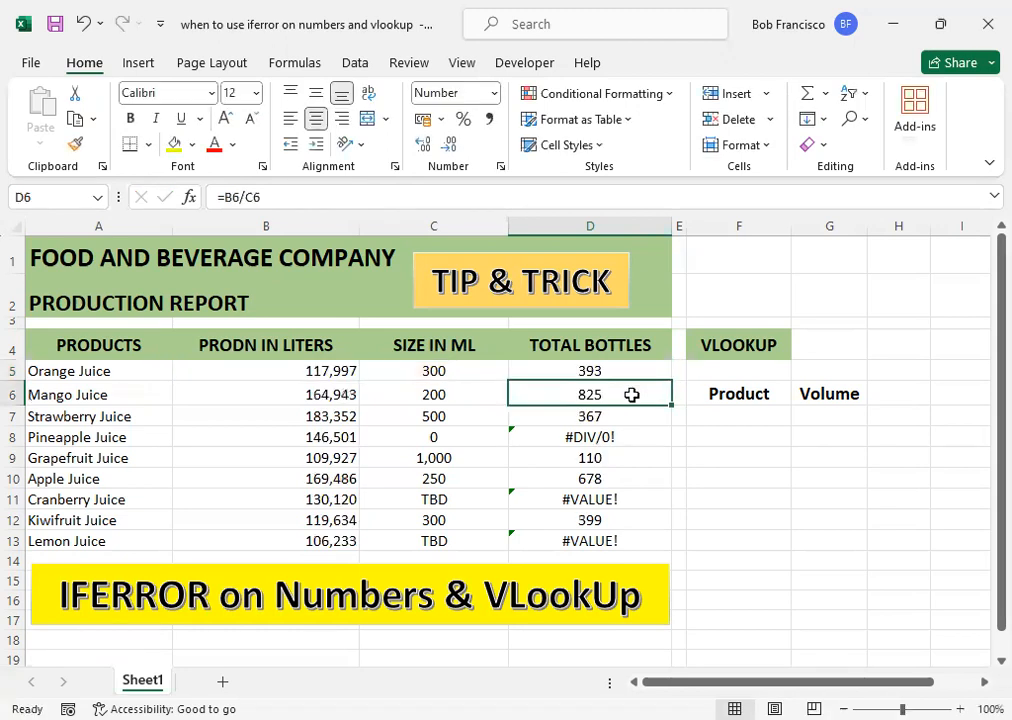
Compare the IFERROR formula in D5 with the plain division in D6 and review its value_if_error argument
key("Up")
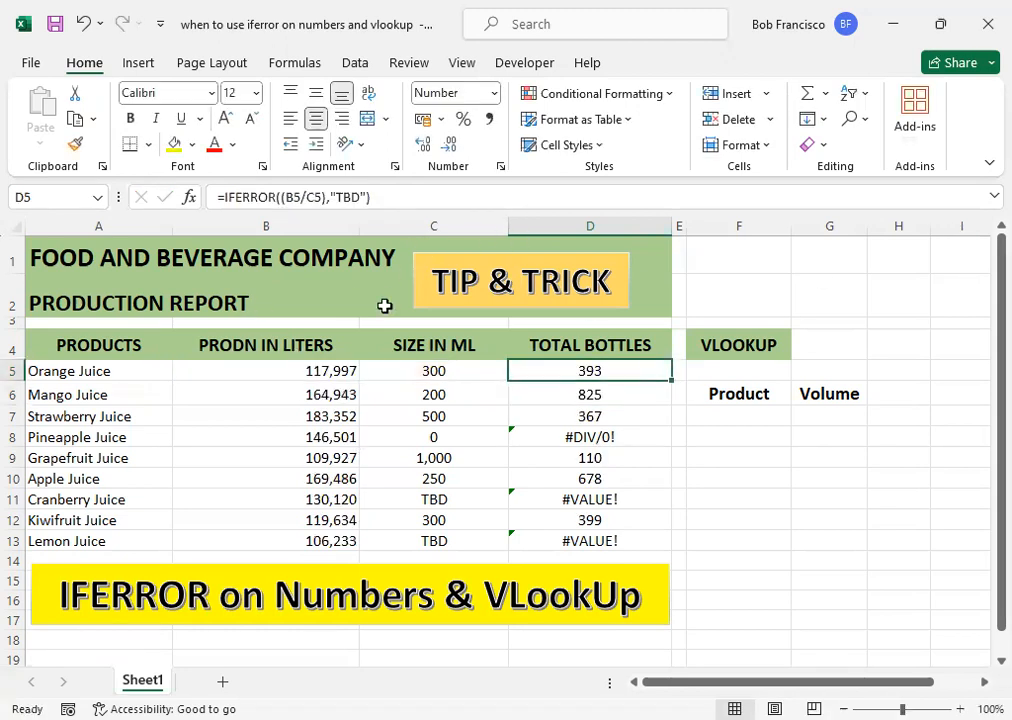
left_click(589, 396)
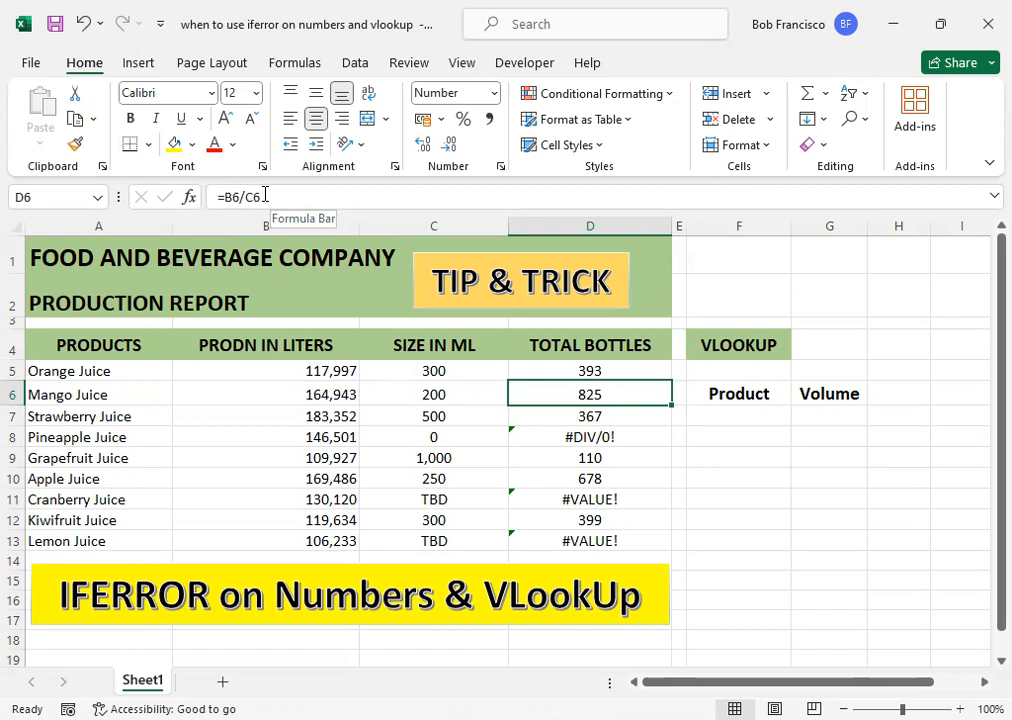
left_click(598, 372)
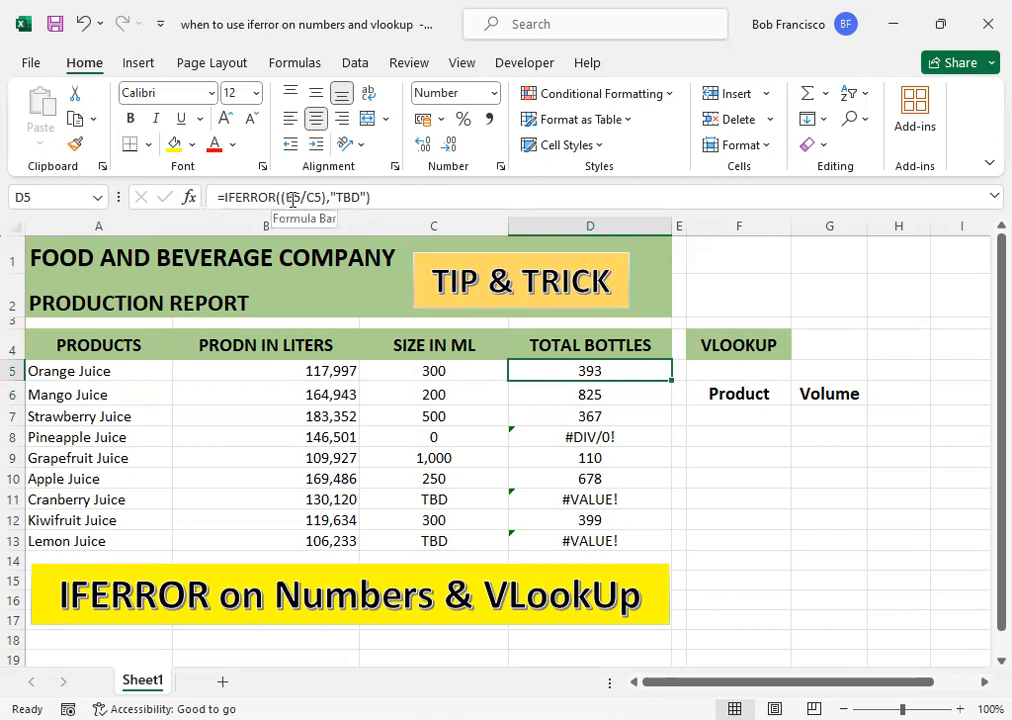
left_click(346, 195)
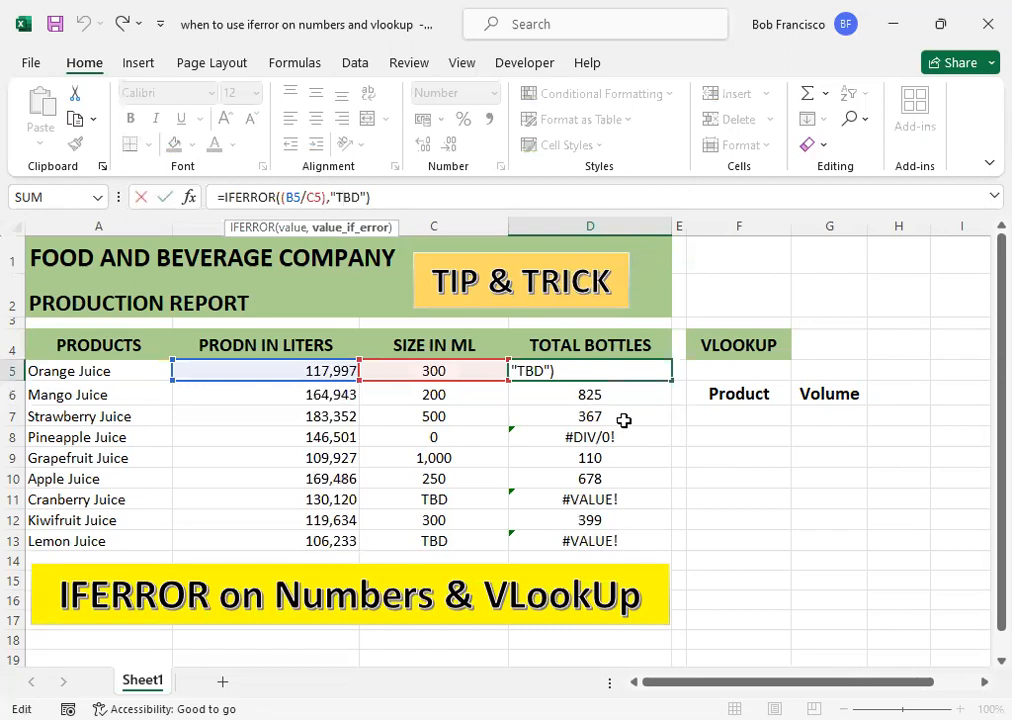
key("Return")
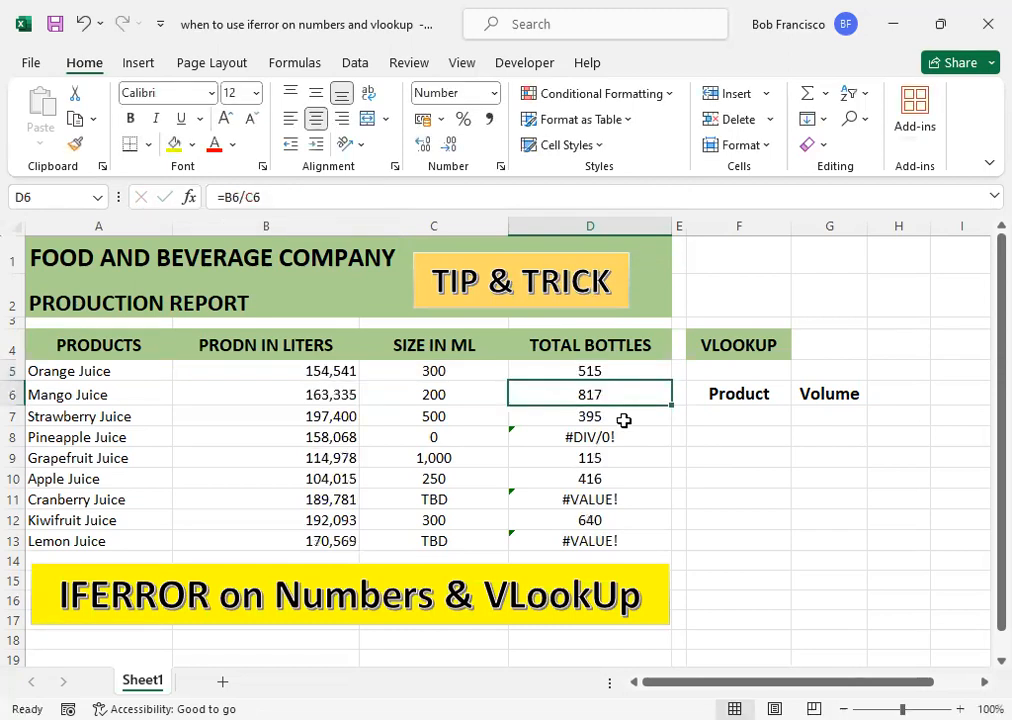
key("Up")
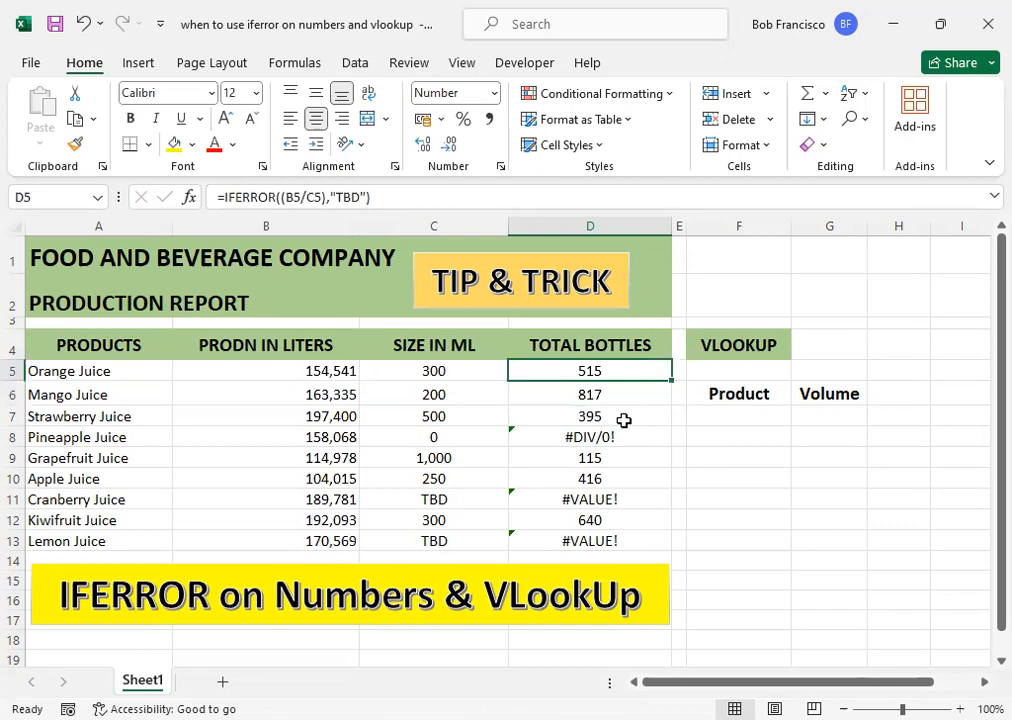
Review the bottle sizes in C5:C13 for zero and text entries that affect the division
key("Left")
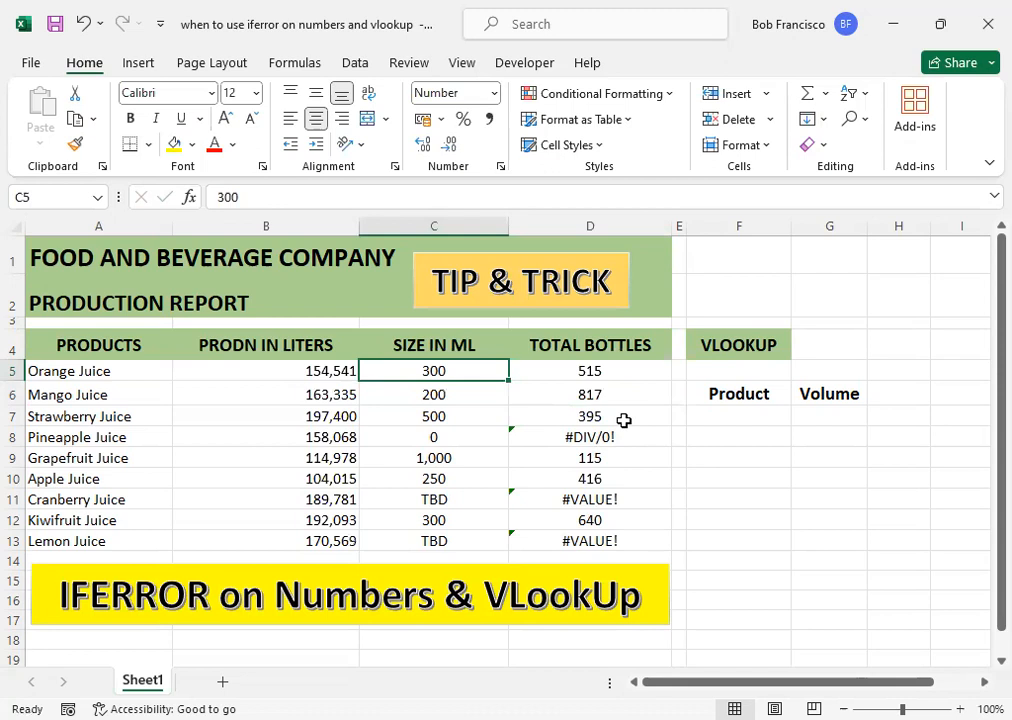
key("Down")
key("Down")
key("Down")
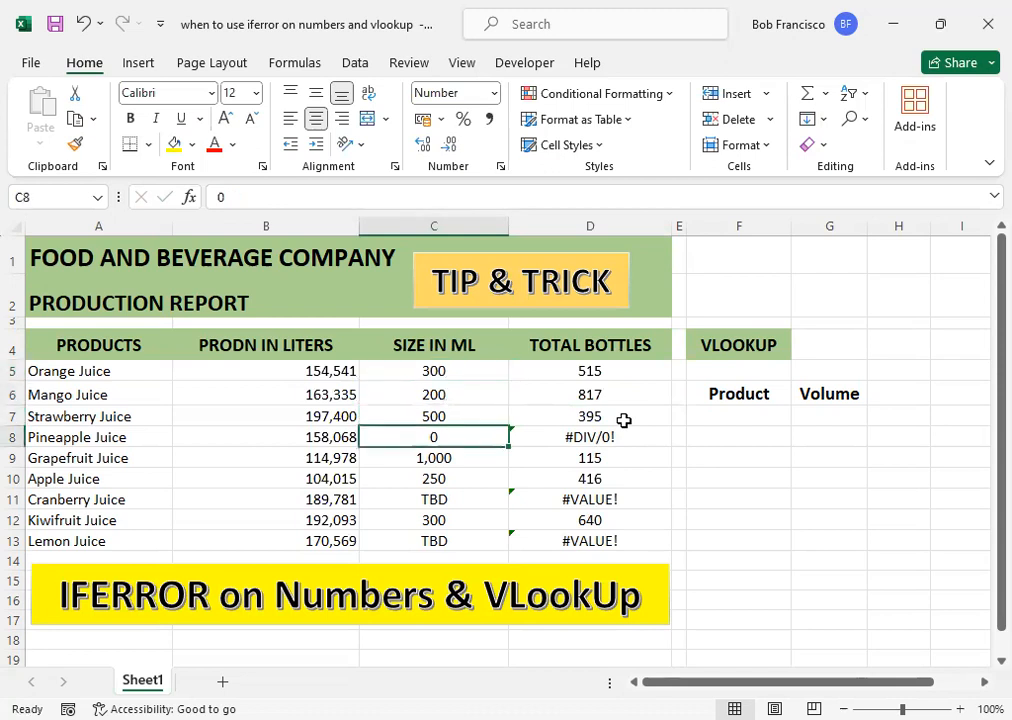
key("Down")
key("Down")
key("Down")
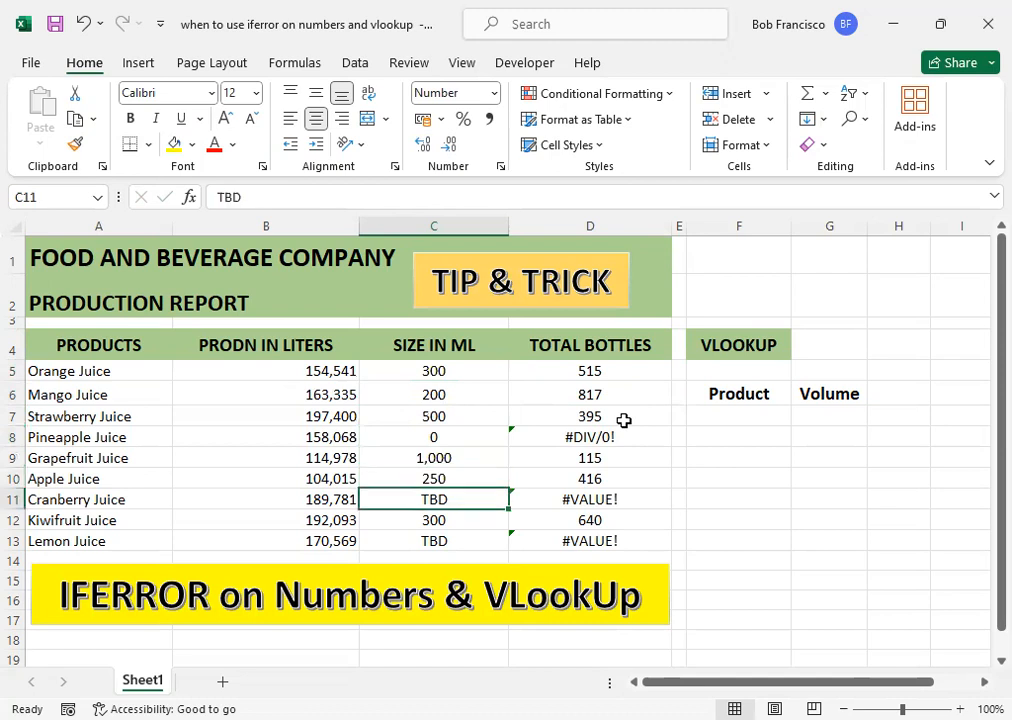
key("Down")
key("Down")
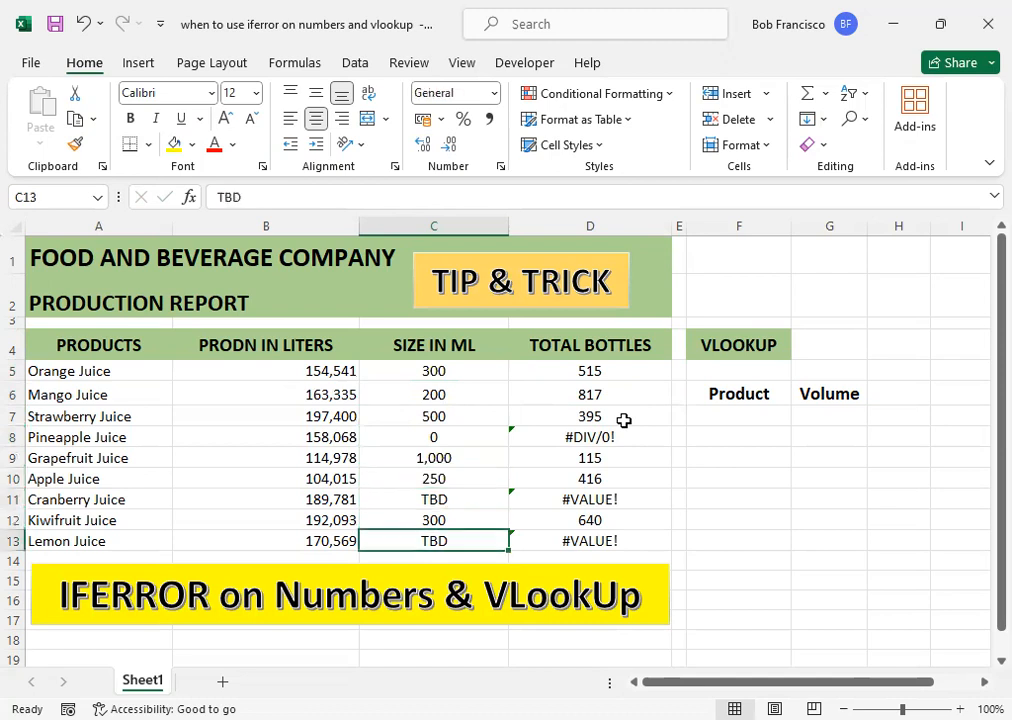
Copy the IFERROR formula from D5 down through D13, replacing the plain division formulas
left_click(590, 368)
left_click_drag(671, 380, 656, 540)
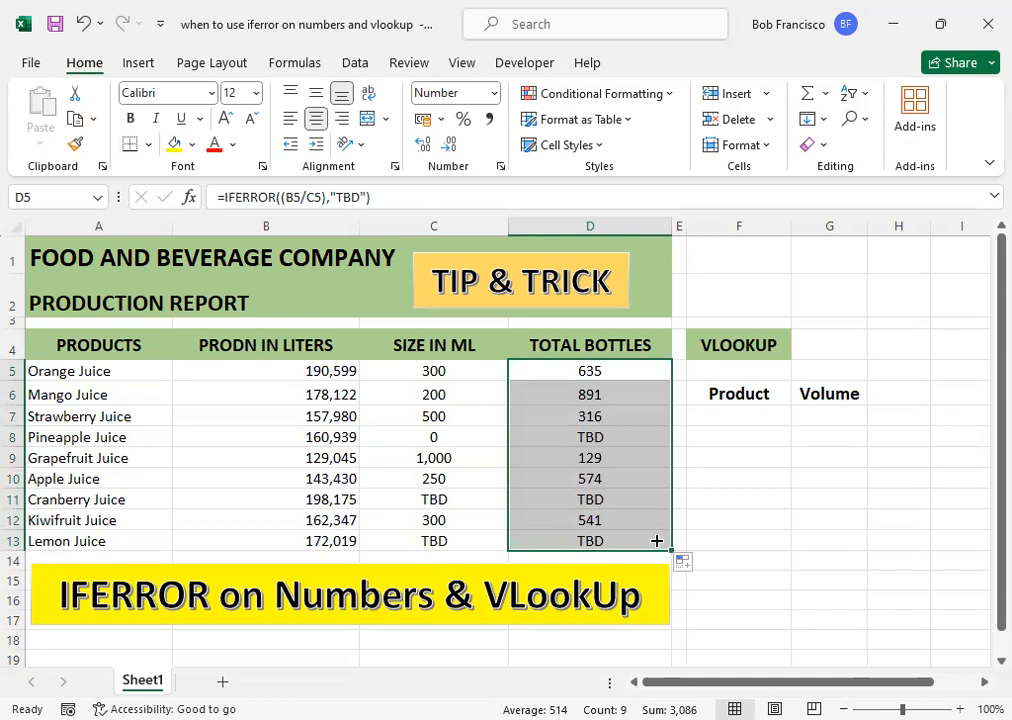
Check the IFERROR results in the total bottles column, especially for Pineapple, Cranberry and Lemon Juice
key("Up")
key("Down")
key("Down")
key("Down")
key("Down")
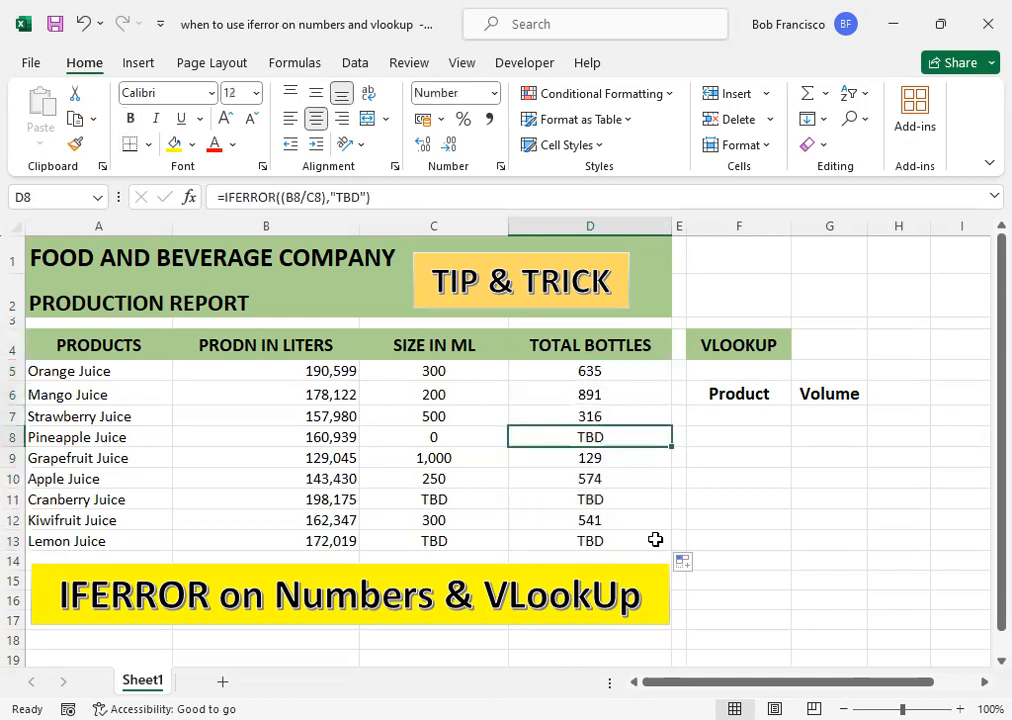
key("Left")
key("Right")
key("Down")
key("Down")
key("Down")
key("Down")
key("Down")
key("Up")
key("Up")
key("Up")
key("Up")
key("Up")
key("Up")
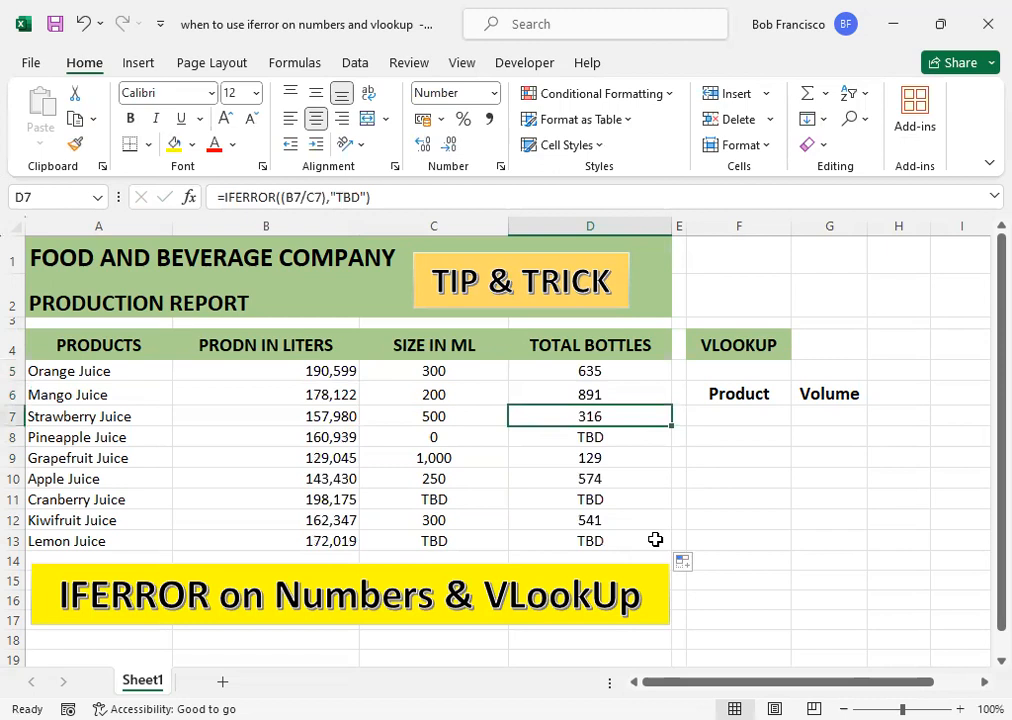
Highlight cells in D5:D13 containing the text TBD with Light Red Fill with Dark Red Text
left_click(585, 371)
left_click_drag(585, 371, 591, 535)
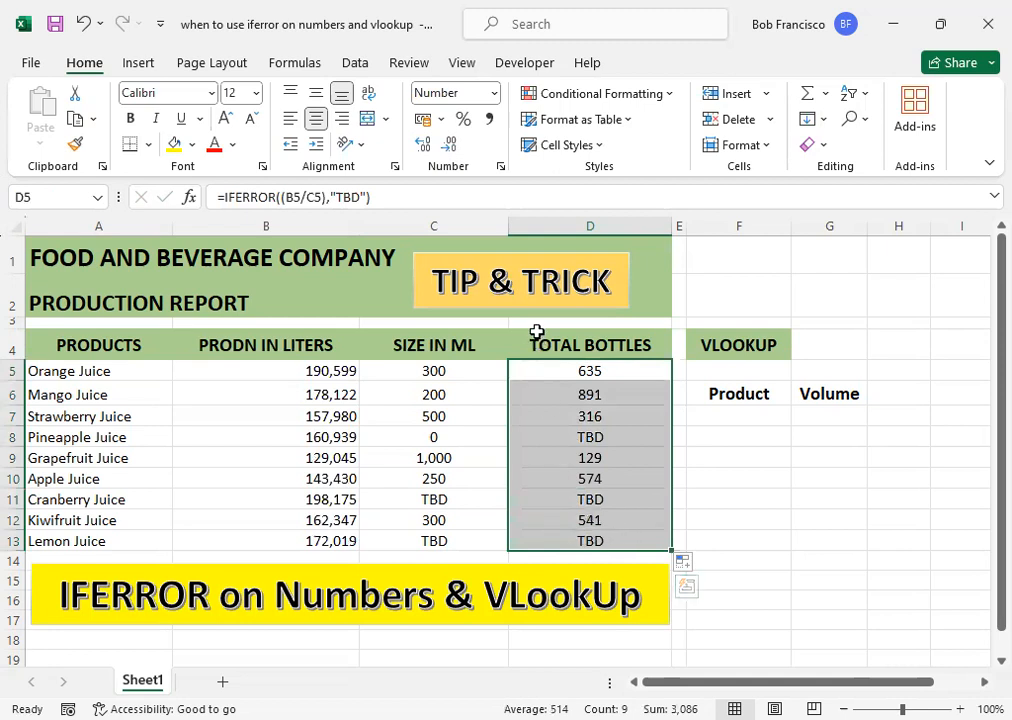
left_click(567, 97)
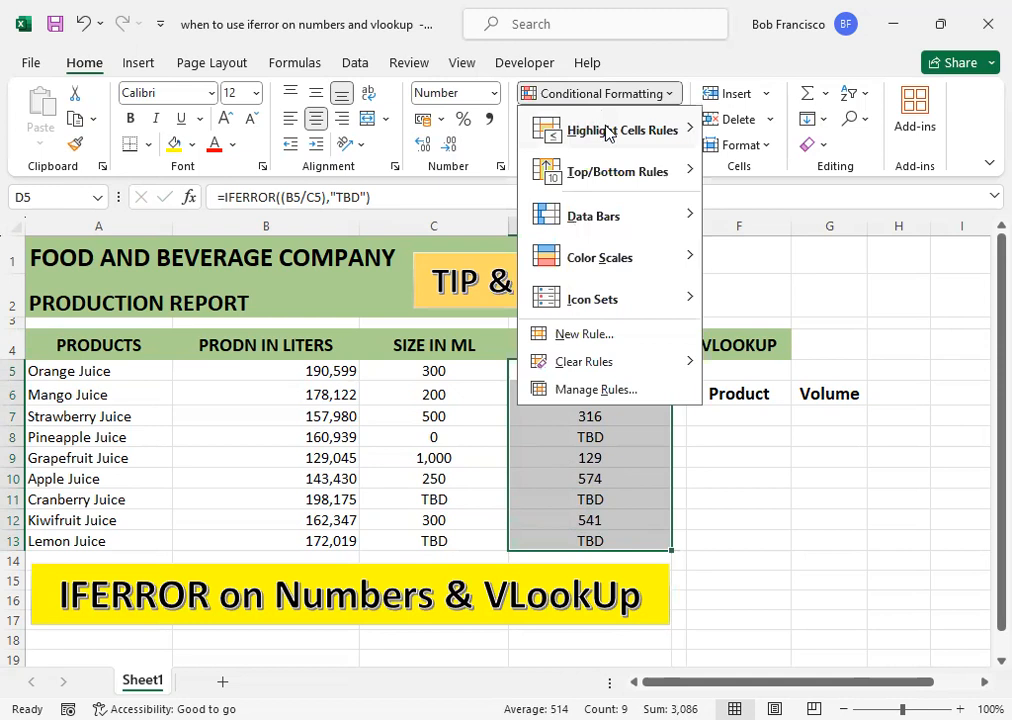
mouse_move(610, 139)
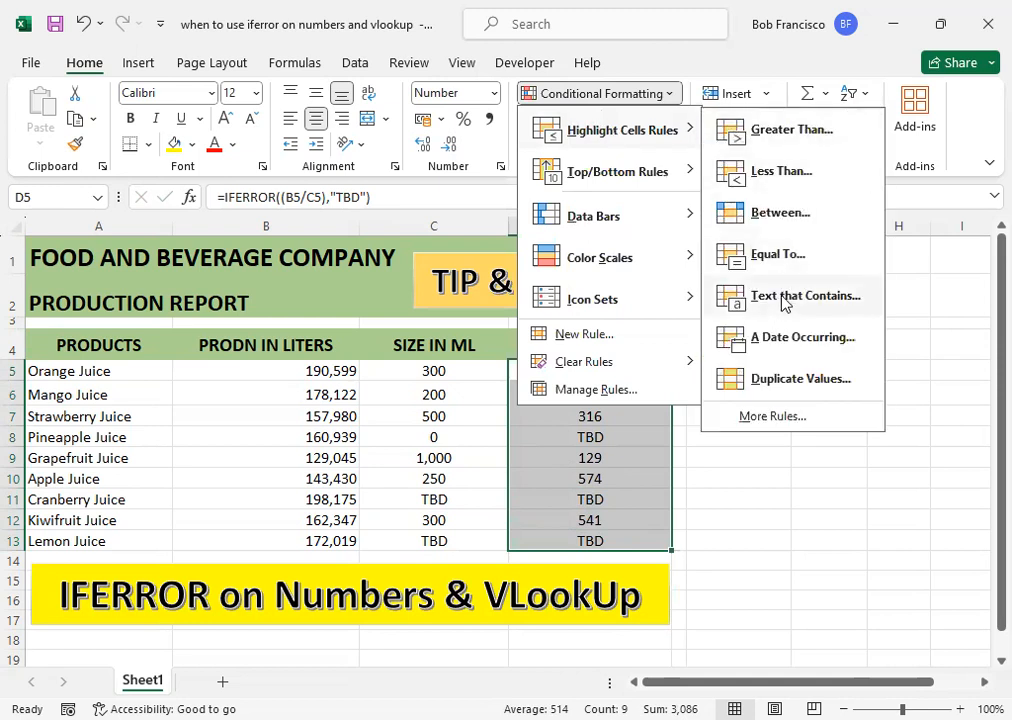
left_click(785, 298)
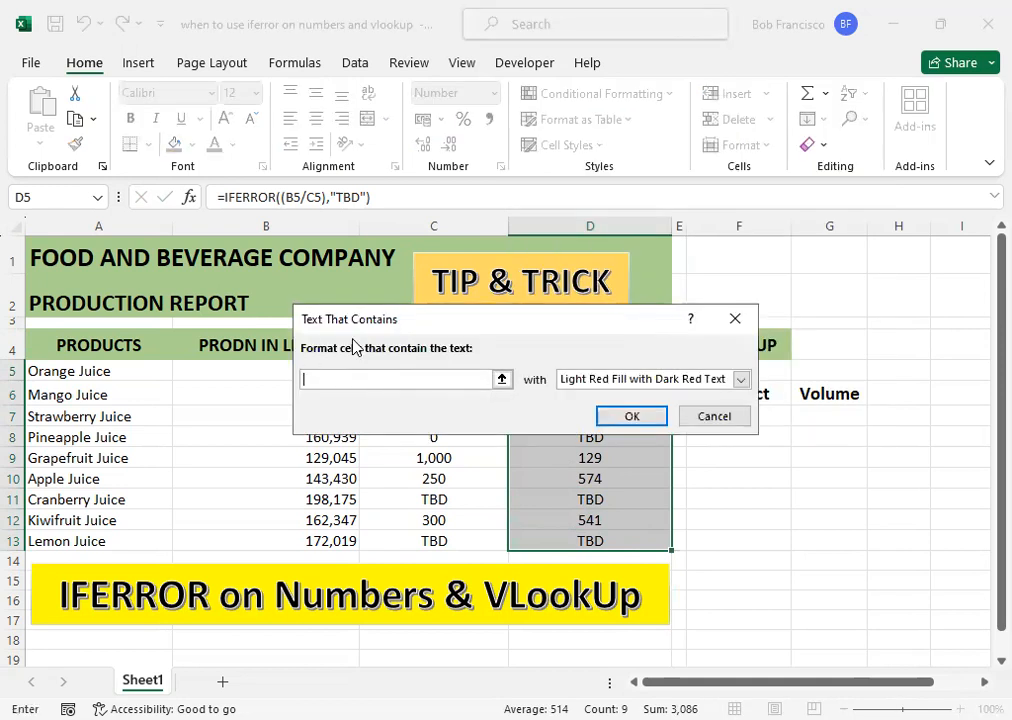
type("T")
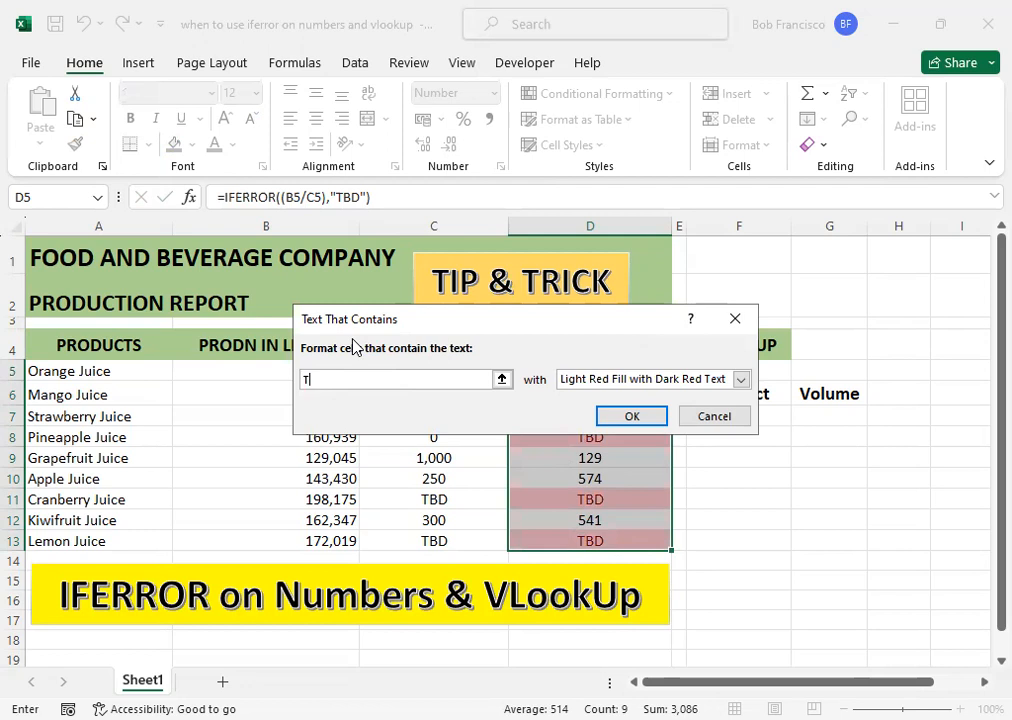
type("BD")
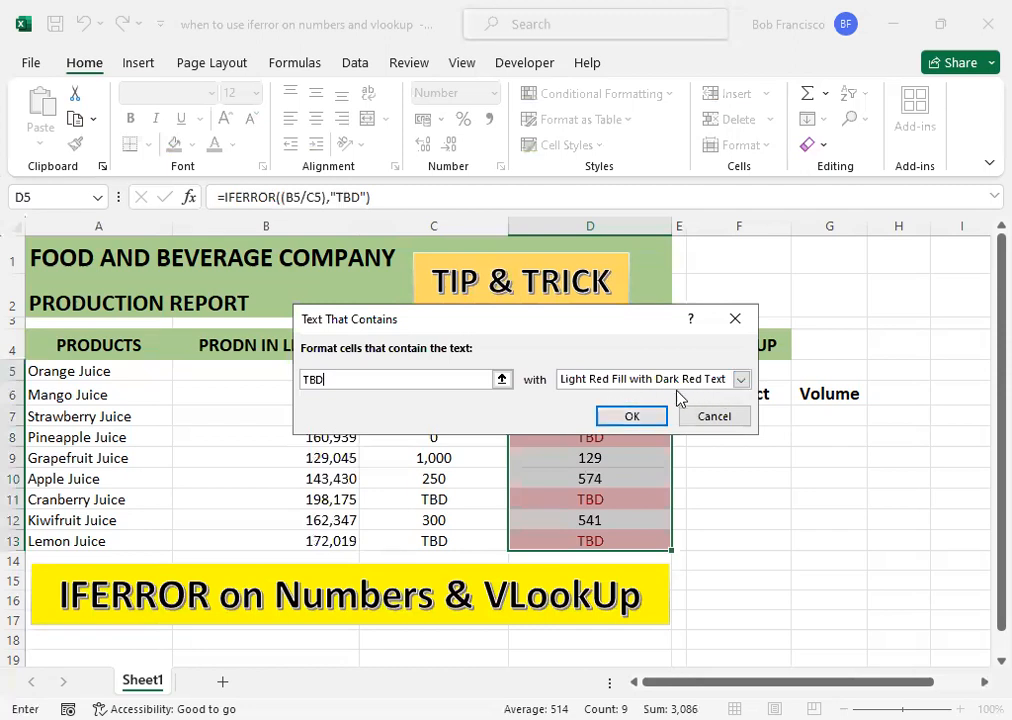
left_click(634, 420)
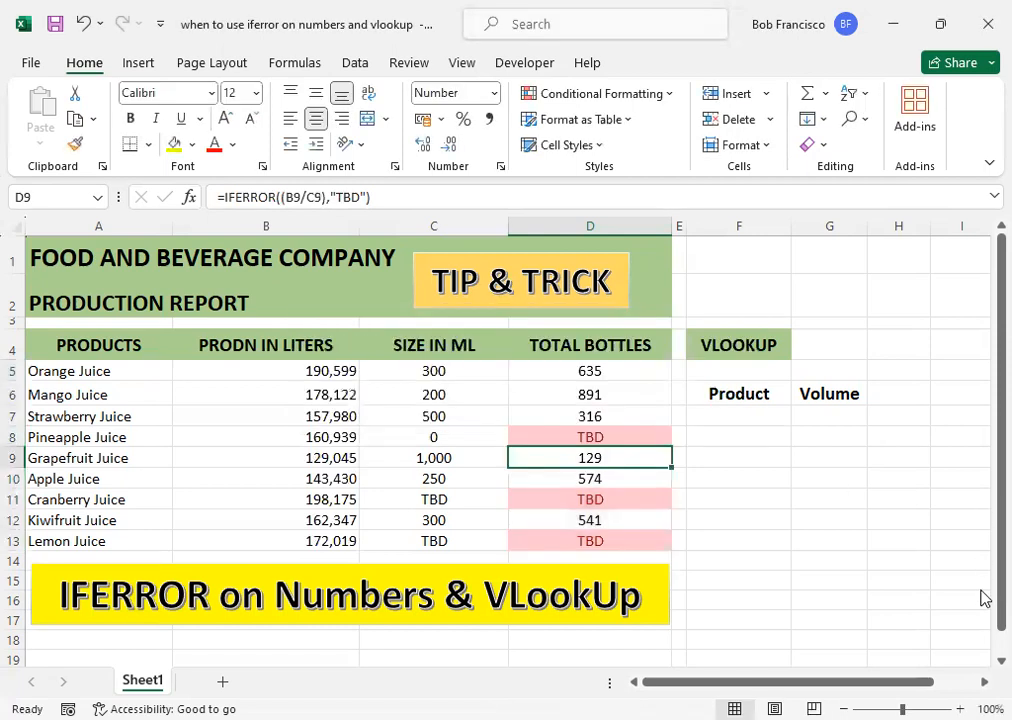
Review the total bottles column, comparing the highlighted TBD cells with the calculated ones
key("Up")
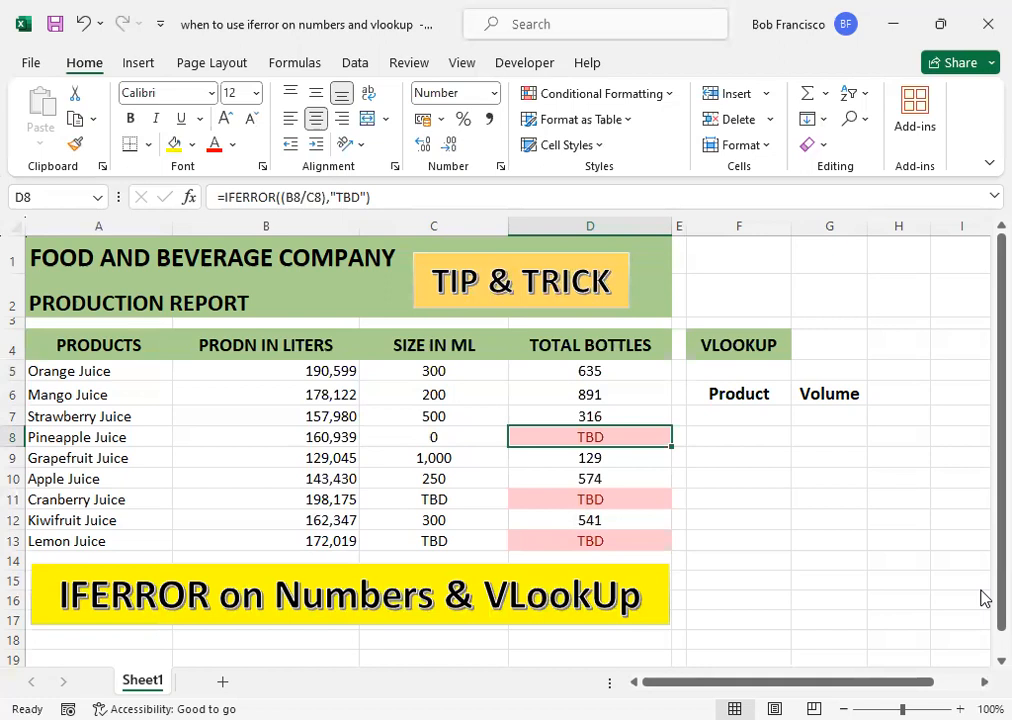
key("Down")
key("Down")
key("Down")
key("Down")
key("Down")
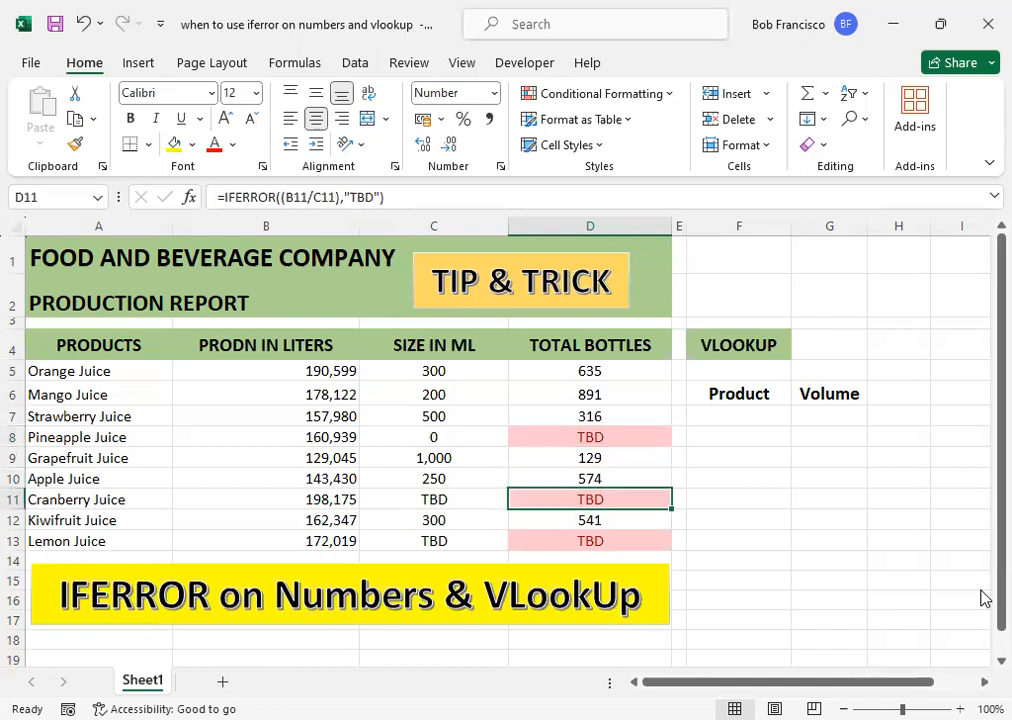
key("Up")
key("Up")
key("Up")
key("Up")
key("Up")
key("Up")
key("Up")
key("Up")
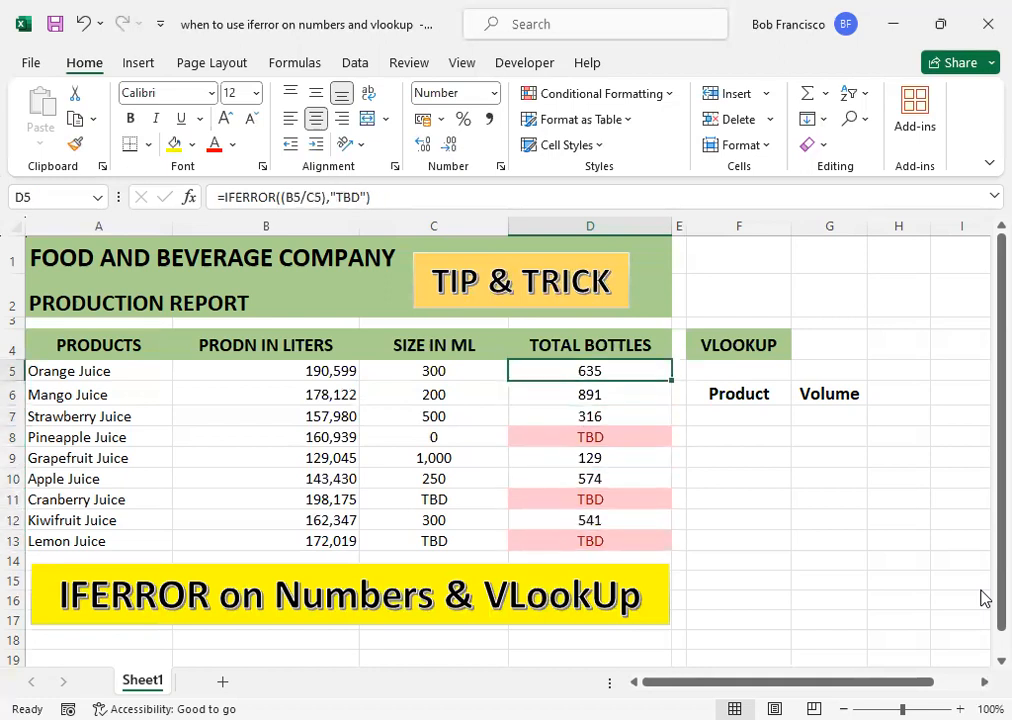
key("Down")
key("Down")
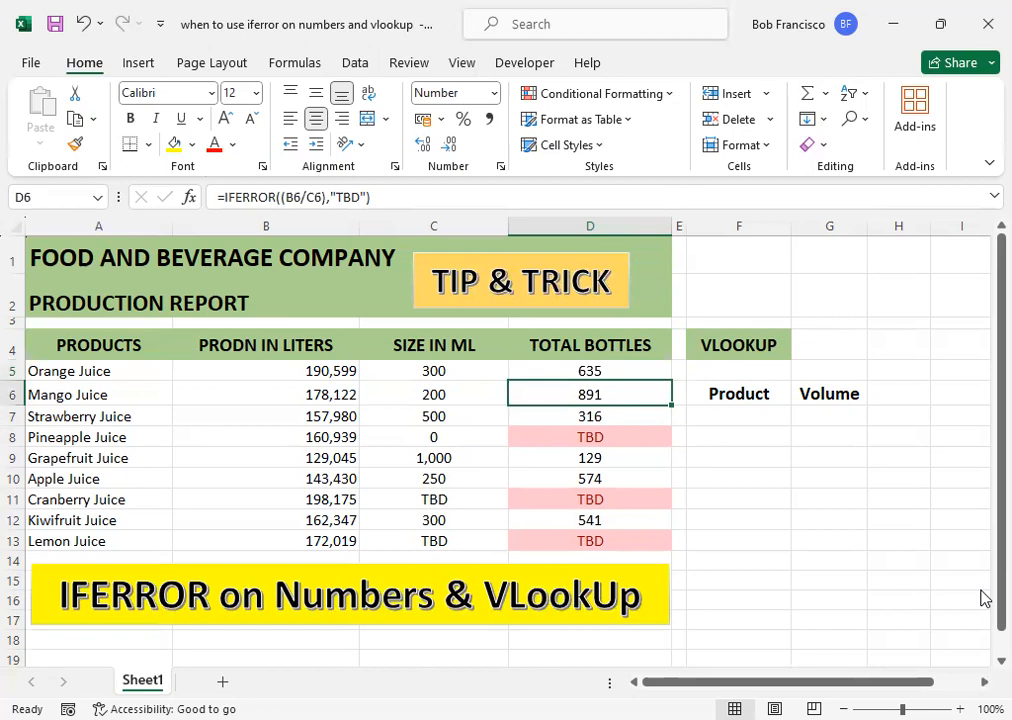
Enter Mango Juice as the product to look up in F7
key("Right")
key("Right")
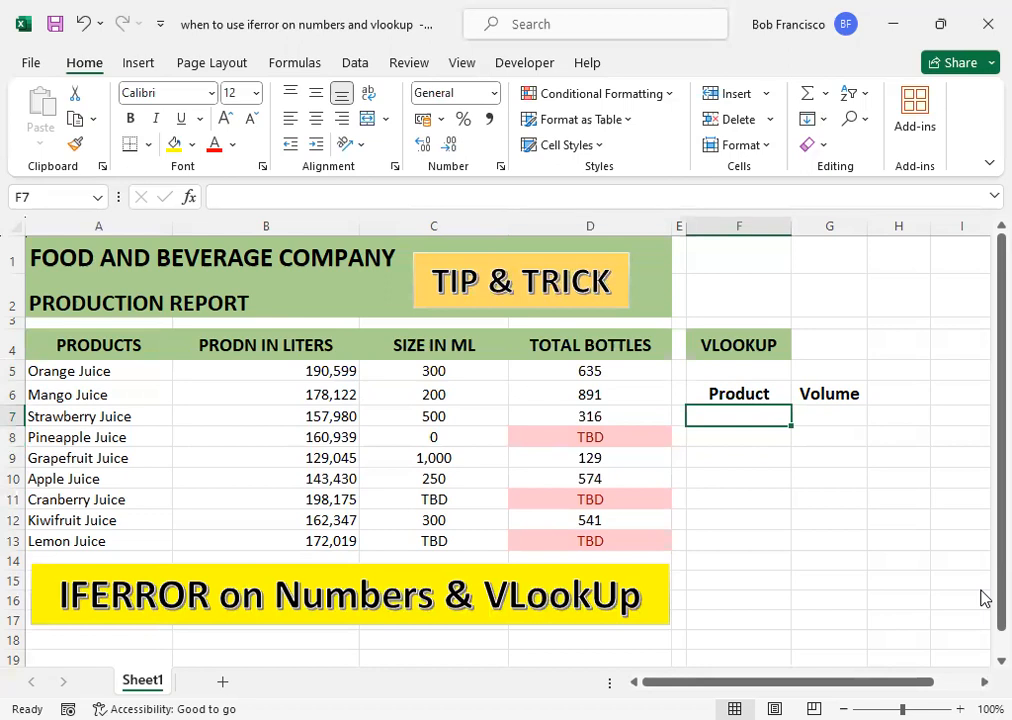
type("mAN")
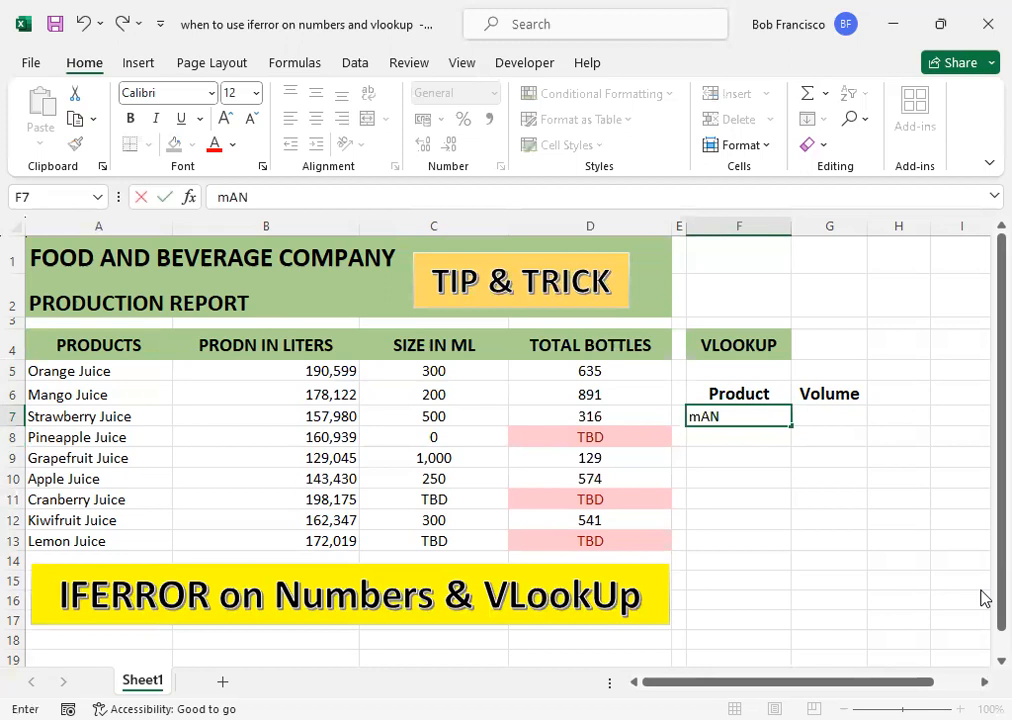
type("GO J")
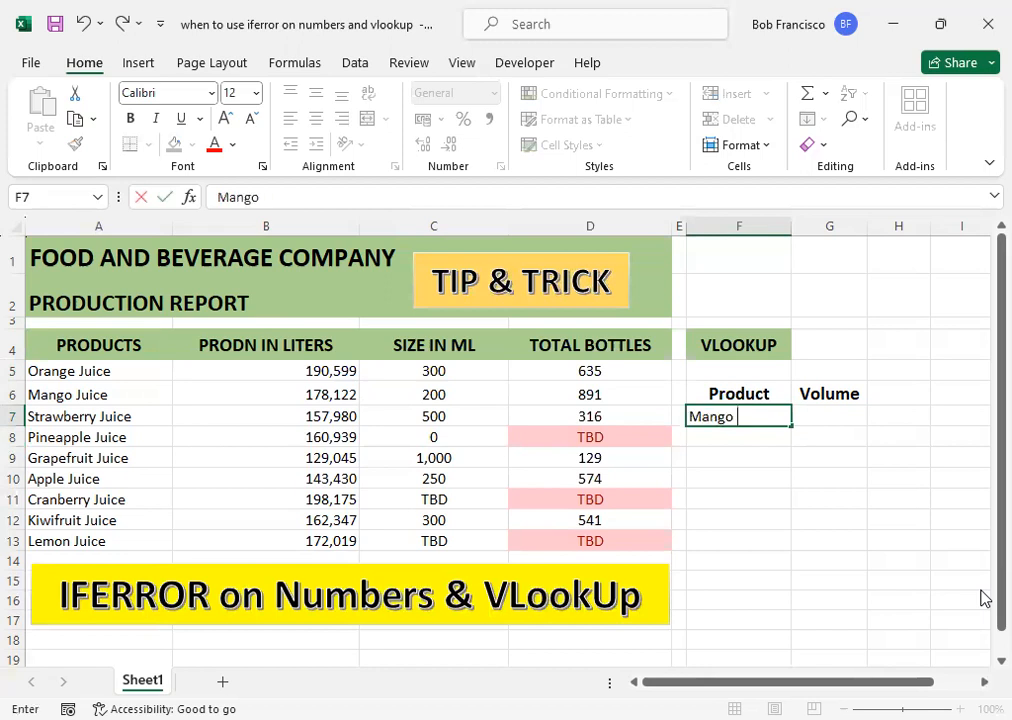
type("uice")
key("Tab")
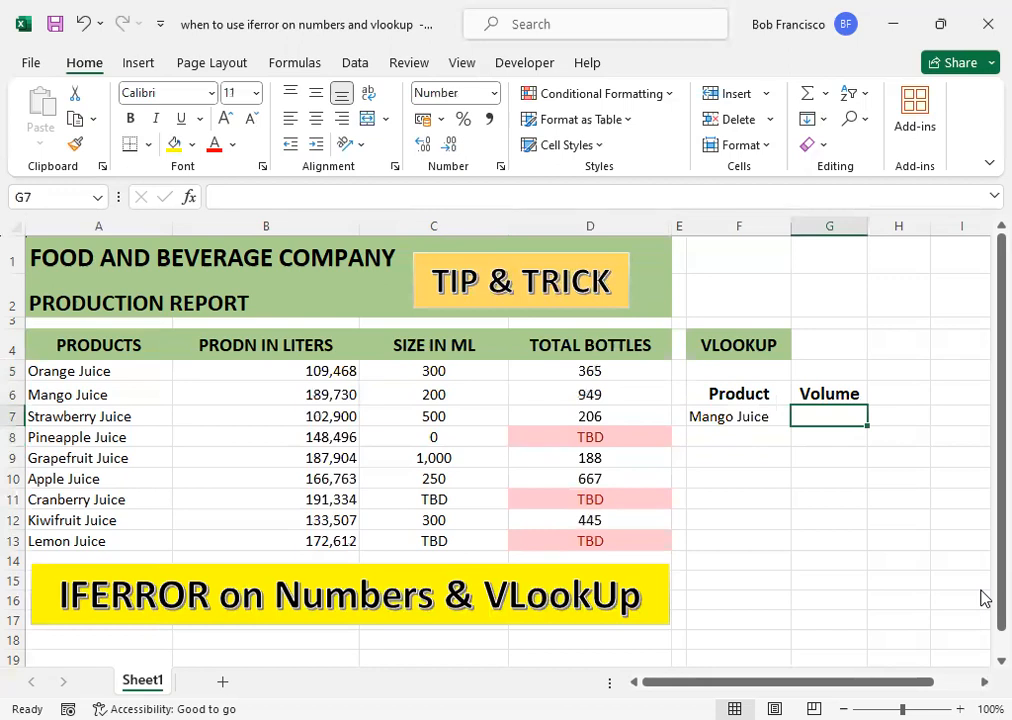
Begin a VLOOKUP formula in G7 with the absolute reference $F$7 as its lookup value
type("=")
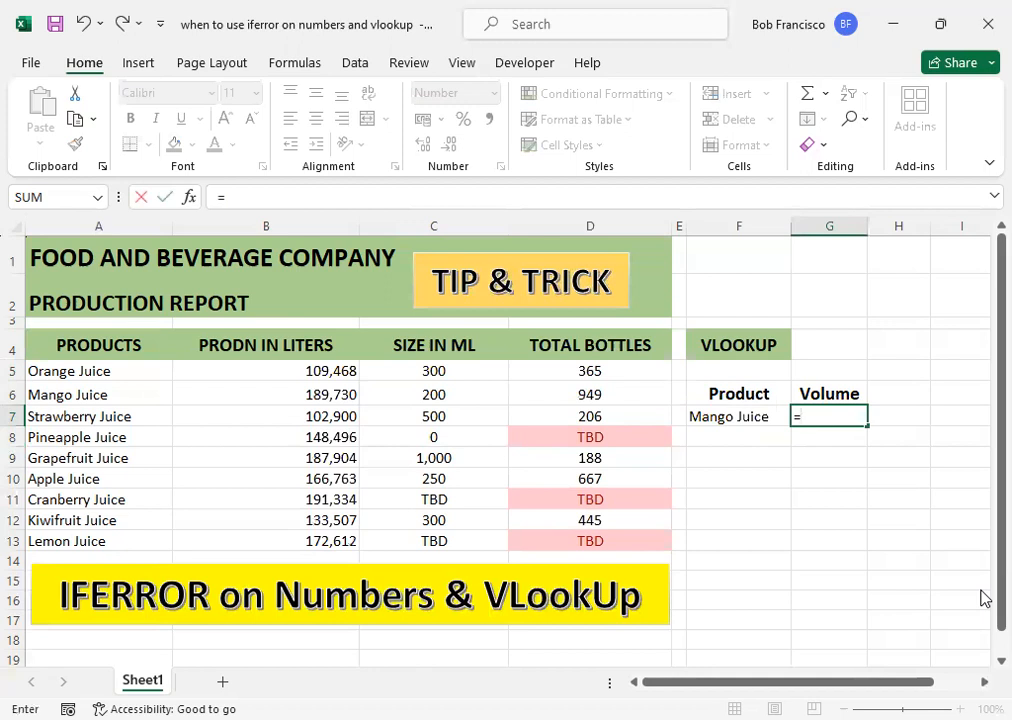
type("VLOOKUP")
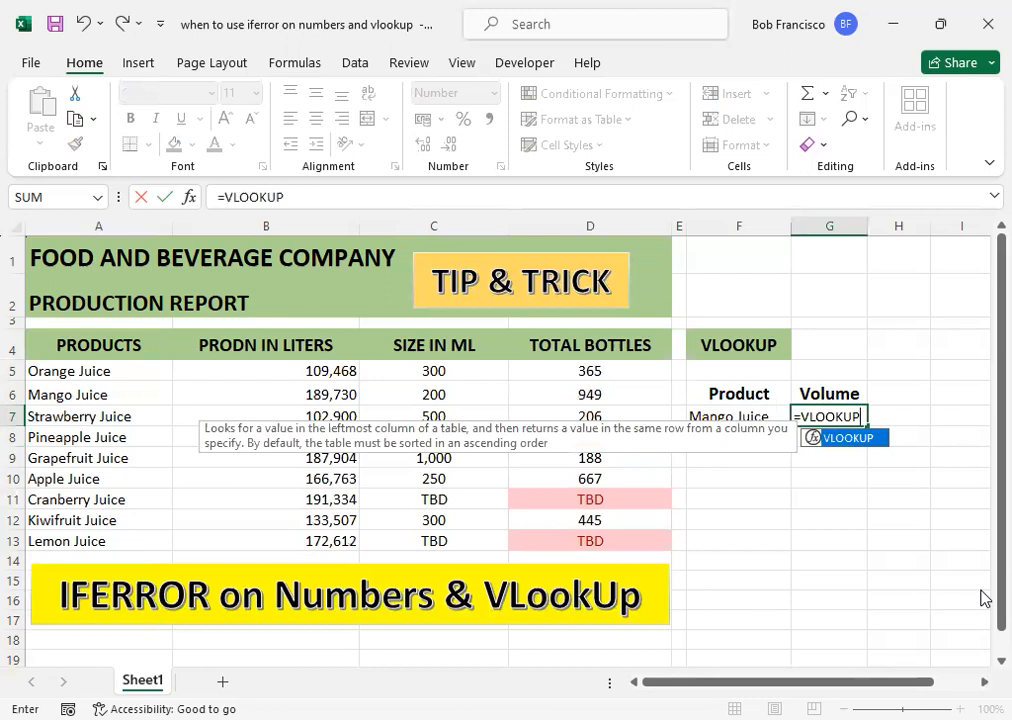
type("(")
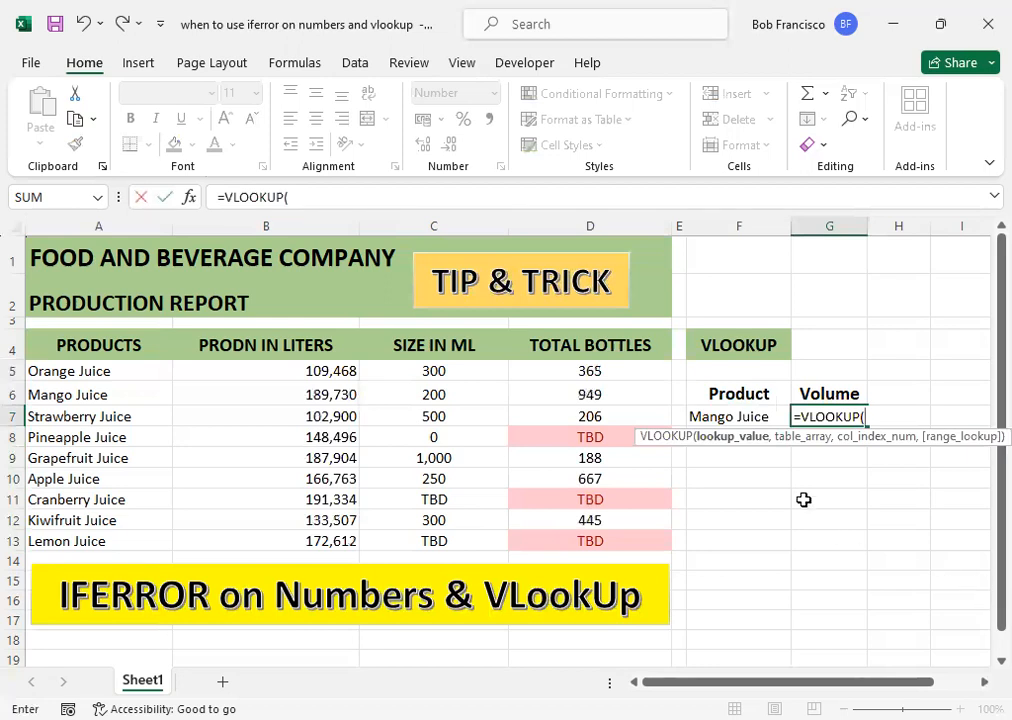
left_click(733, 417)
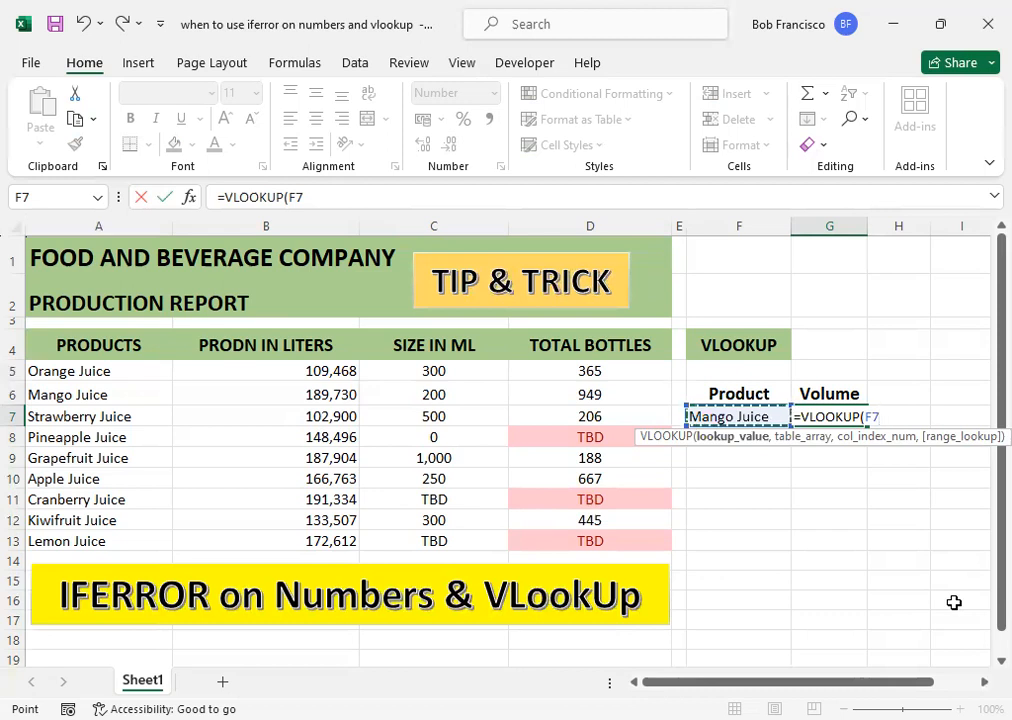
key("F4")
type(",")
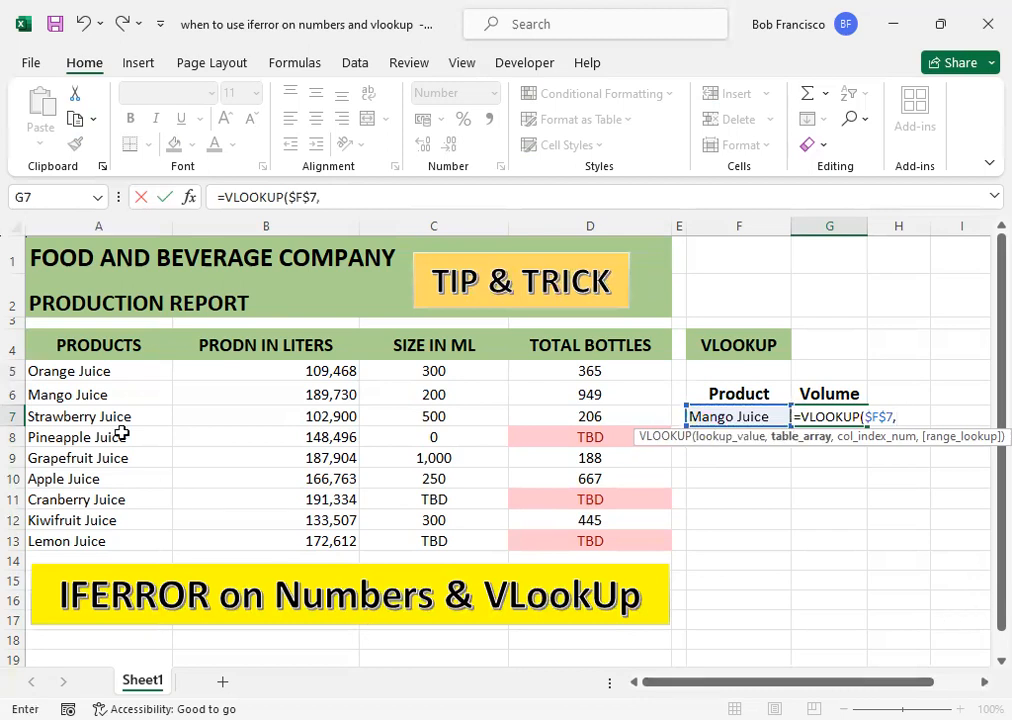
Supply the production table $A$5:$D$13 as the VLOOKUP's absolute table array
left_click(68, 371)
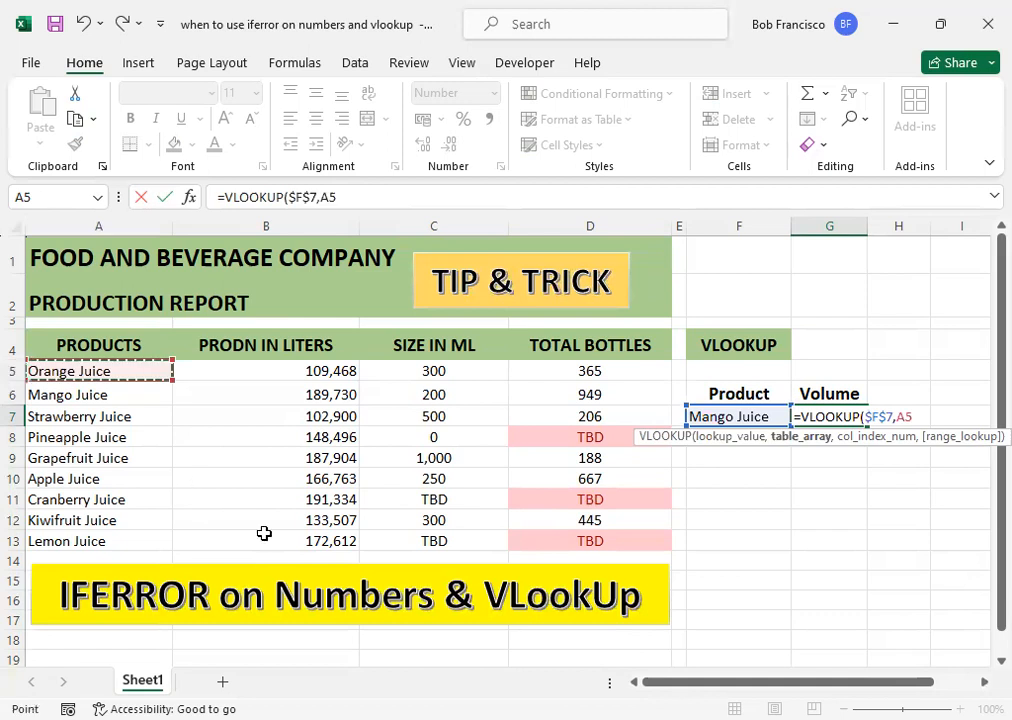
key("ctrl+shift+Right")
key("ctrl+shift+Down")
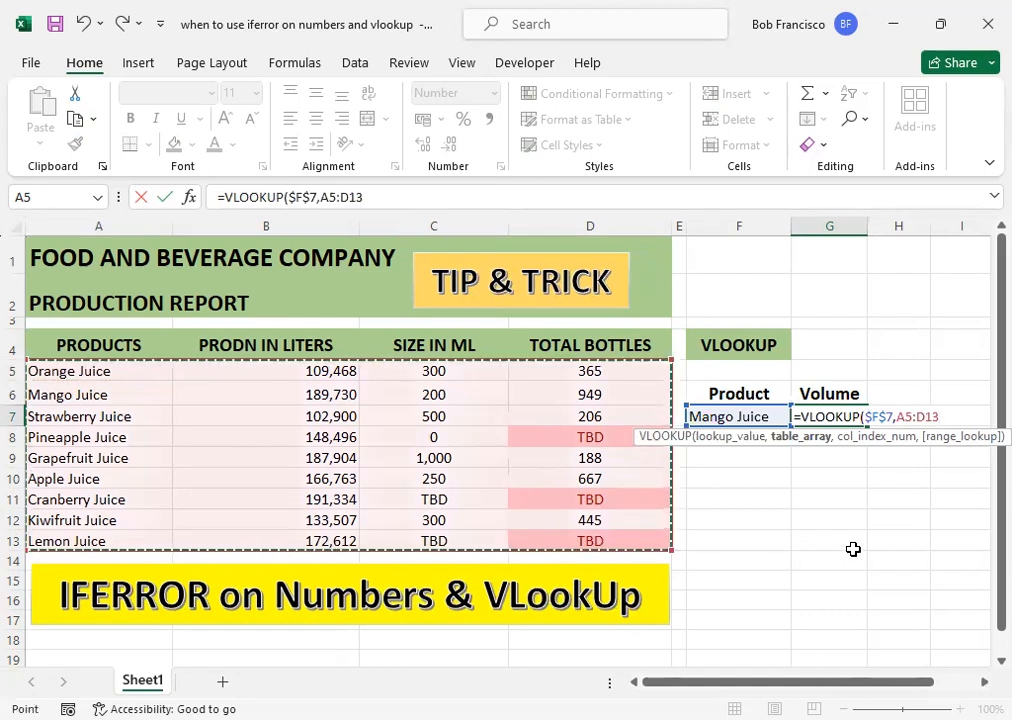
key("F4")
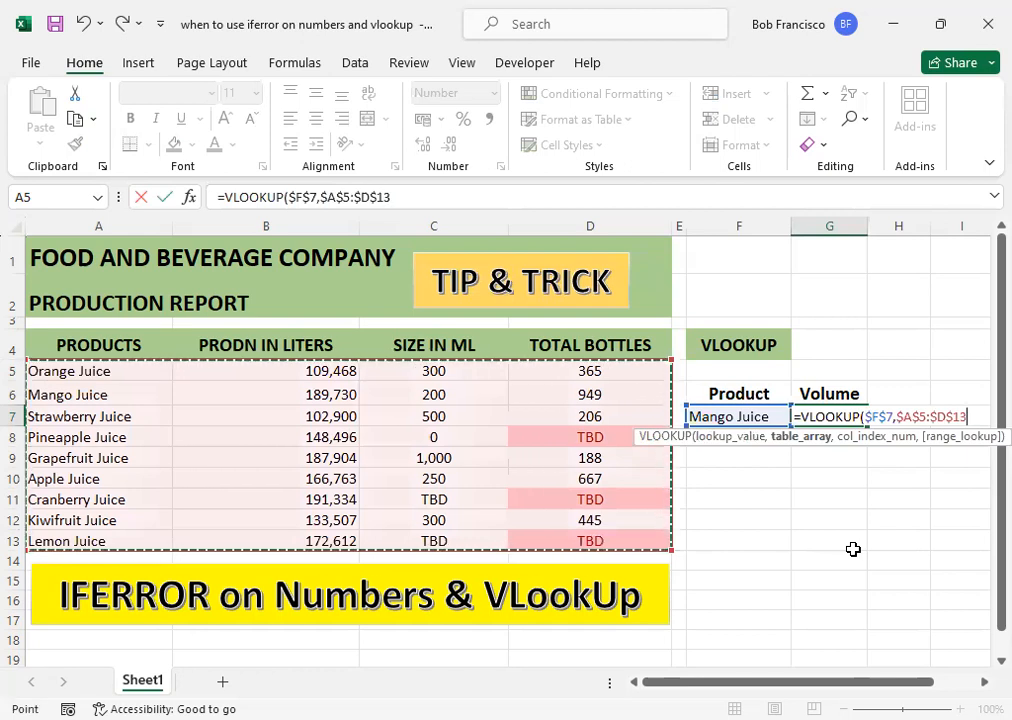
type(",")
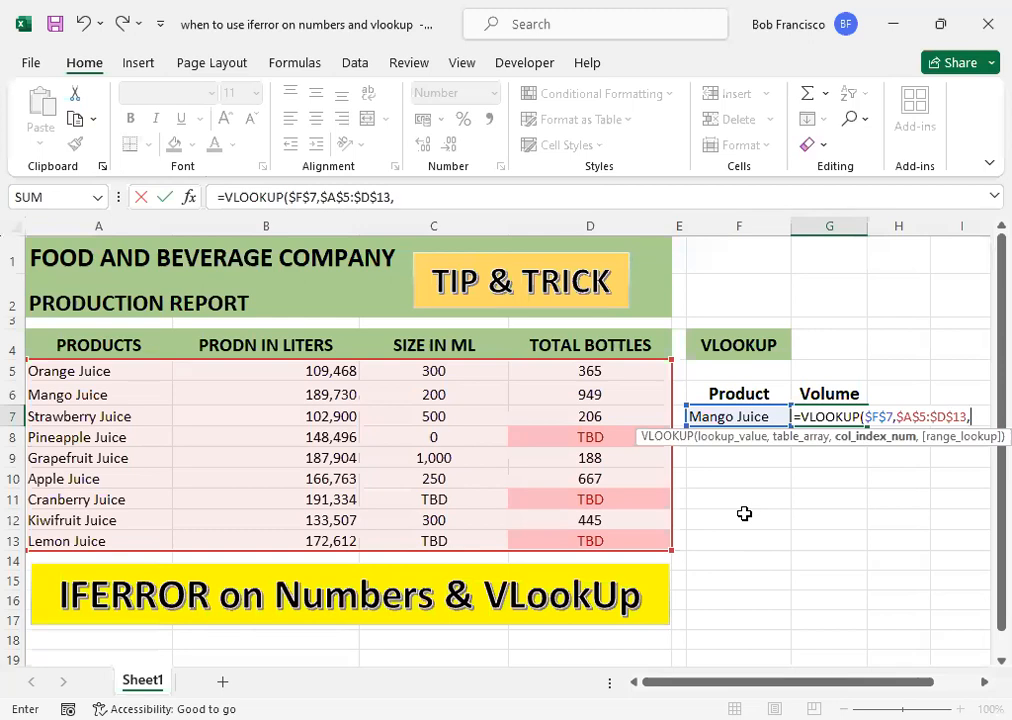
Complete the G7 VLOOKUP with column index 4 and FALSE for an exact match
type("4,")
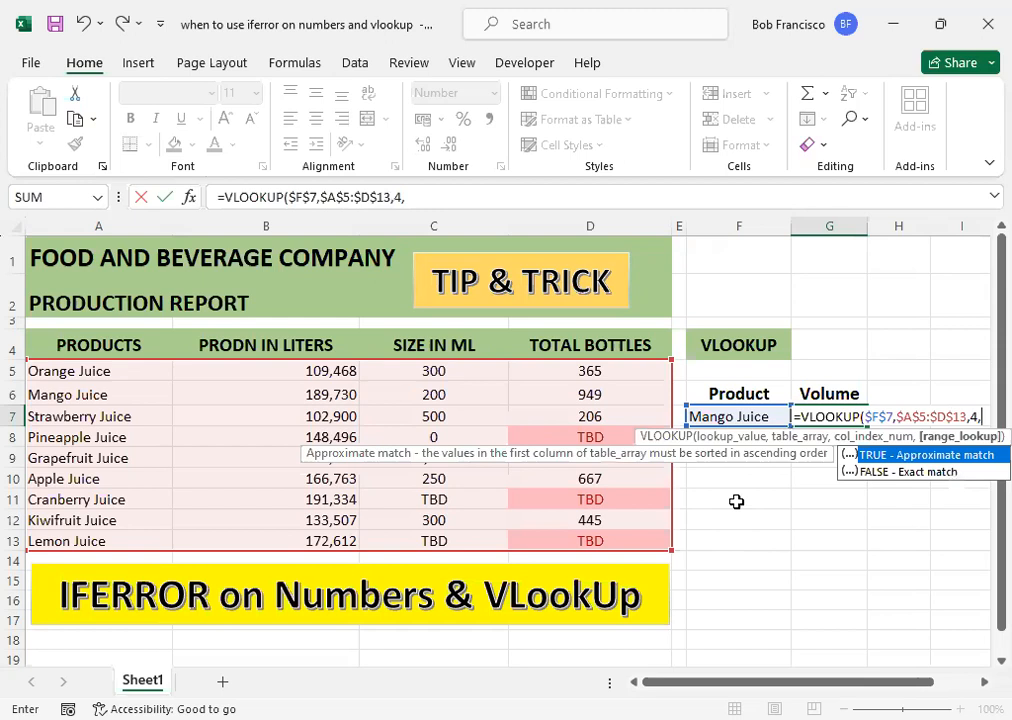
left_click(886, 474)
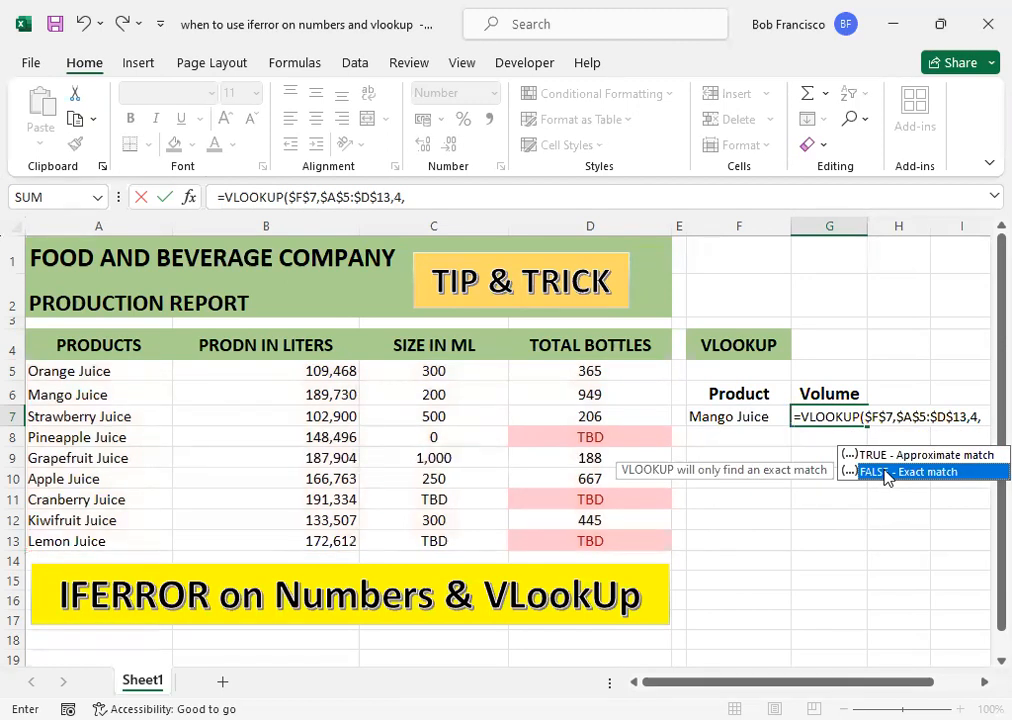
key("Tab")
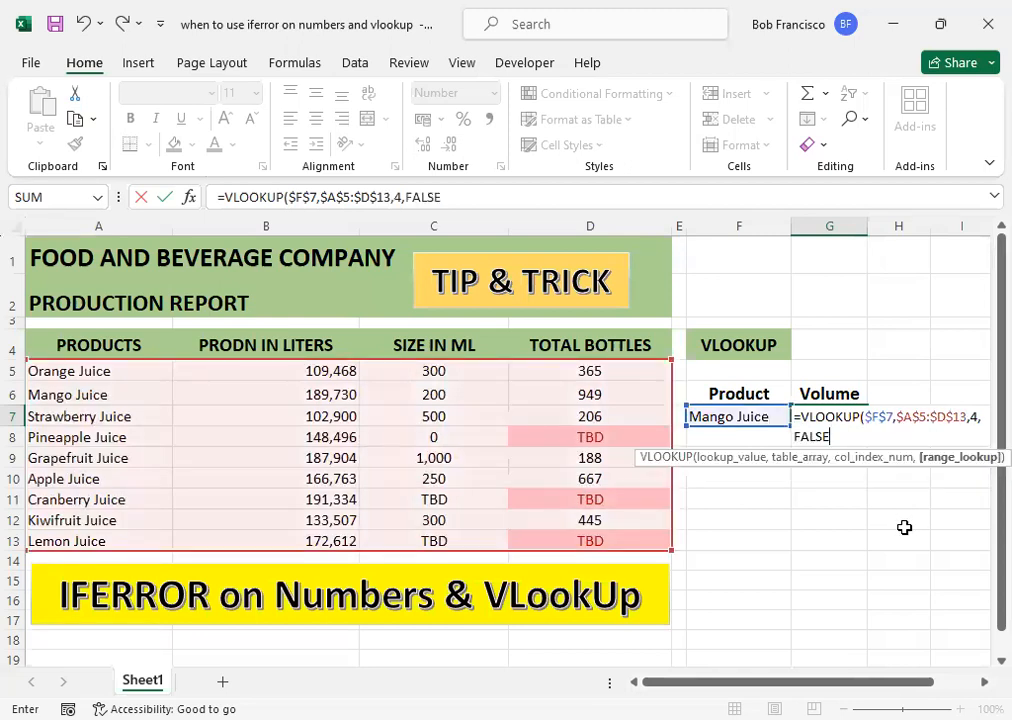
type(")")
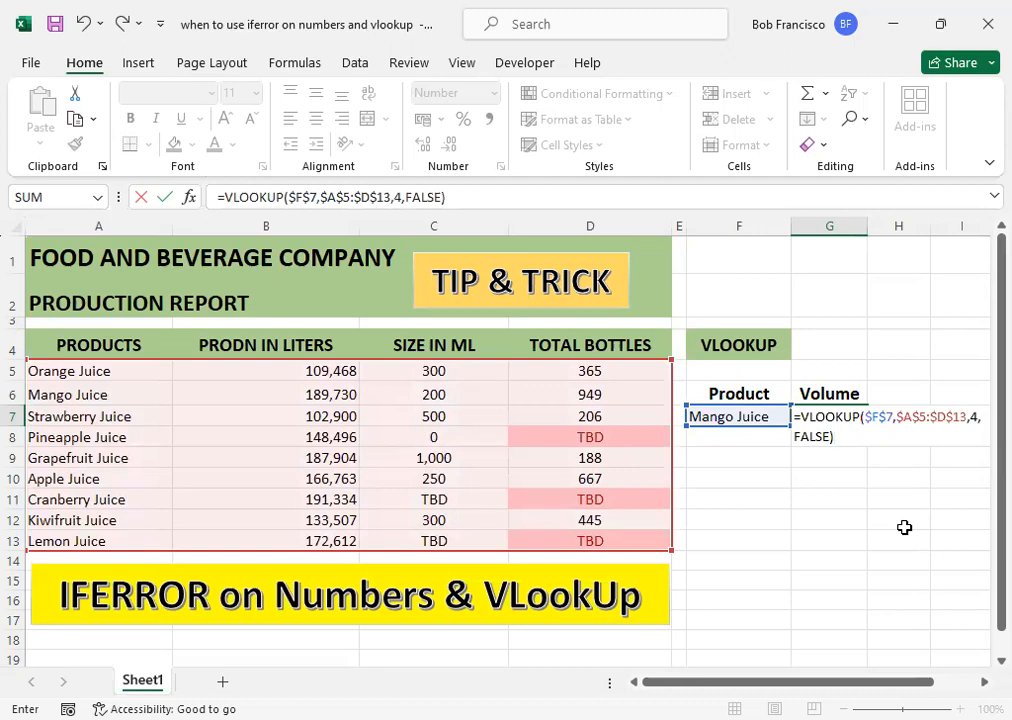
key("Return")
key("Up")
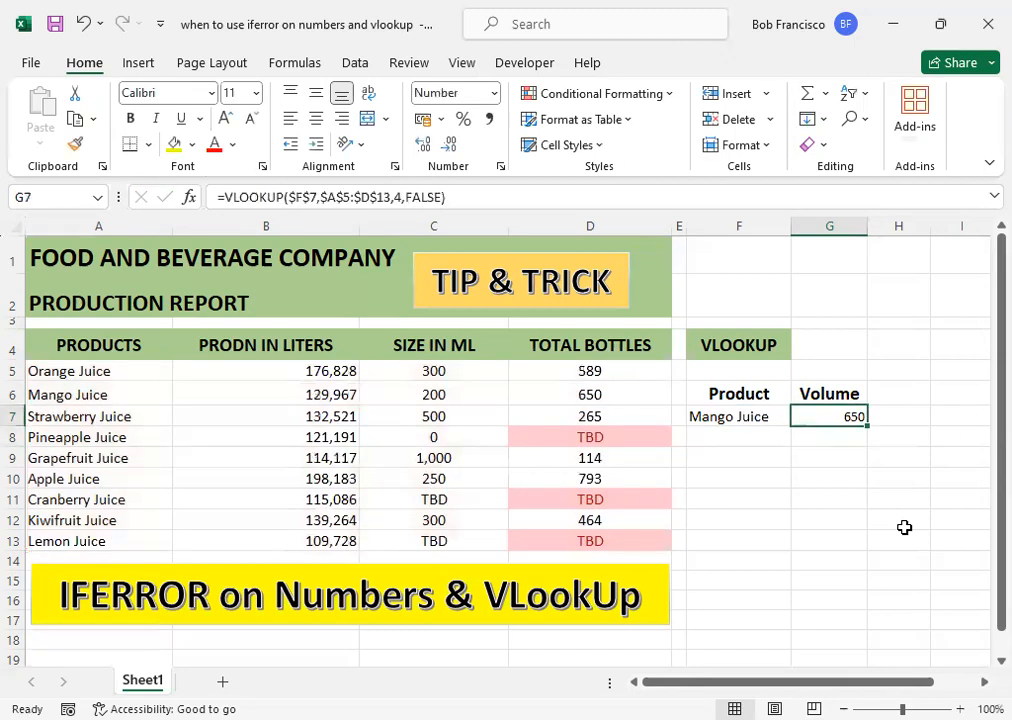
Compare the Mango Juice volume returned in G7 with its total bottles in the production table
key("Left")
key("Left")
key("Left")
key("Left")
key("Right")
key("Left")
key("Right")
key("Up")
key("Down")
key("Right")
key("Left")
key("Up")
key("Up")
key("Down")
key("Left")
key("Left")
key("Left")
key("Right")
key("Right")
key("Right")
key("Right")
key("Right")
key("Right")
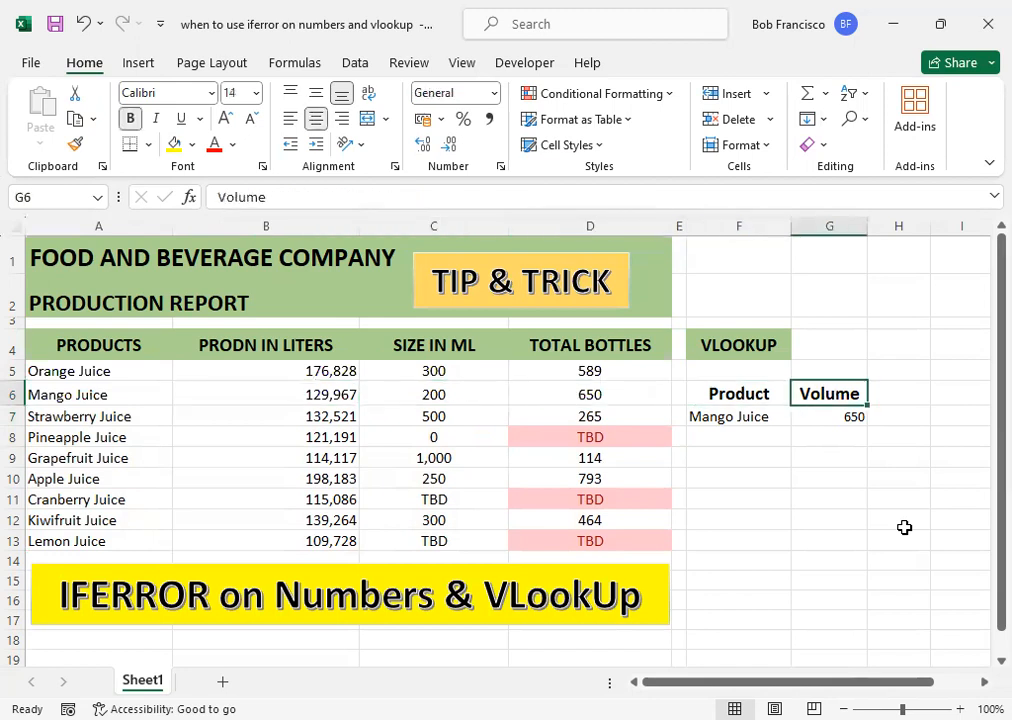
Replace the lookup product in F7 with the formula =A5, referencing Orange Juice
key("Down")
key("Left")
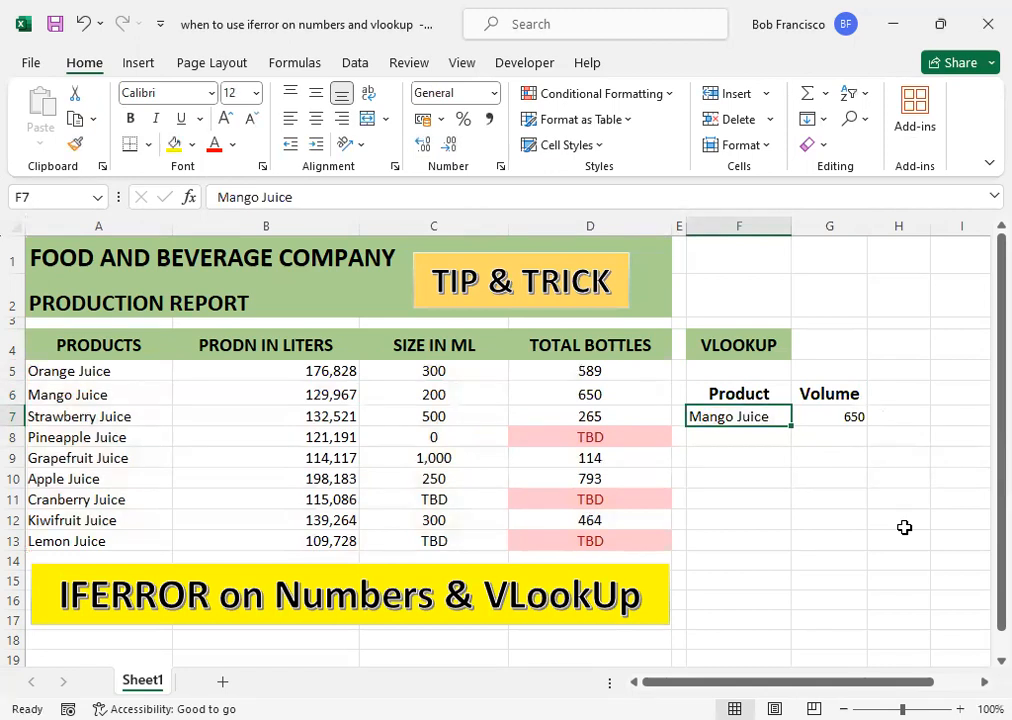
type("=")
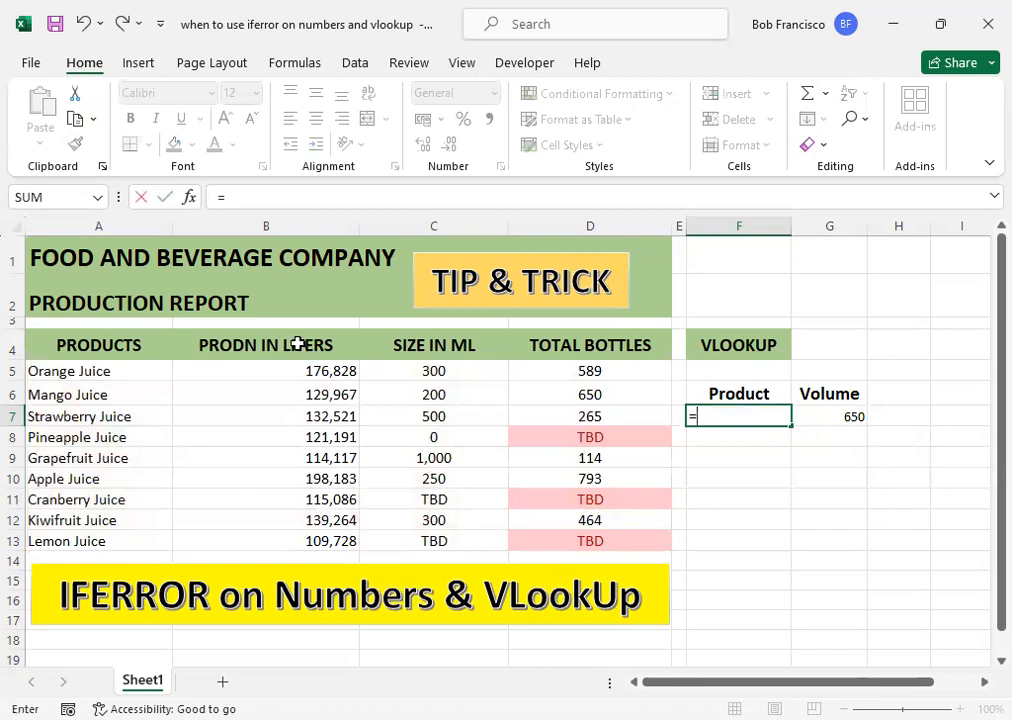
left_click(83, 370)
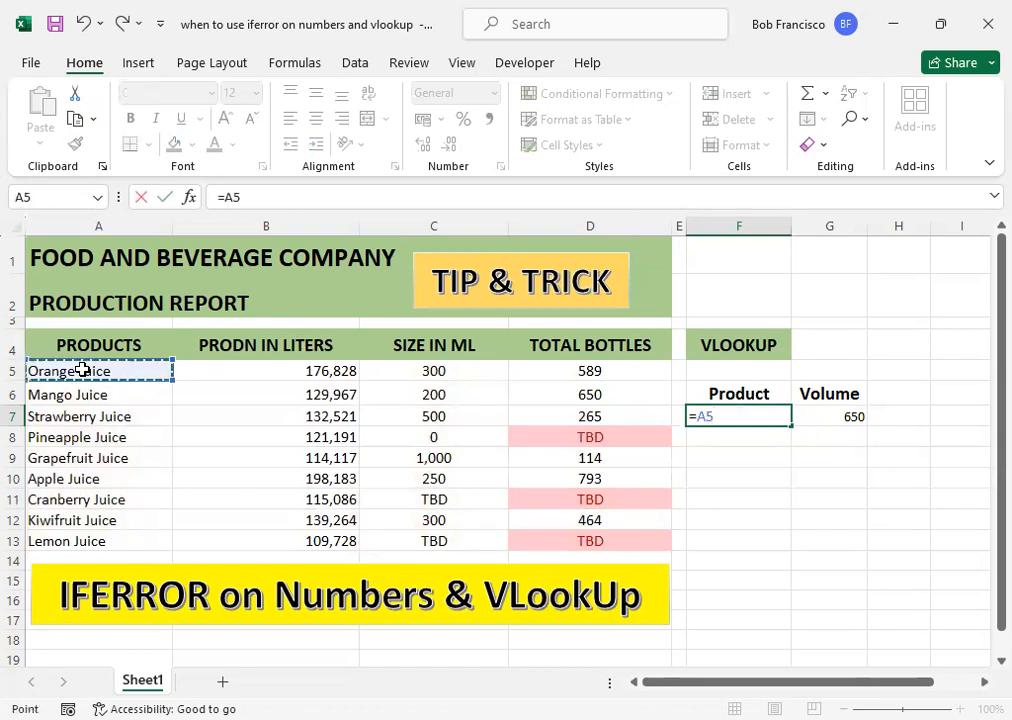
key("Return")
key("Up")
Check the Orange Juice lookup volume against its total bottles in D5
key("Left")
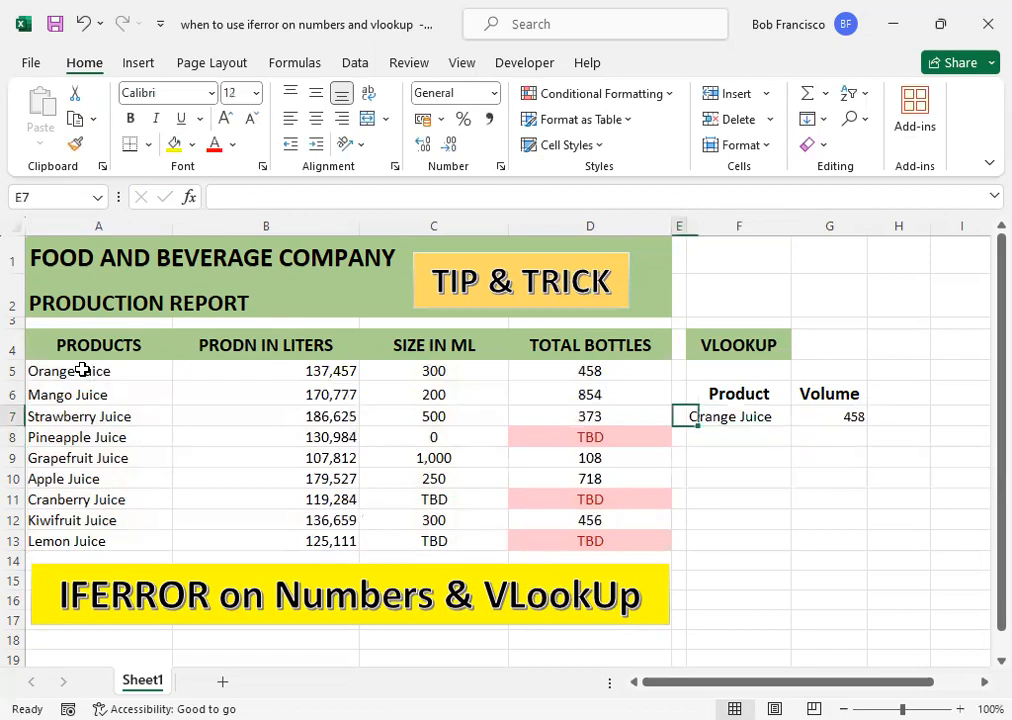
key("Left")
key("Up")
key("Up")
key("Down")
key("Down")
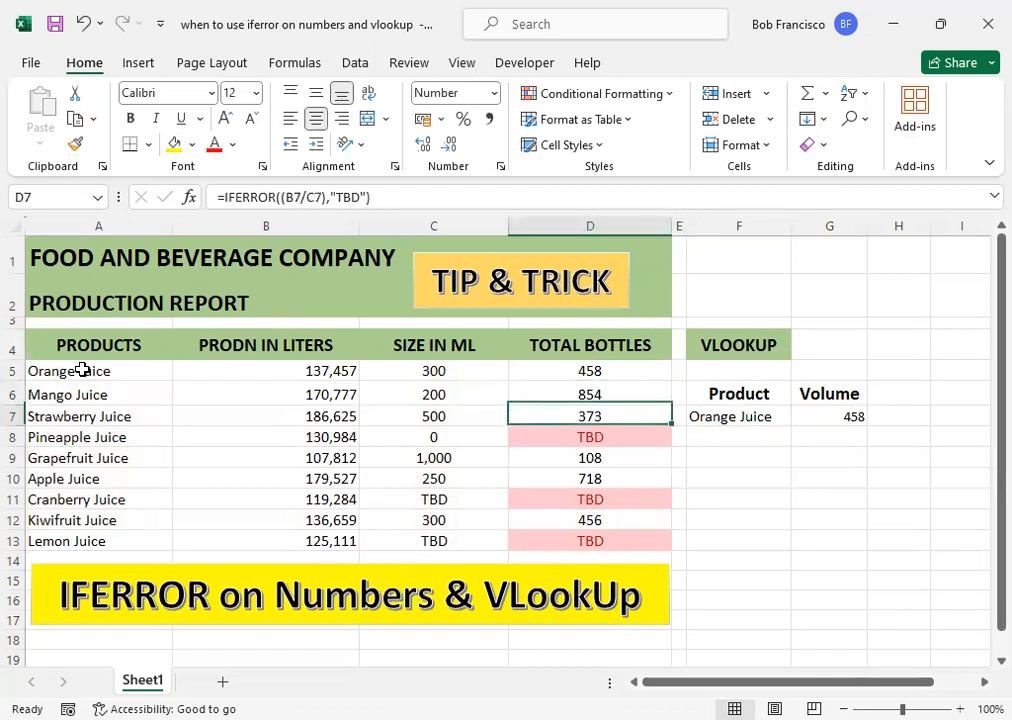
Set the lookup product in F7 to the formula =A7, referencing Strawberry Juice, and check its volume in G7
key("Right")
key("Right")
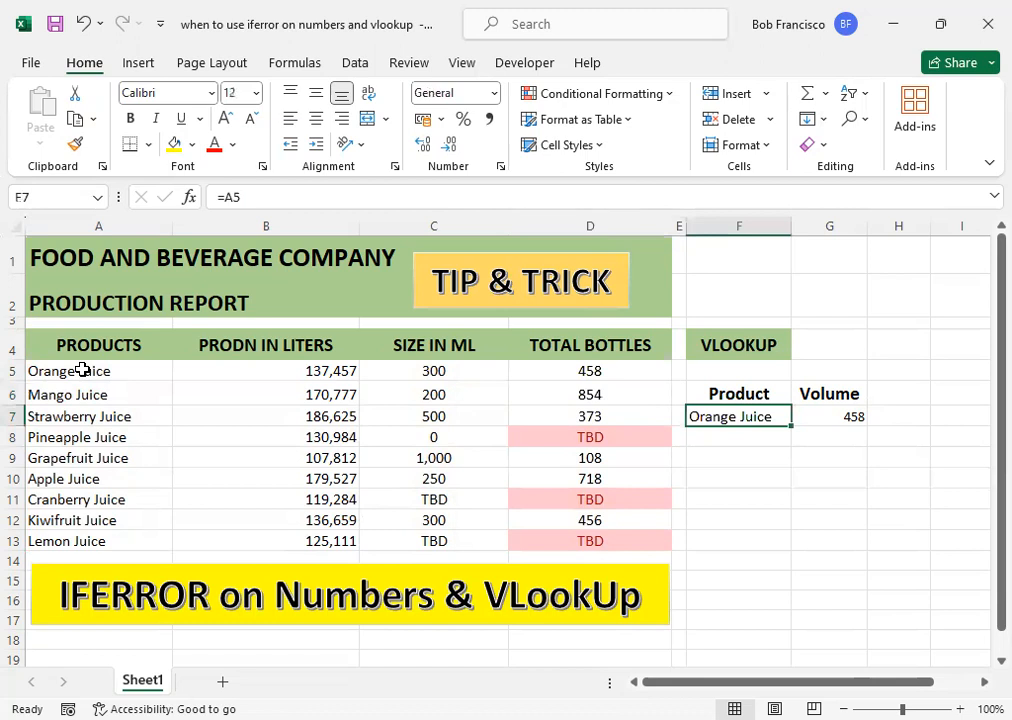
type("=")
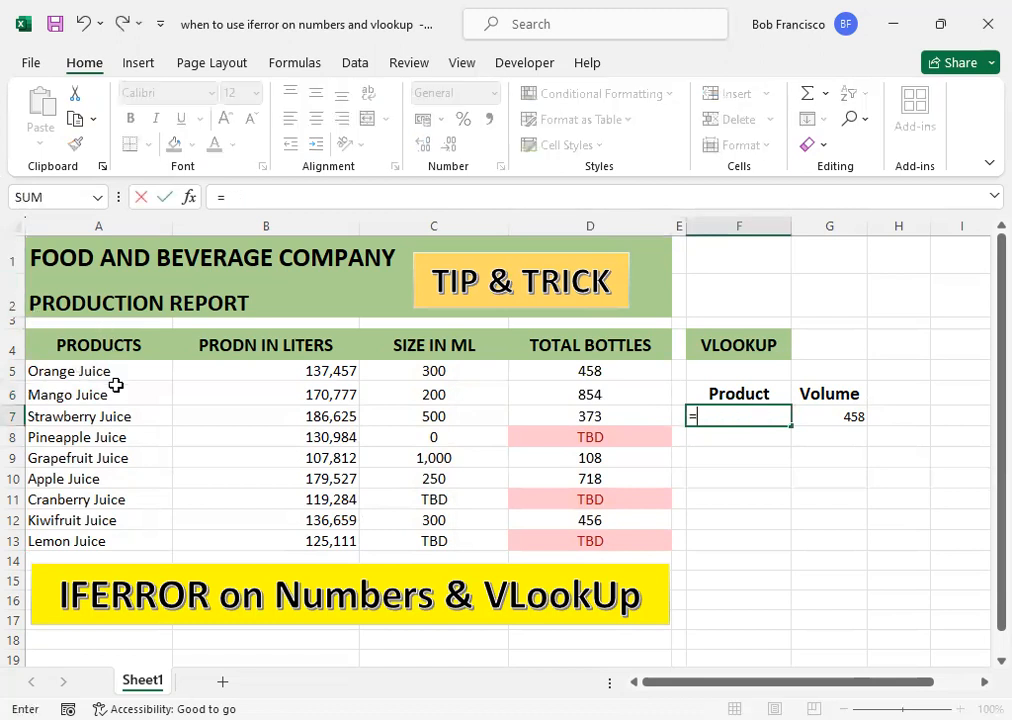
left_click(87, 416)
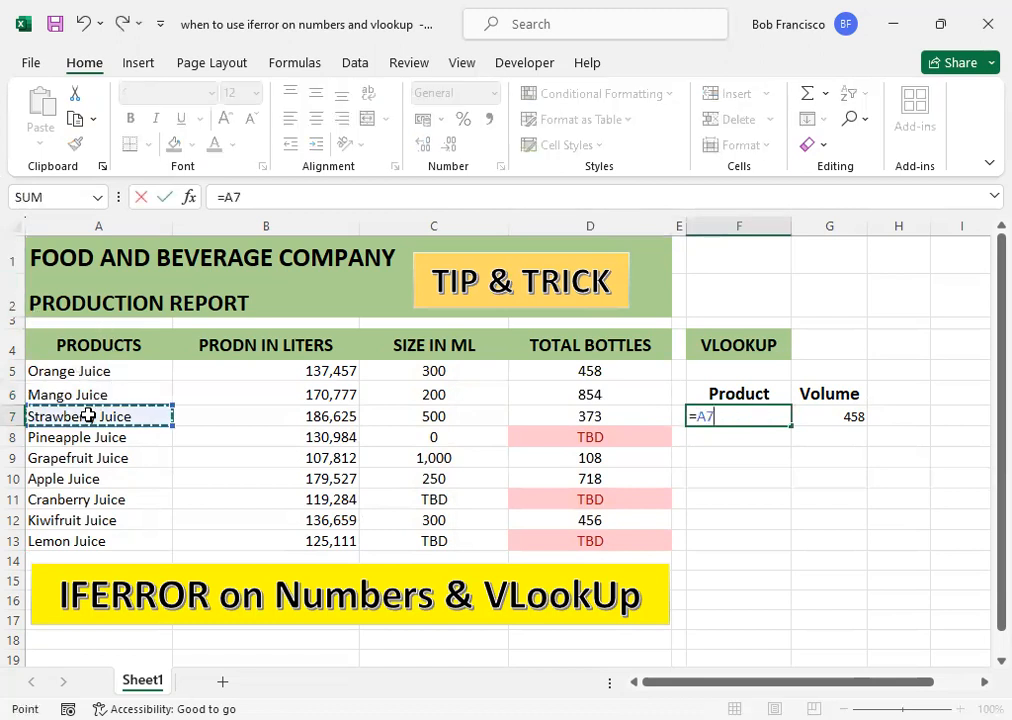
key("Return")
key("Up")
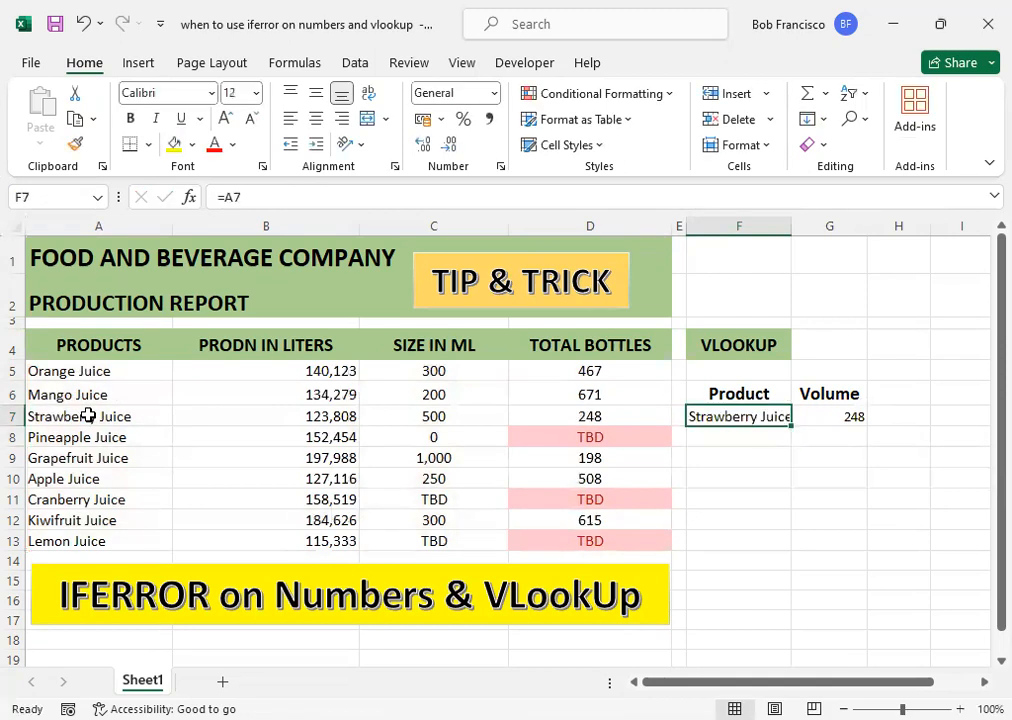
key("Right")
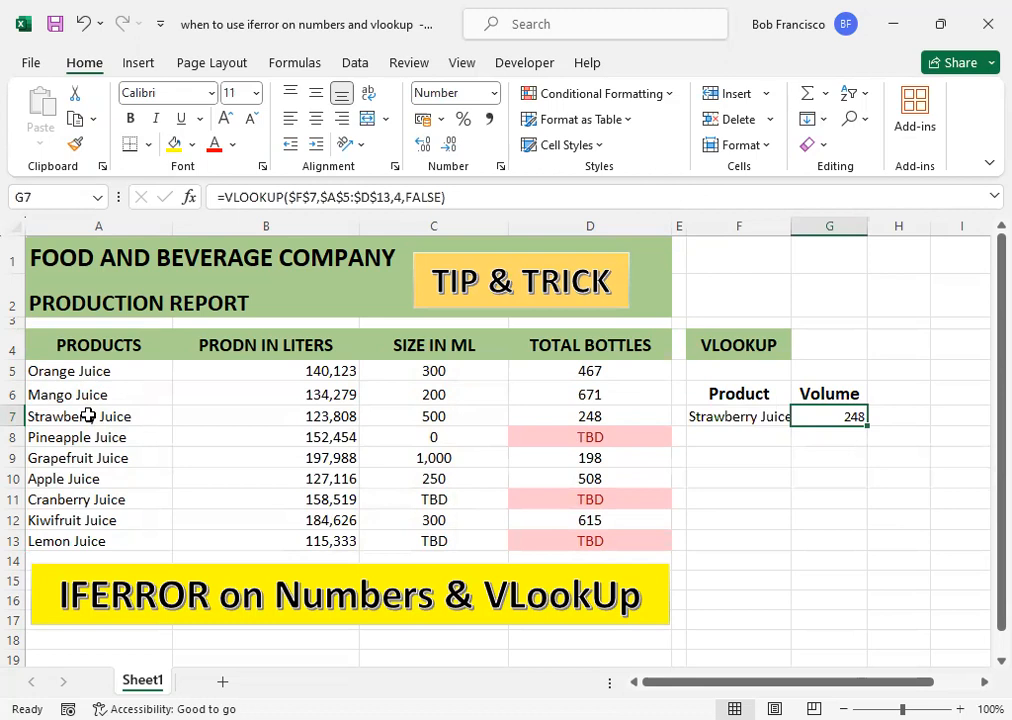
Point the F7 lookup product to Pineapple Juice with the formula =A8 and check the volume returned in G7
key("Left")
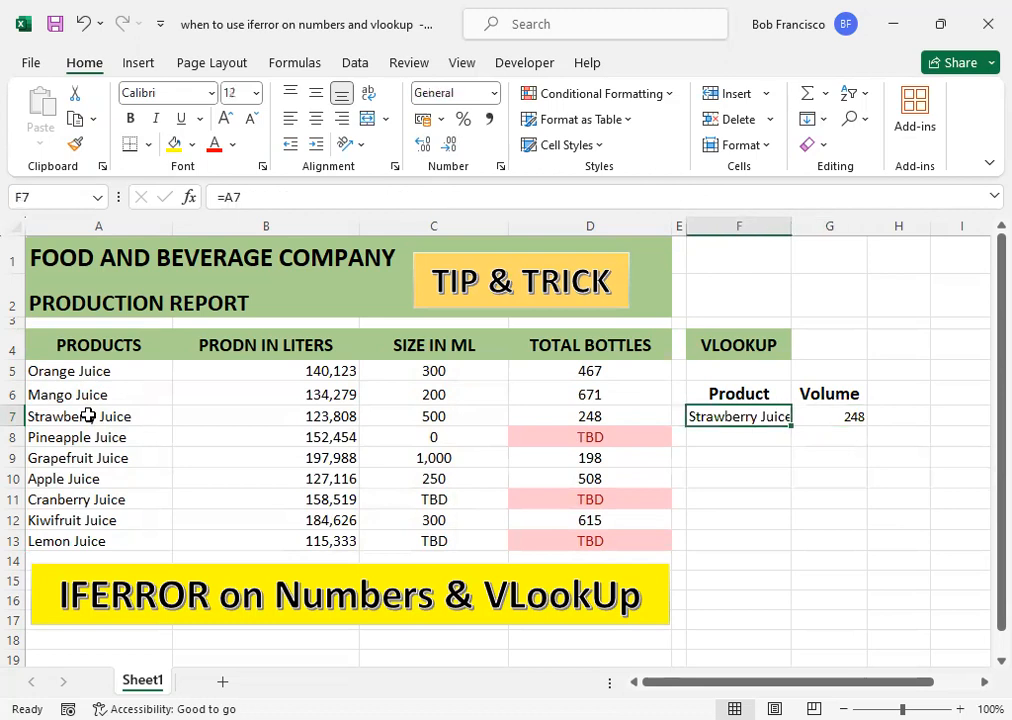
type("=")
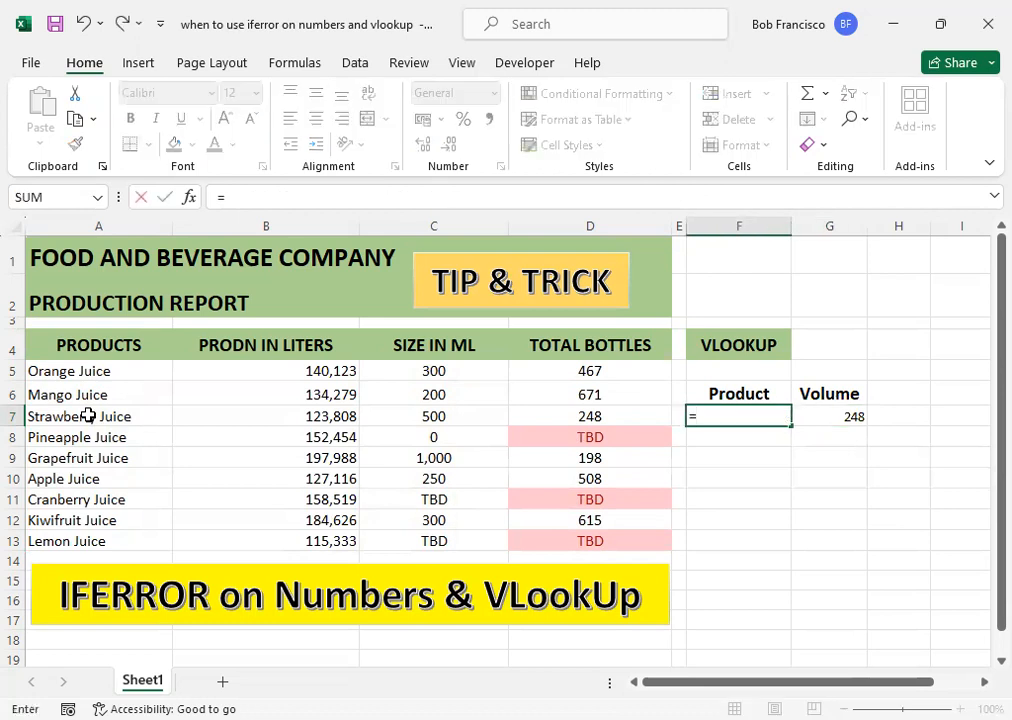
left_click(64, 438)
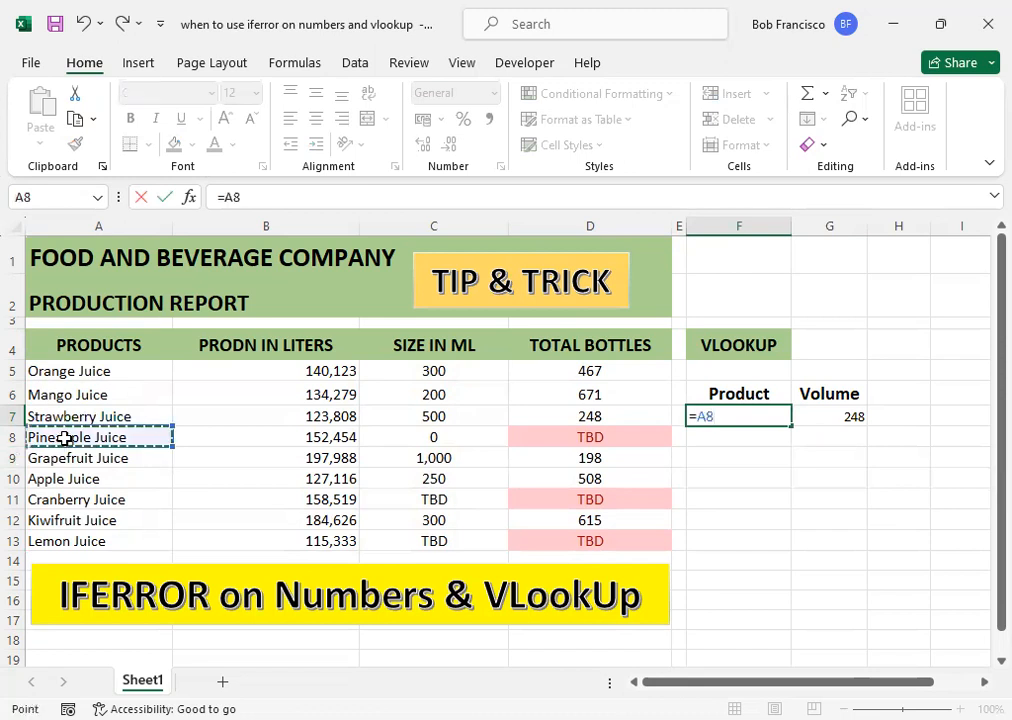
key("Return")
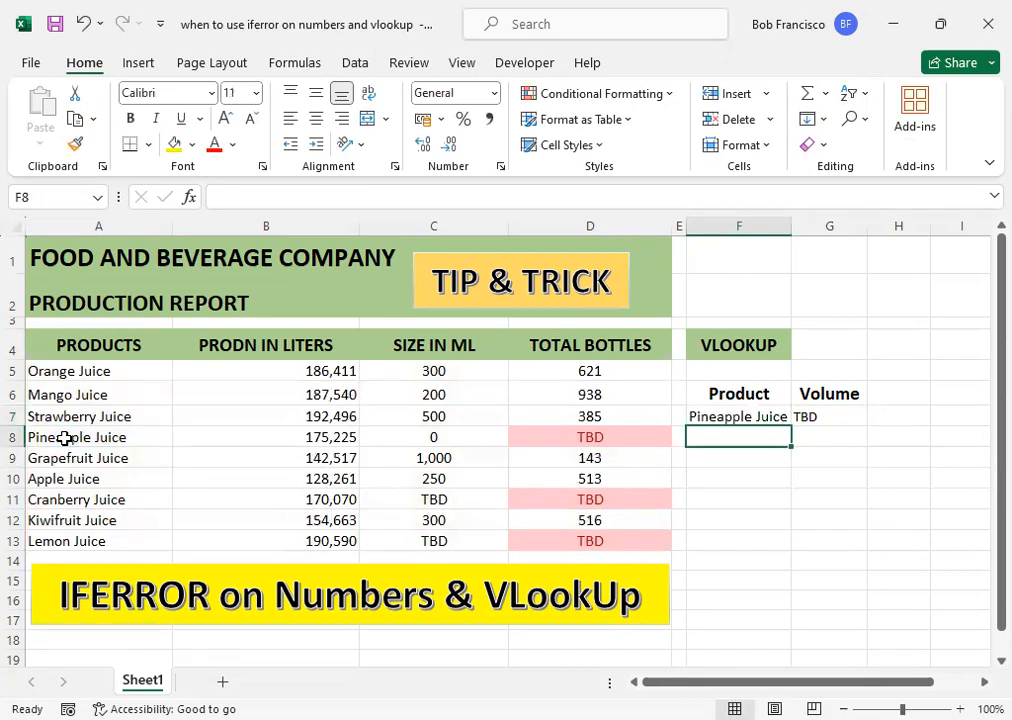
key("Up")
key("Right")
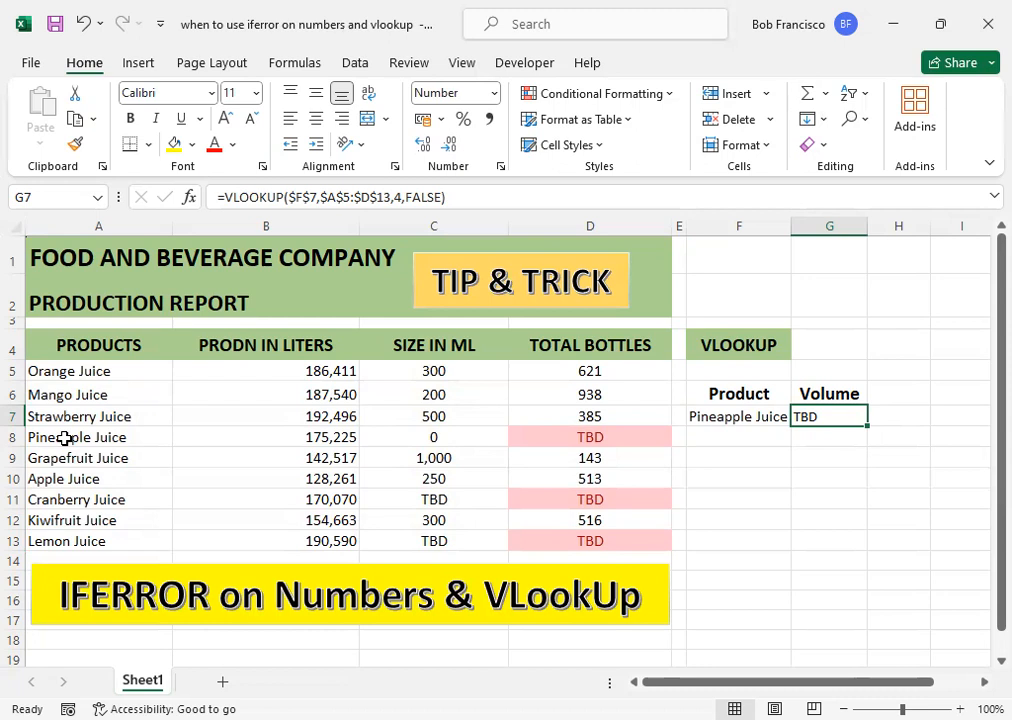
Replace the lookup product in F7 with Guava Juice, which is not in the products list
key("Left")
key("Left")
key("Right")
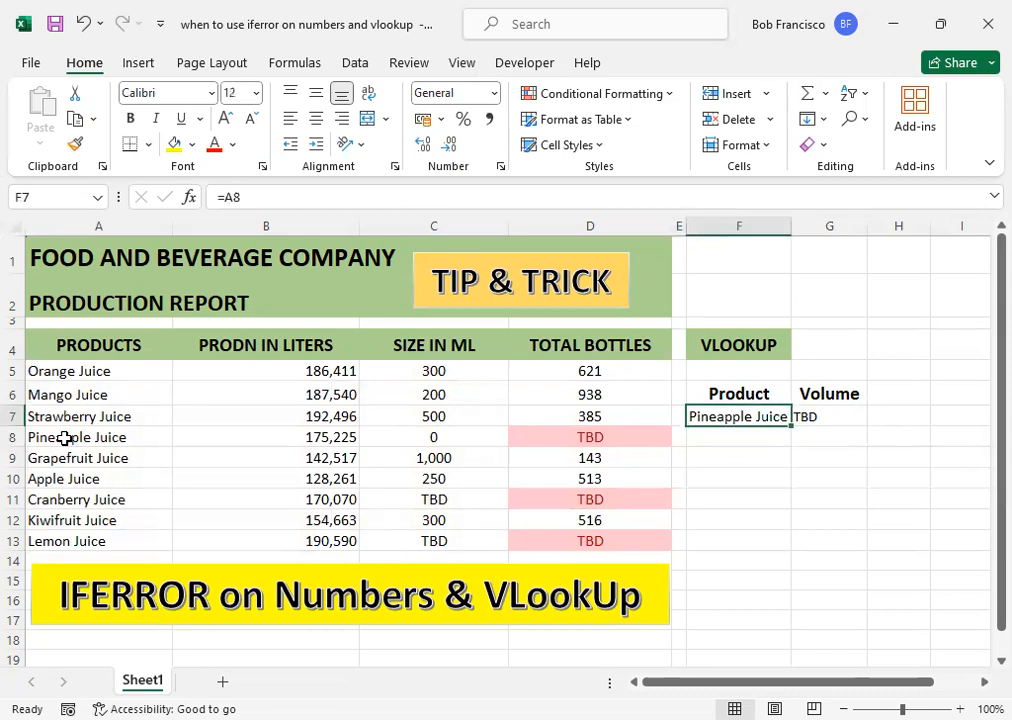
type("gUA")
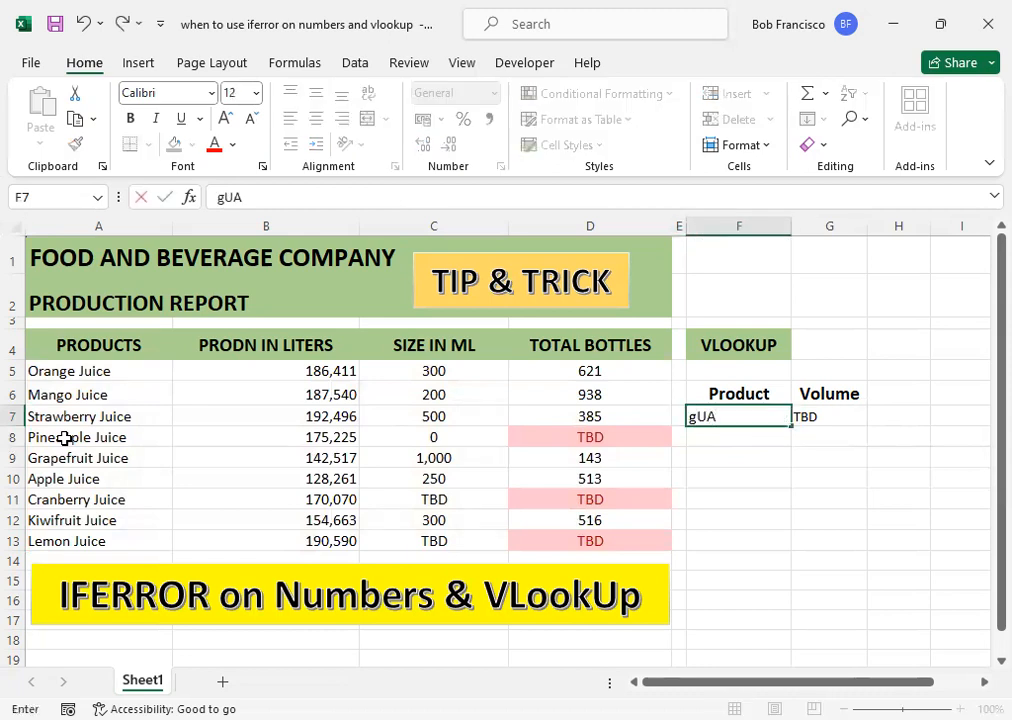
type("VA Juice")
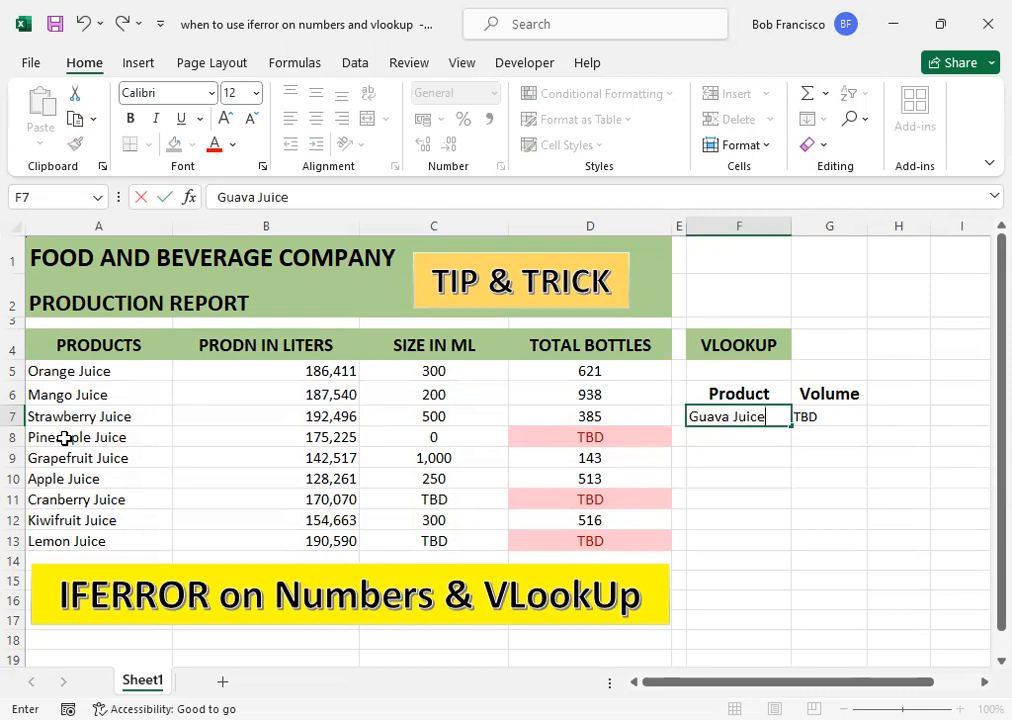
key("Return")
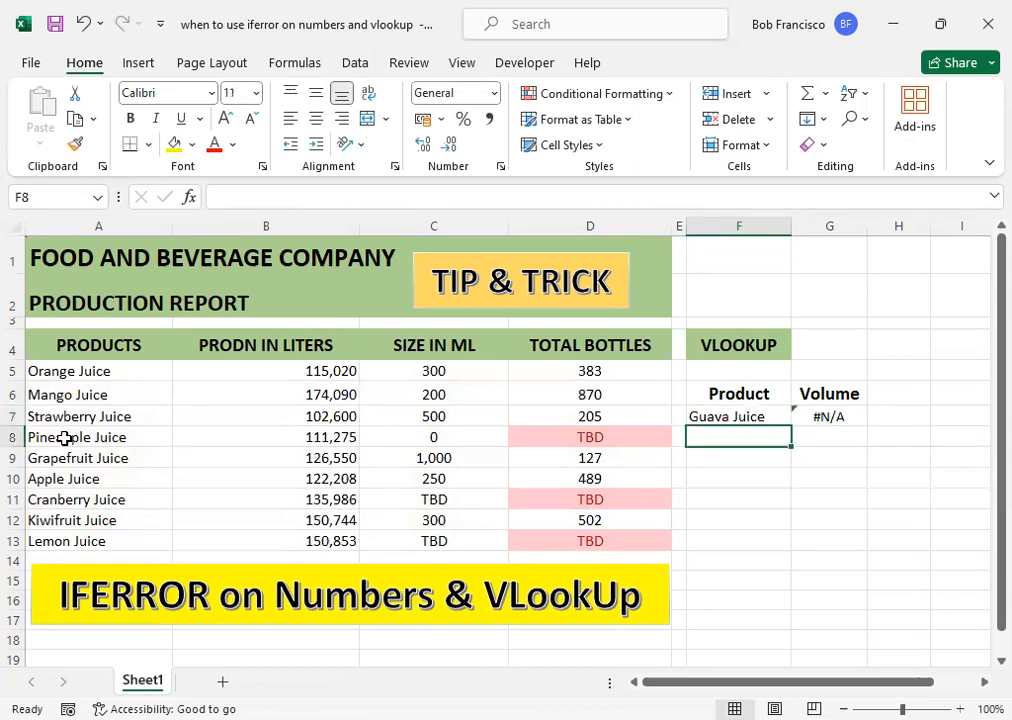
Insert IFERROR( in front of the VLOOKUP in the G7 volume formula
key("Up")
key("Right")
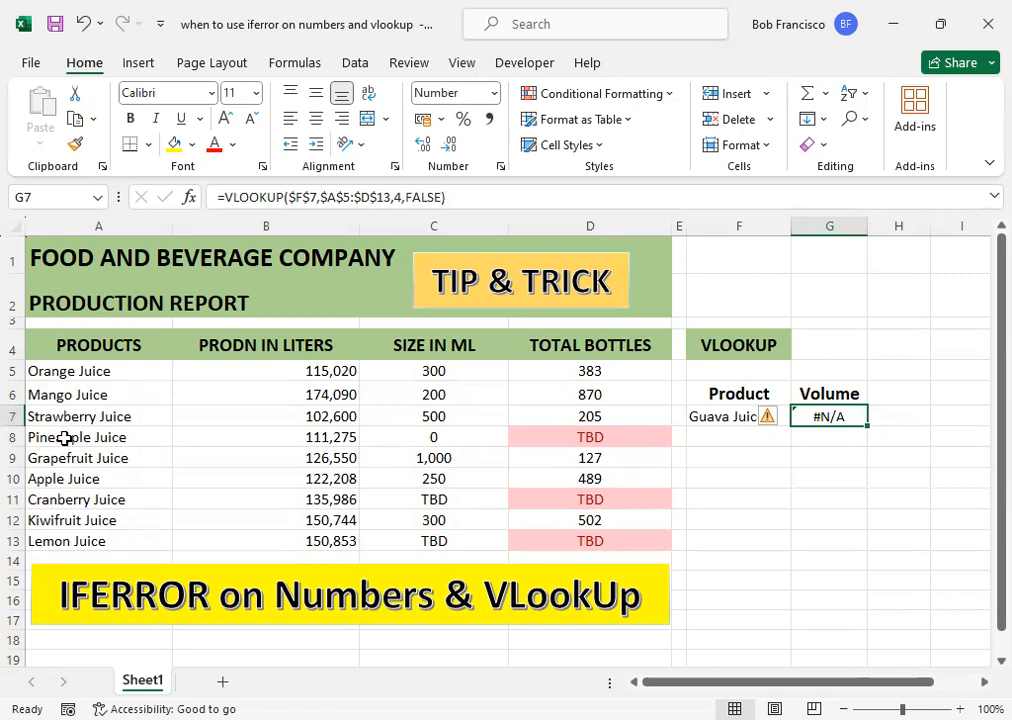
key("F2")
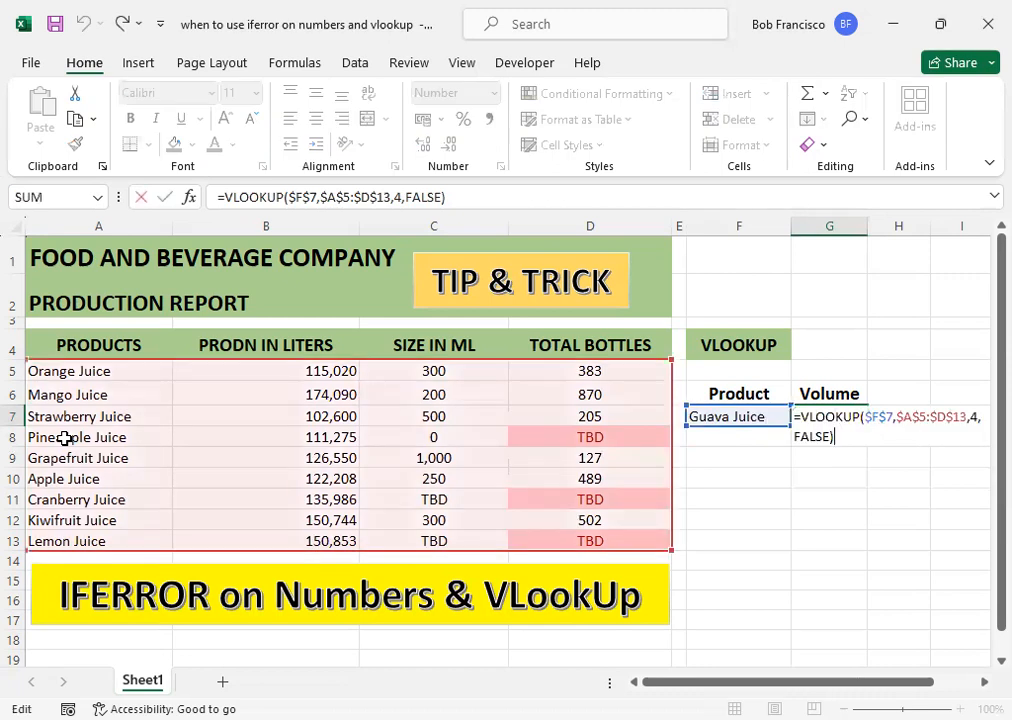
key("Home")
key("Right")
type("I")
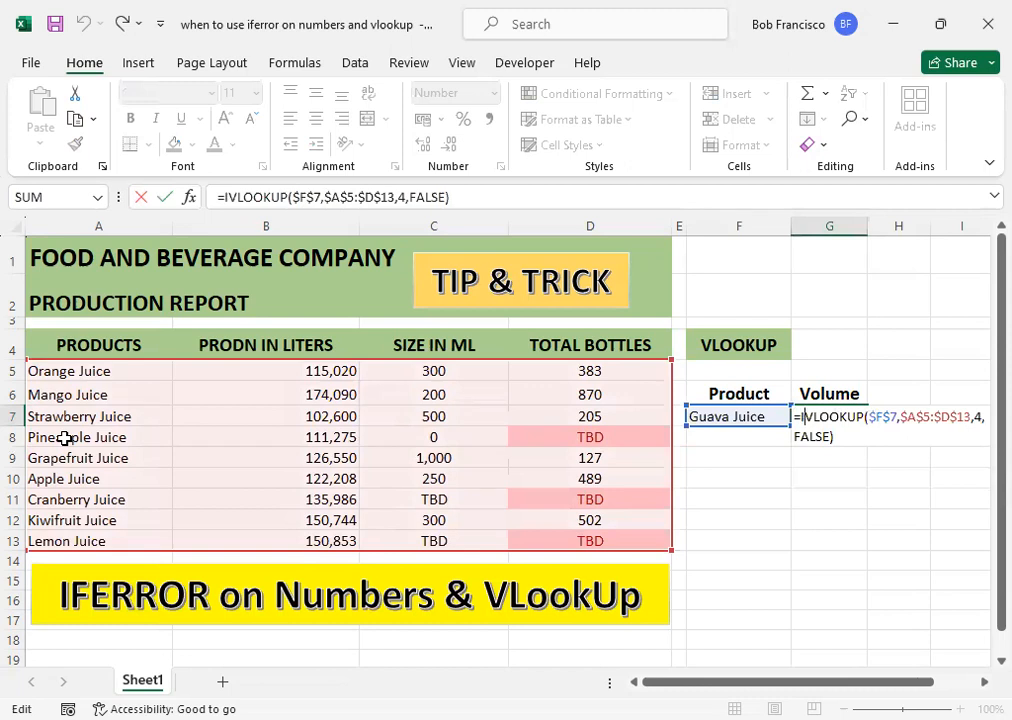
type("FERROR")
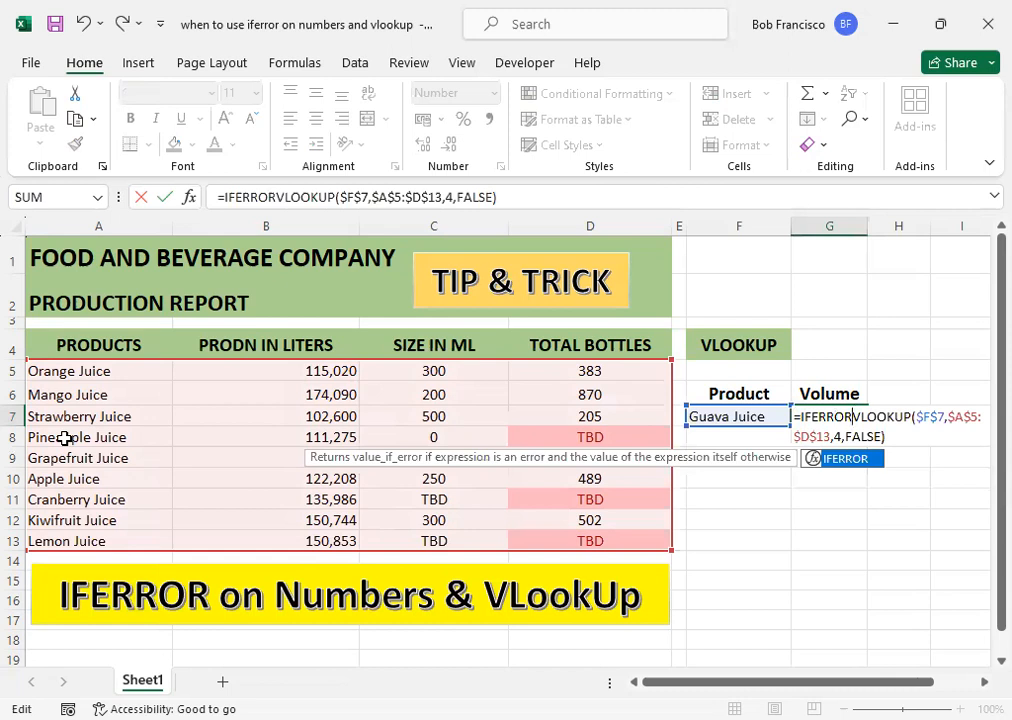
type("(")
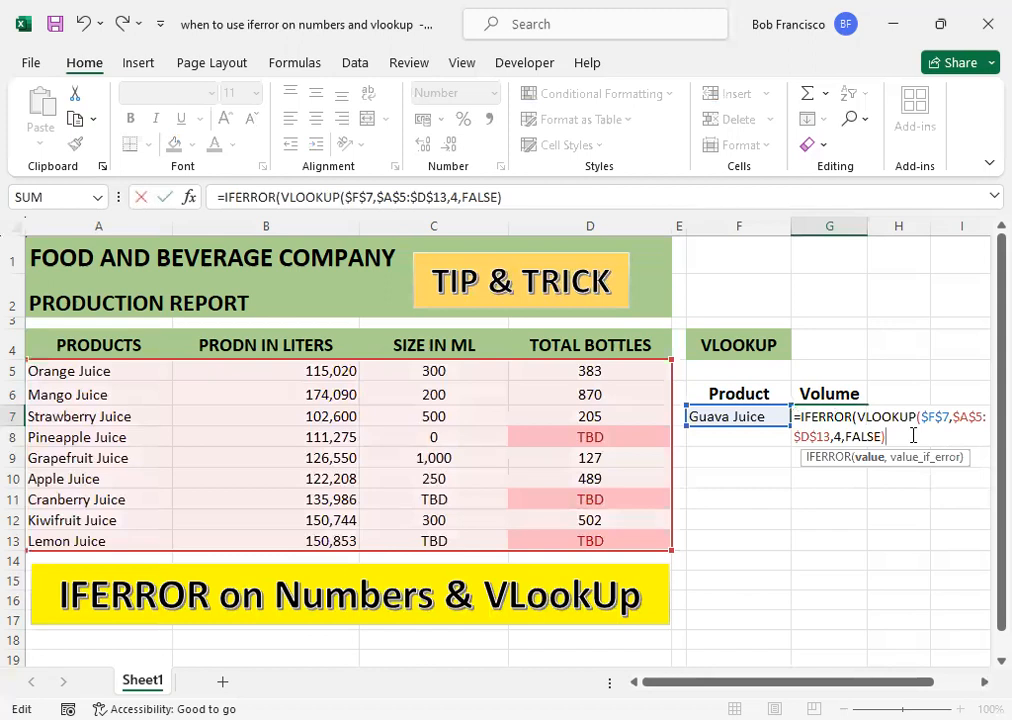
Complete the G7 IFERROR formula with "None" as the value returned when the lookup fails
type(",")
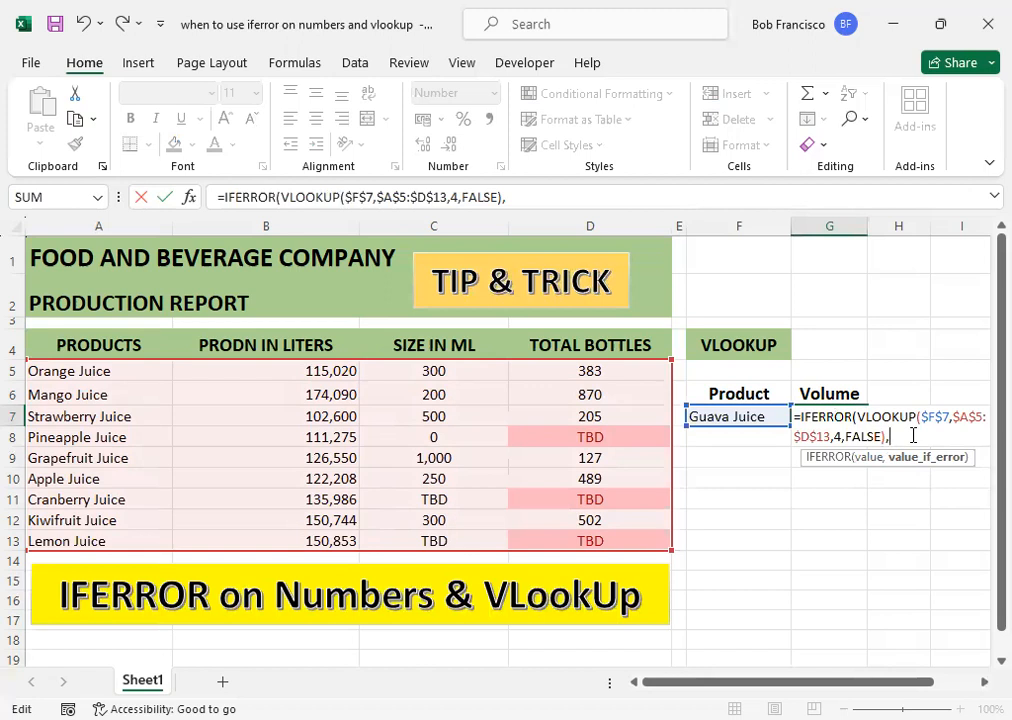
type("\"nONE")
key("BackSpace")
key("BackSpace")
key("BackSpace")
key("BackSpace")
type("None")
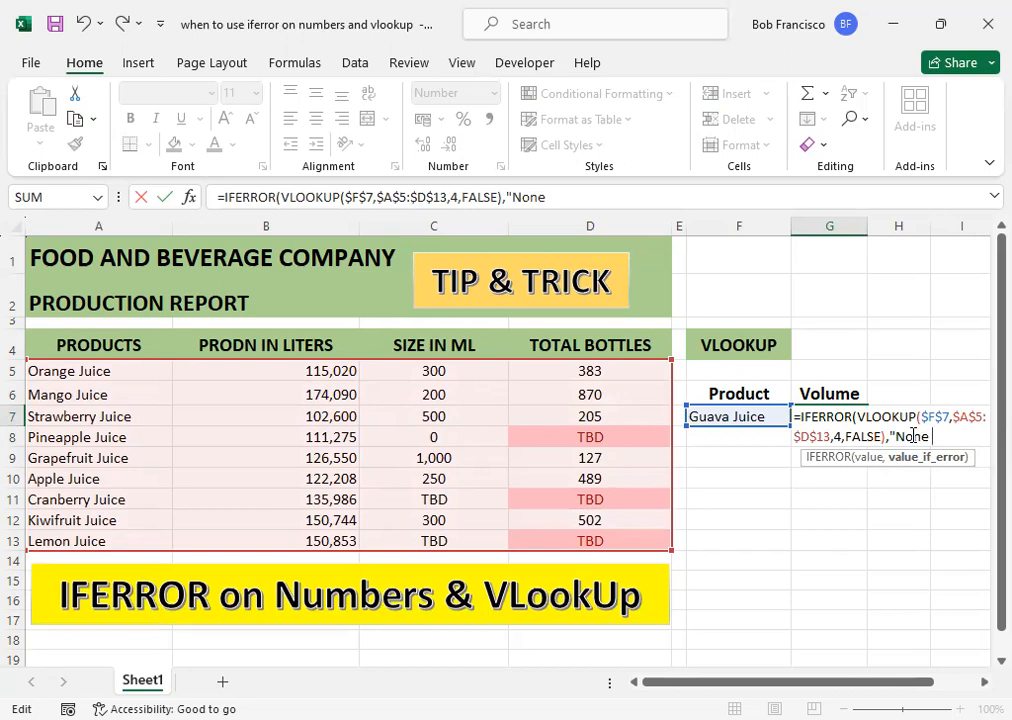
type("\"")
type(")")
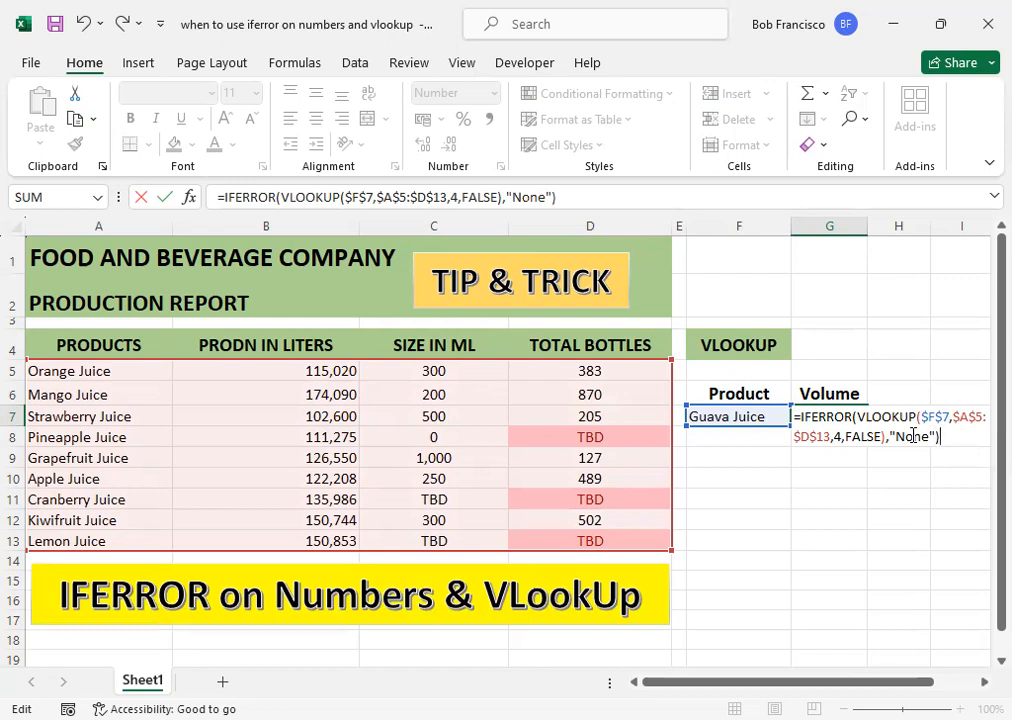
key("Return")
key("Up")
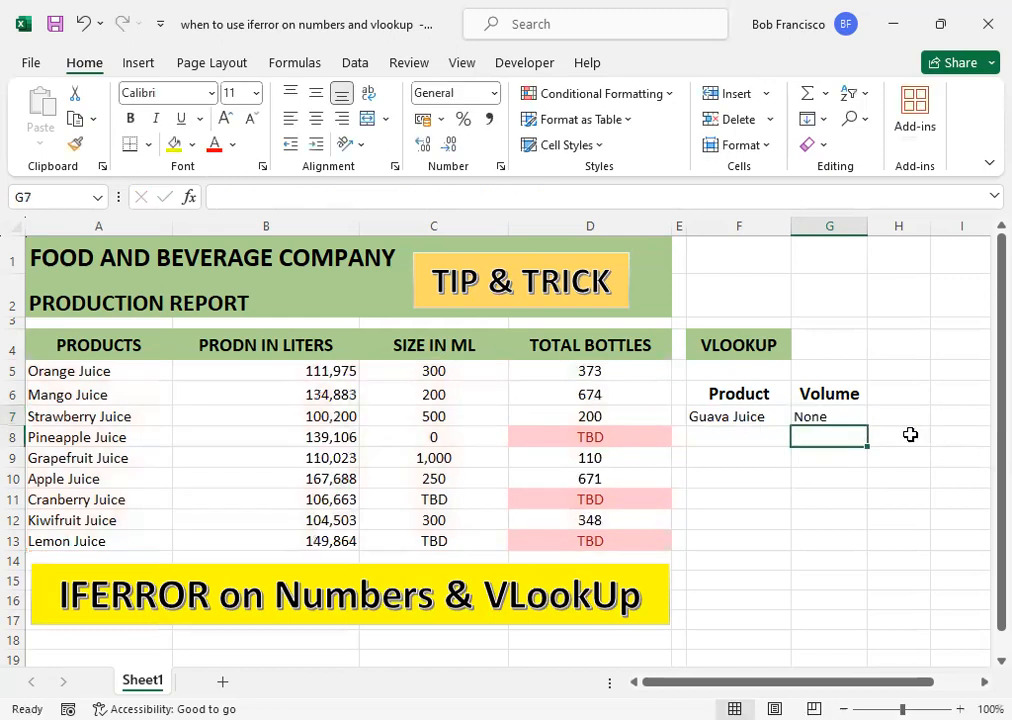
Test the IFERROR lookup with another unlisted product by entering Cherry Juice in F7
key("Left")
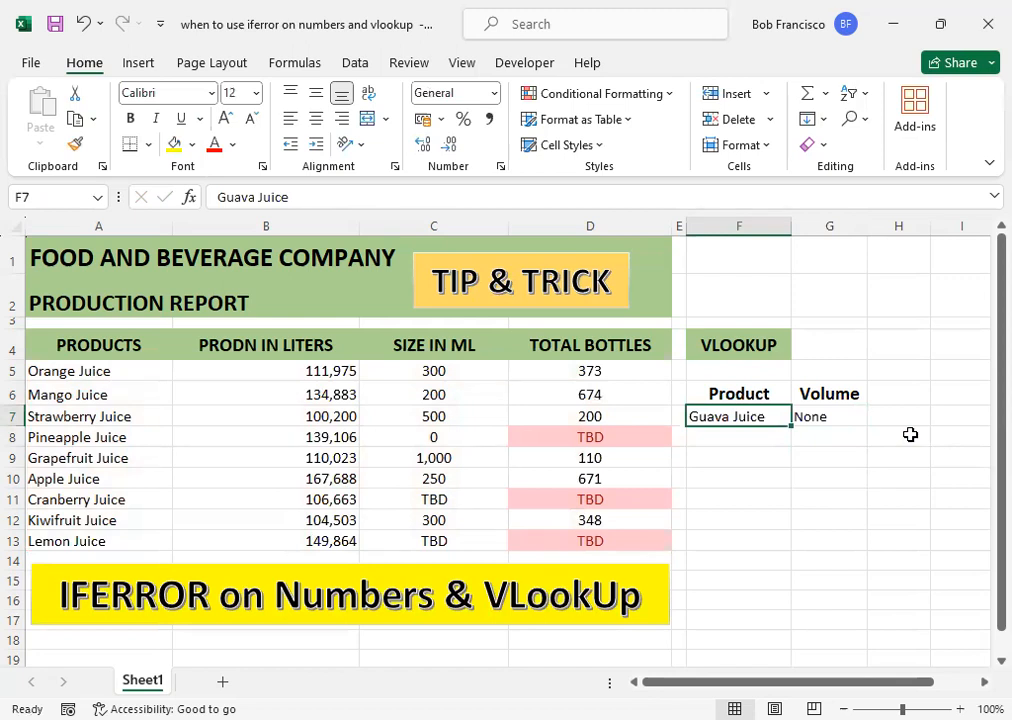
type("Cherry Juice")
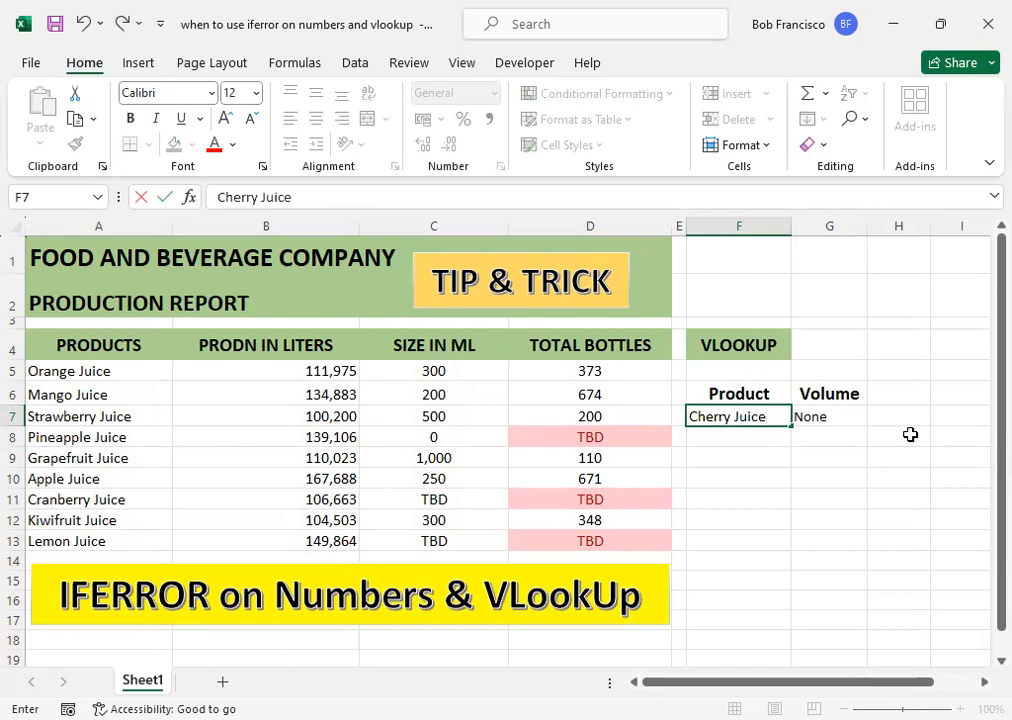
key("Return")
Test the lookup with a listed product that has no bottle size by entering Lemon Juice in F7
key("Up")
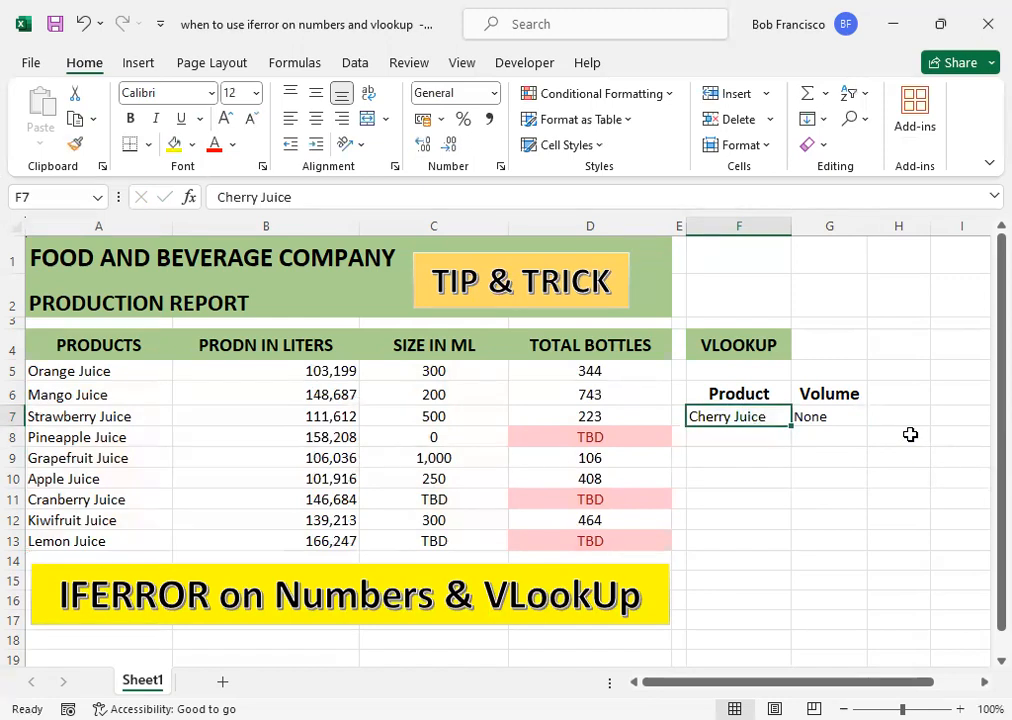
type("Lemon Juice")
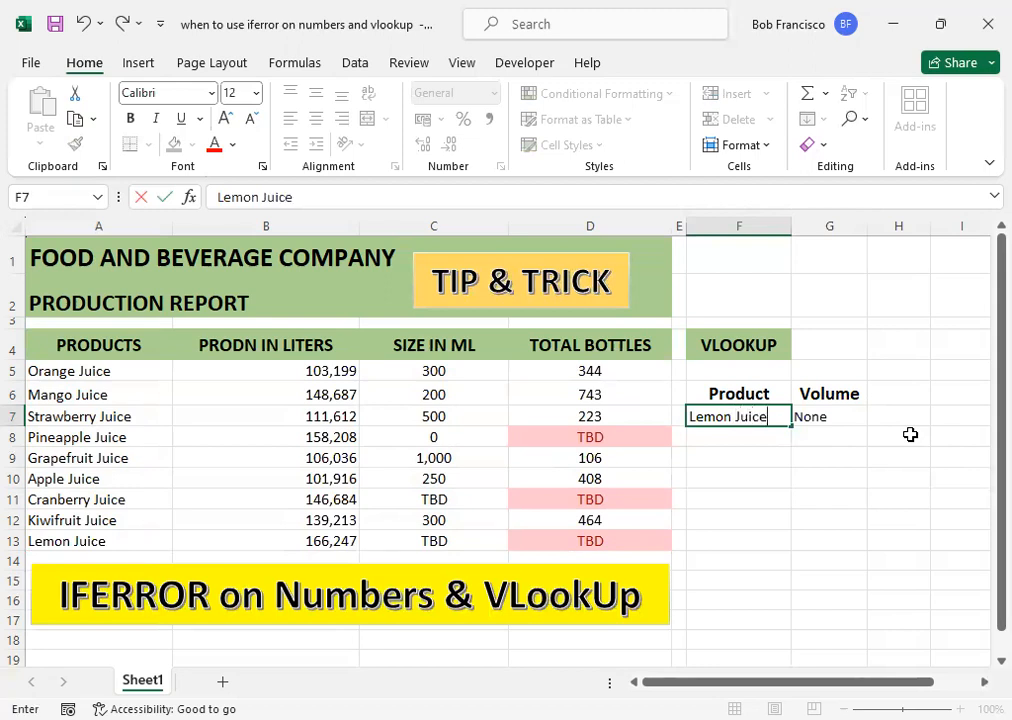
key("Return")
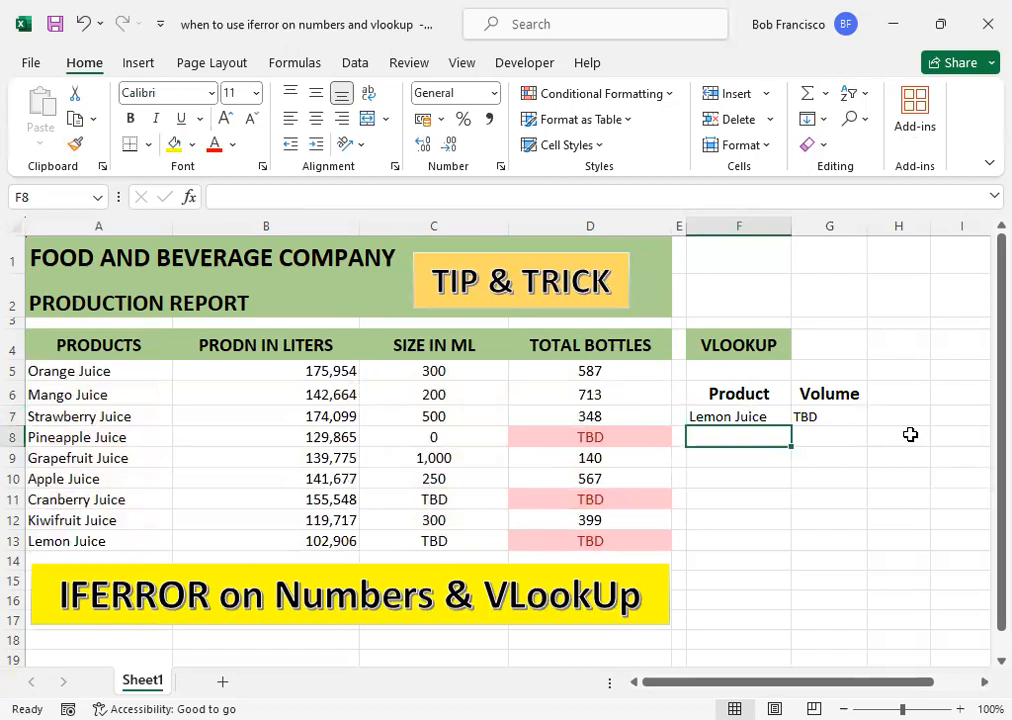
Change the lookup product in F7 to Apple Juice
key("Up")
type("A")
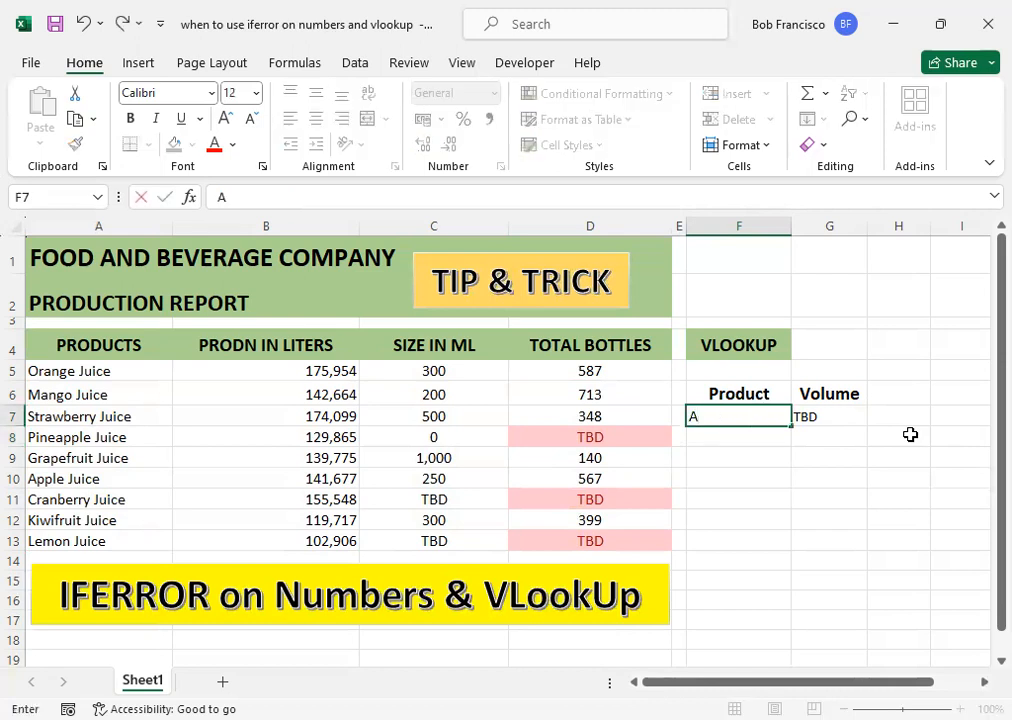
type("pple Juice")
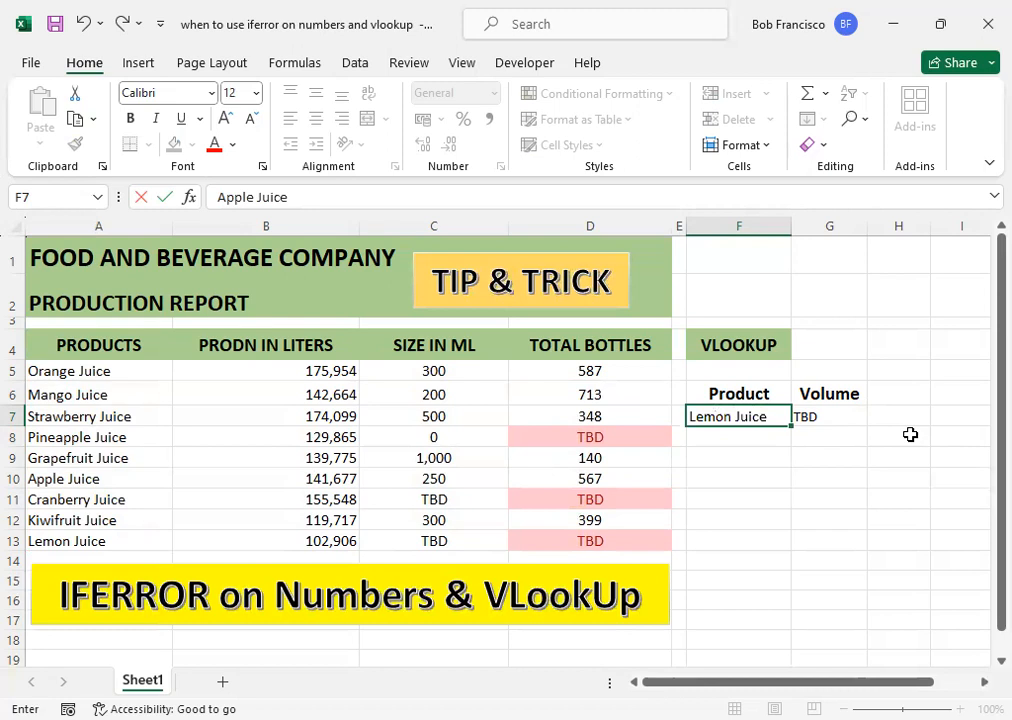
key("Return")
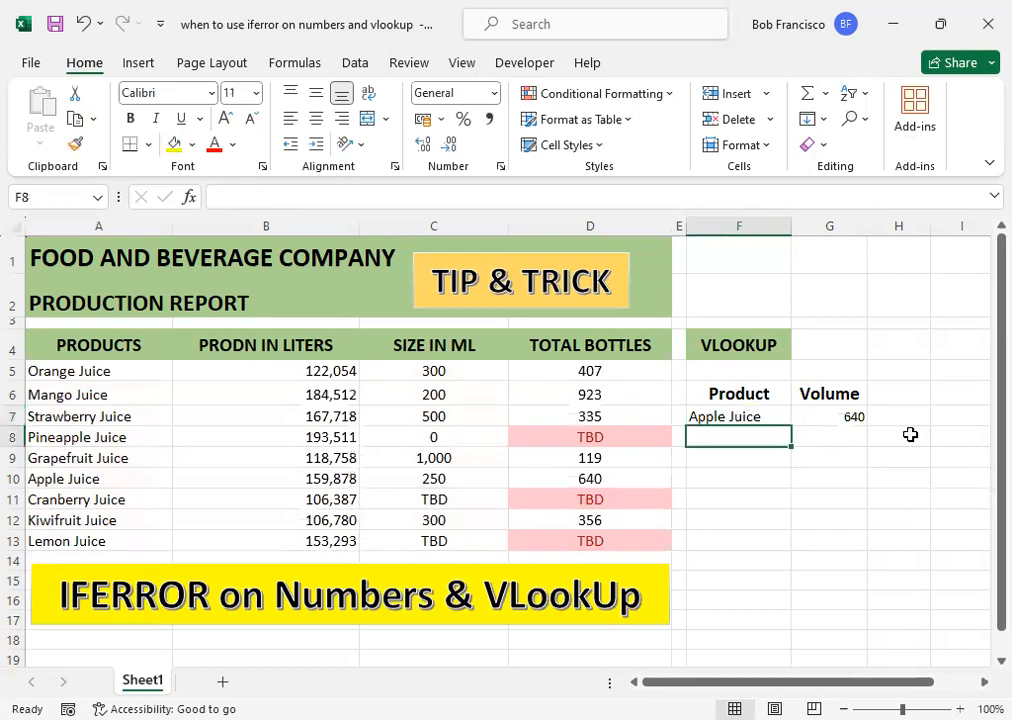